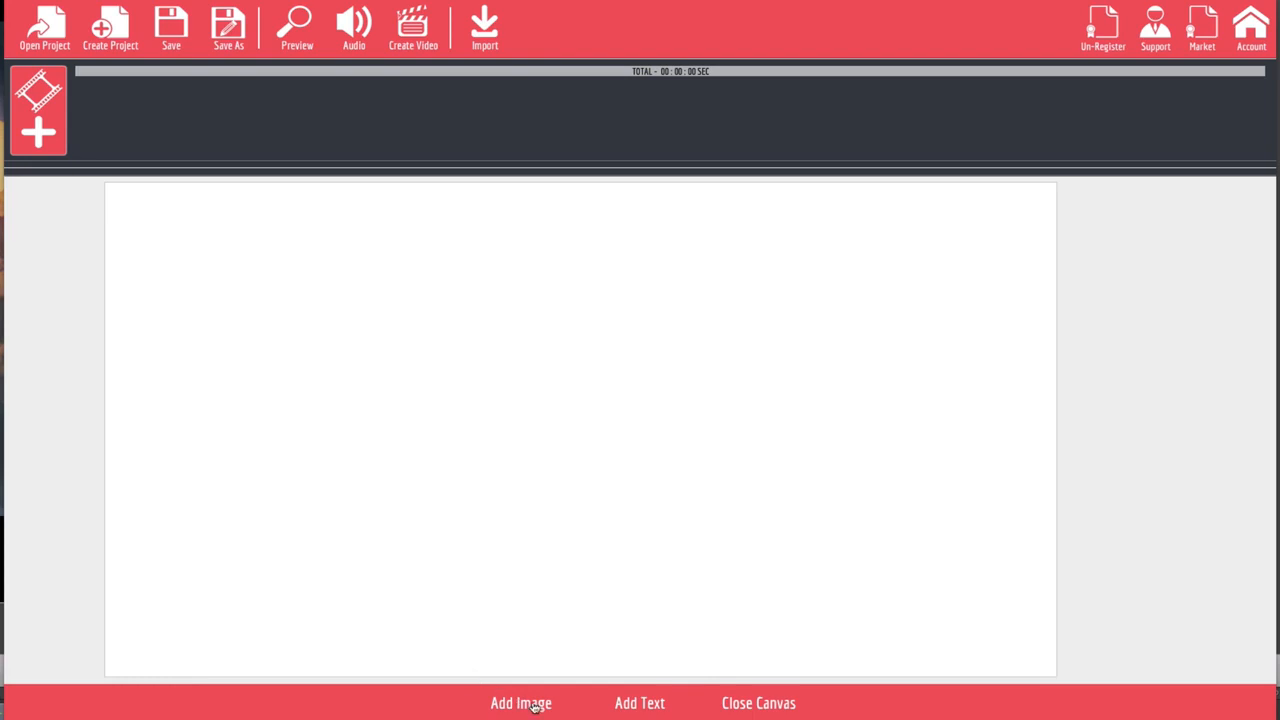
Insert the sketch of the man kneeling at a pipe valve from the Niche-Plumbing folder, enlarged on the left half of the canvas.
{"action": "left_click", "coordinate": [521, 703]}
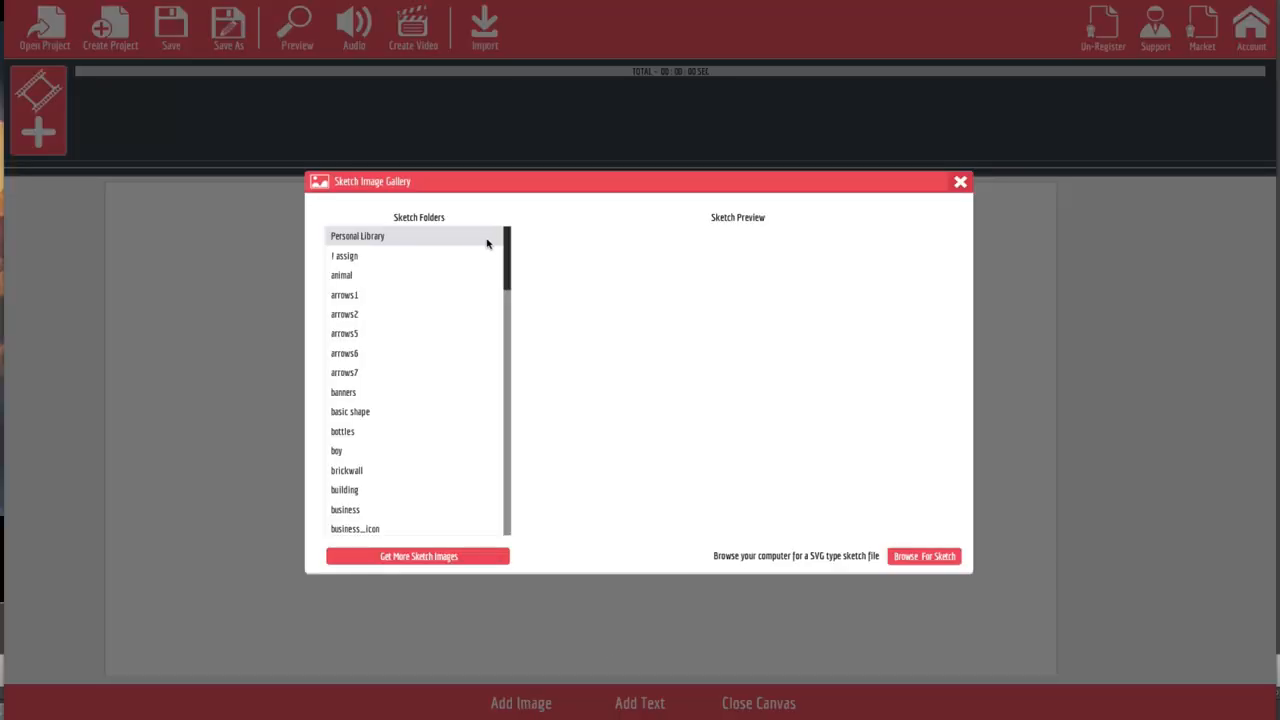
{"action": "mouse_move", "coordinate": [505, 241]}
{"action": "left_mouse_down"}
{"action": "mouse_move", "coordinate": [494, 502]}
{"action": "mouse_move", "coordinate": [501, 235]}
{"action": "left_mouse_up"}
{"action": "scroll", "coordinate": [393, 436], "scroll_direction": "down", "scroll_amount": 5}
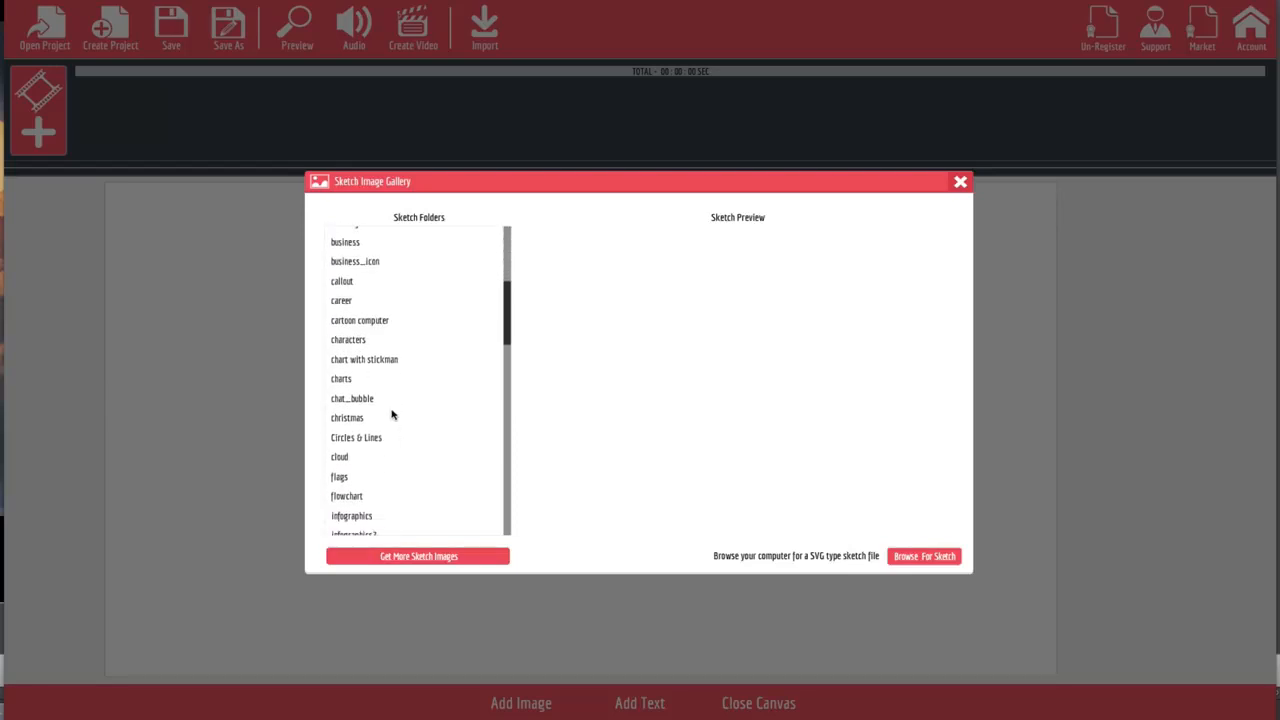
{"action": "scroll", "coordinate": [393, 416], "scroll_direction": "down", "scroll_amount": 6}
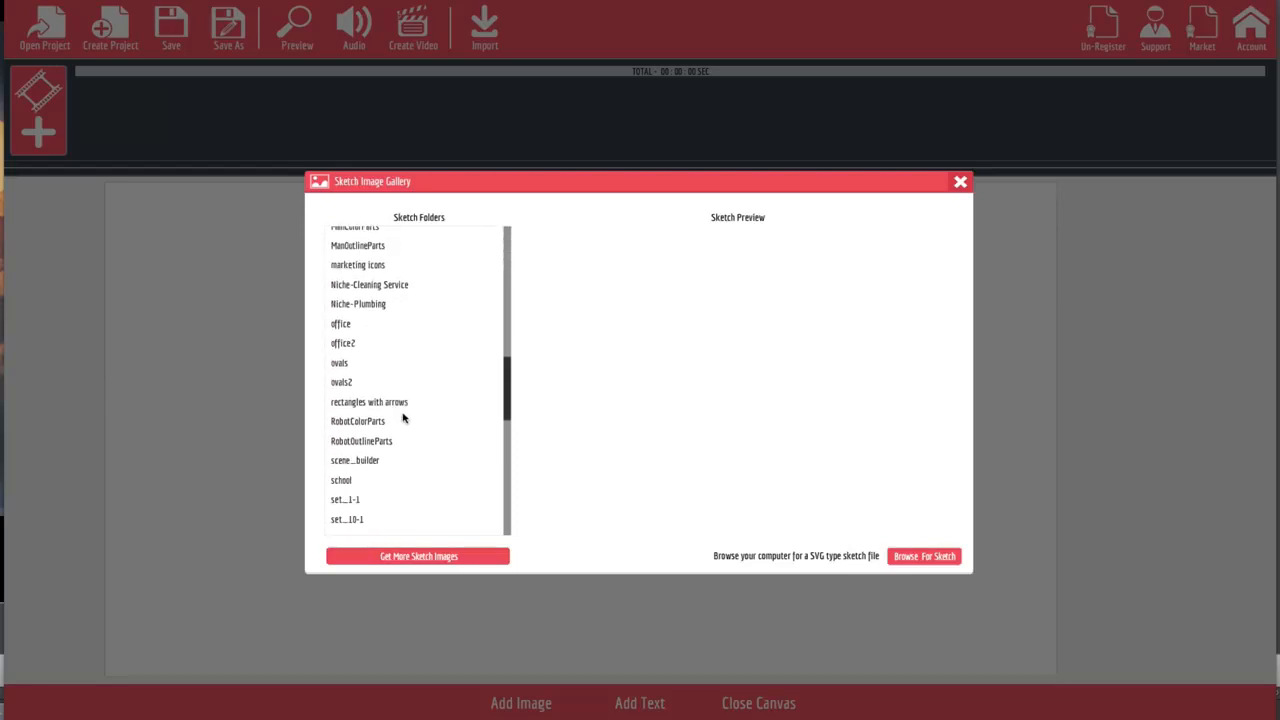
{"action": "scroll", "coordinate": [403, 418], "scroll_direction": "down", "scroll_amount": 1}
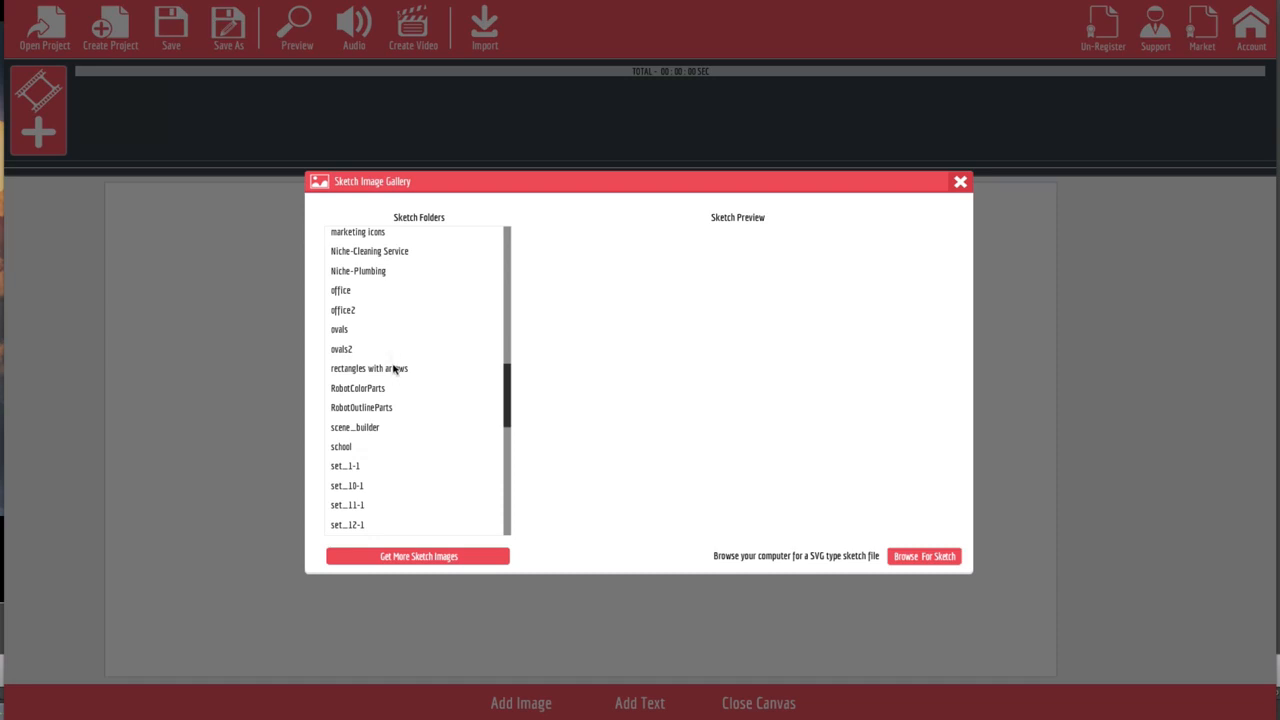
{"action": "left_click", "coordinate": [373, 273]}
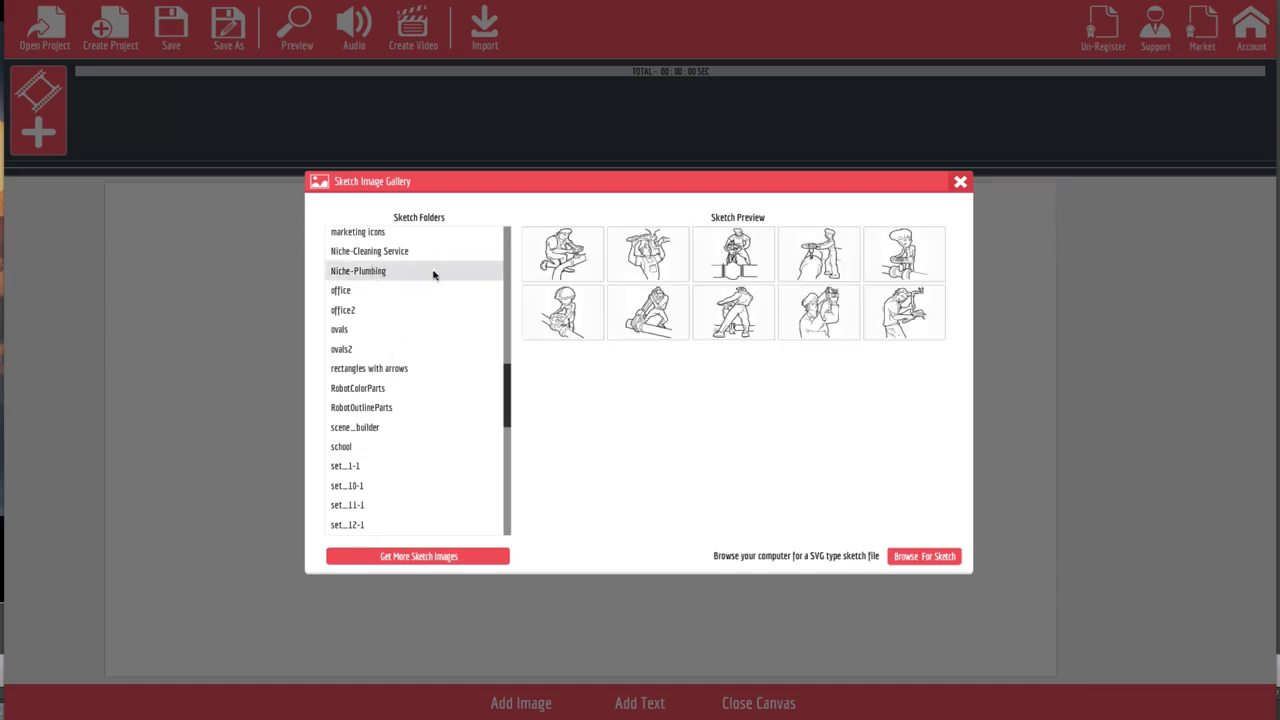
{"action": "left_click", "coordinate": [566, 266]}
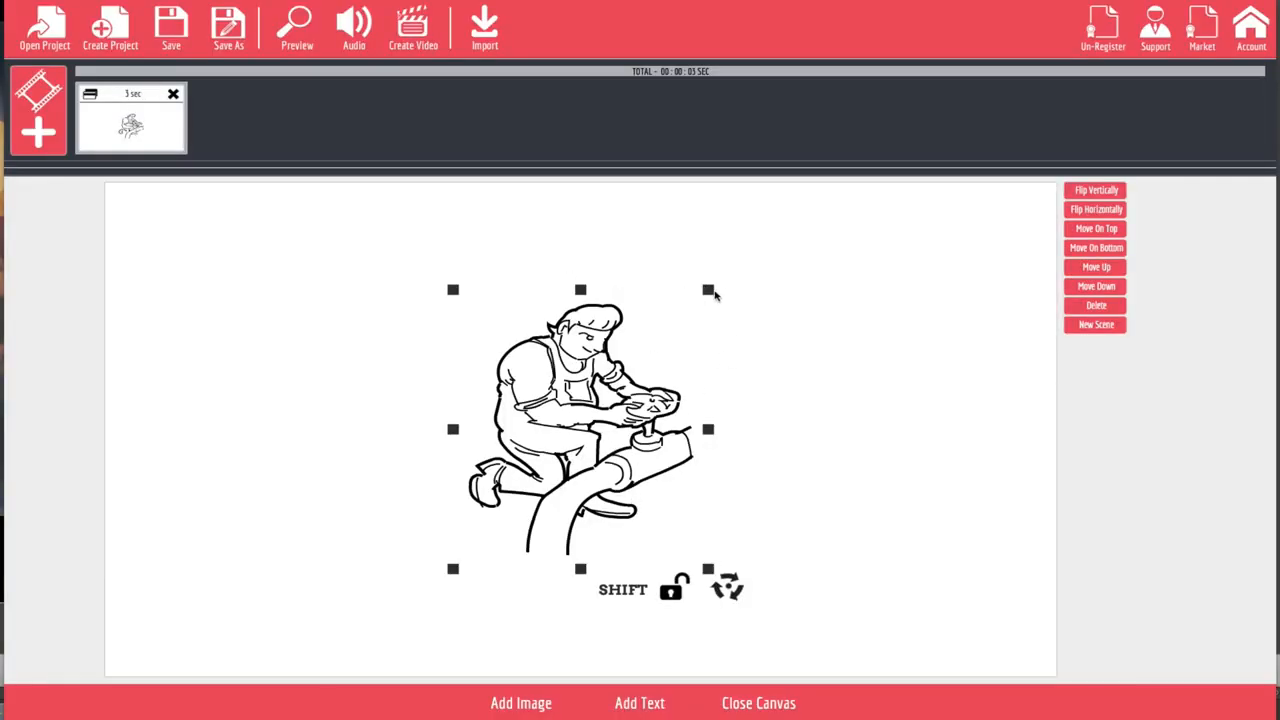
{"action": "mouse_move", "coordinate": [708, 290]}
{"action": "left_mouse_down"}
{"action": "mouse_move", "coordinate": [714, 263]}
{"action": "mouse_move", "coordinate": [740, 251]}
{"action": "mouse_move", "coordinate": [620, 234]}
{"action": "mouse_move", "coordinate": [698, 245]}
{"action": "mouse_move", "coordinate": [671, 257]}
{"action": "mouse_move", "coordinate": [683, 260]}
{"action": "mouse_move", "coordinate": [716, 254]}
{"action": "mouse_move", "coordinate": [694, 274]}
{"action": "mouse_move", "coordinate": [723, 277]}
{"action": "mouse_move", "coordinate": [692, 308]}
{"action": "mouse_move", "coordinate": [697, 223]}
{"action": "mouse_move", "coordinate": [694, 309]}
{"action": "left_mouse_up"}
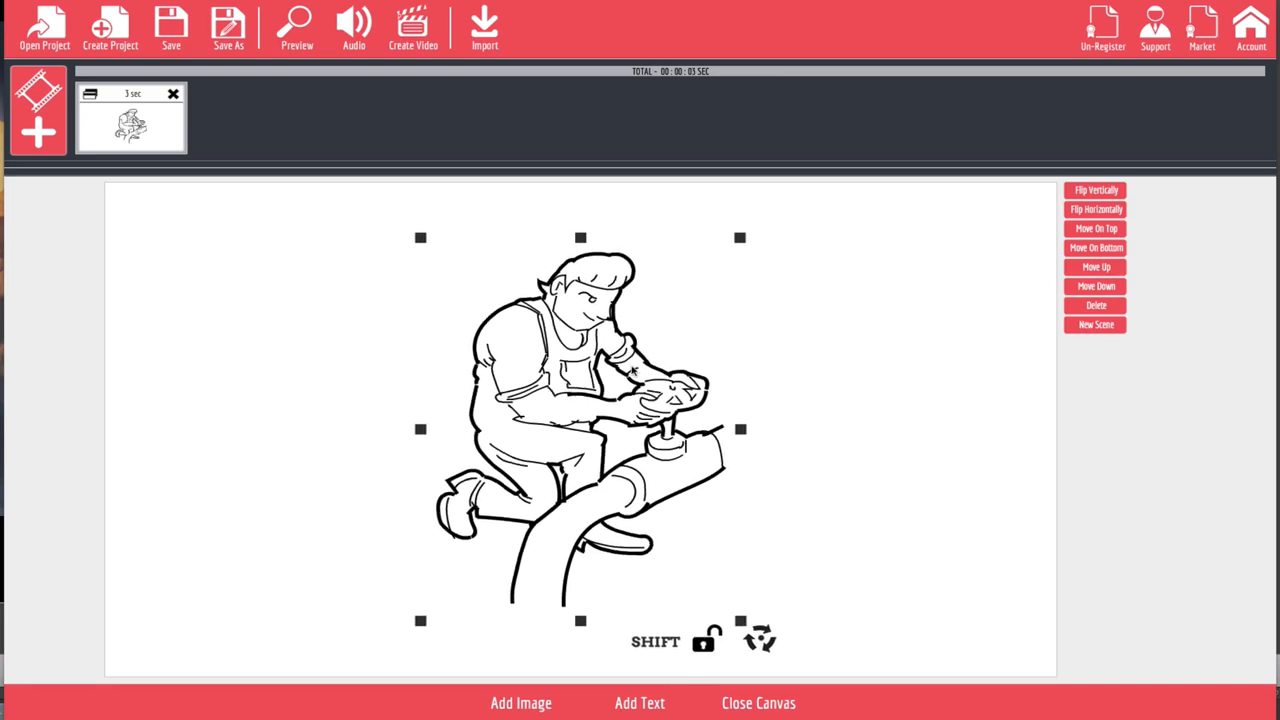
{"action": "left_click_drag", "start_coordinate": [612, 374], "coordinate": [403, 392]}
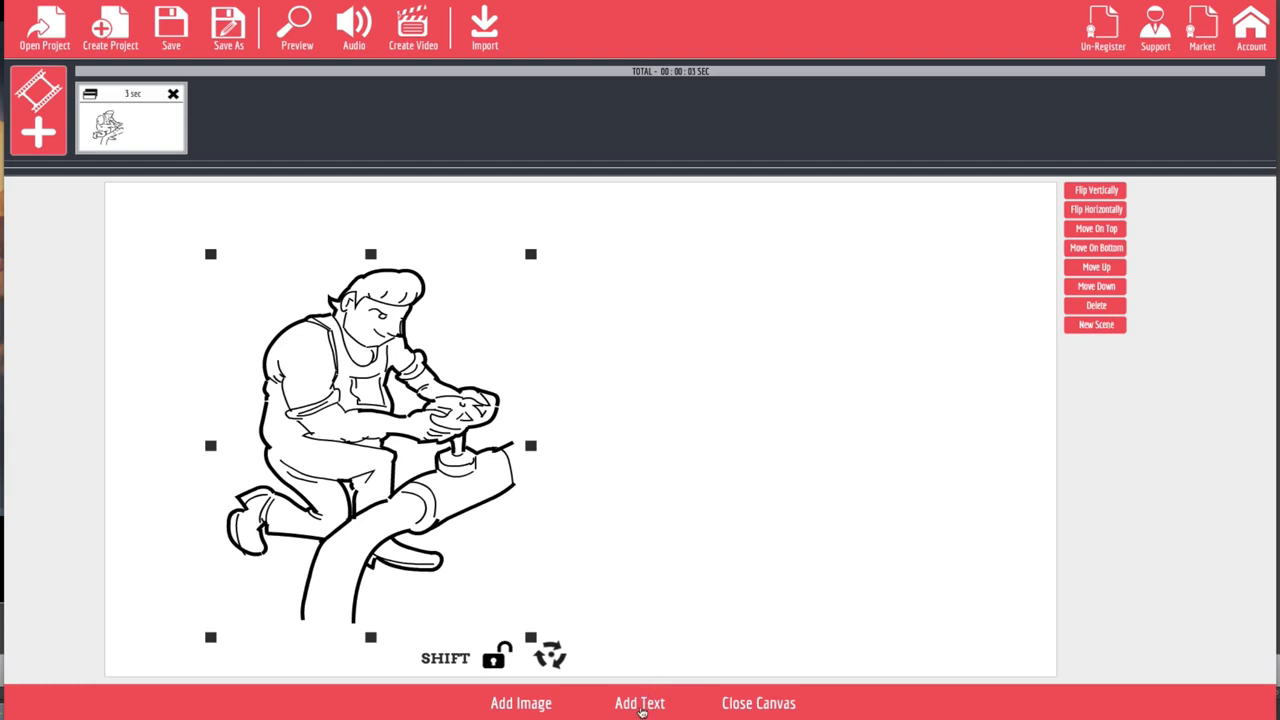
Add a text sketch in the upper part of the canvas beside the kneeling plumber and enlarge it slightly.
{"action": "left_click", "coordinate": [641, 703]}
{"action": "mouse_move", "coordinate": [638, 440]}
{"action": "left_mouse_down"}
{"action": "mouse_move", "coordinate": [707, 354]}
{"action": "mouse_move", "coordinate": [724, 281]}
{"action": "left_mouse_up"}
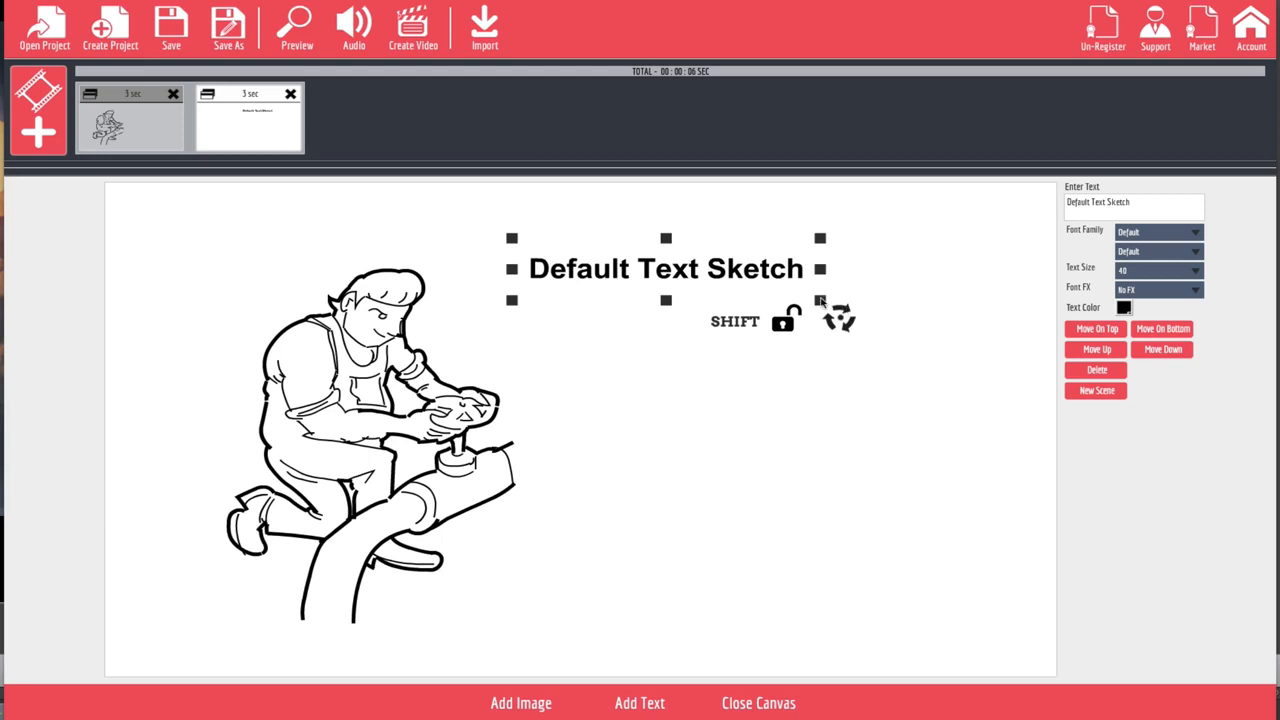
{"action": "left_click_drag", "start_coordinate": [820, 300], "coordinate": [848, 313]}
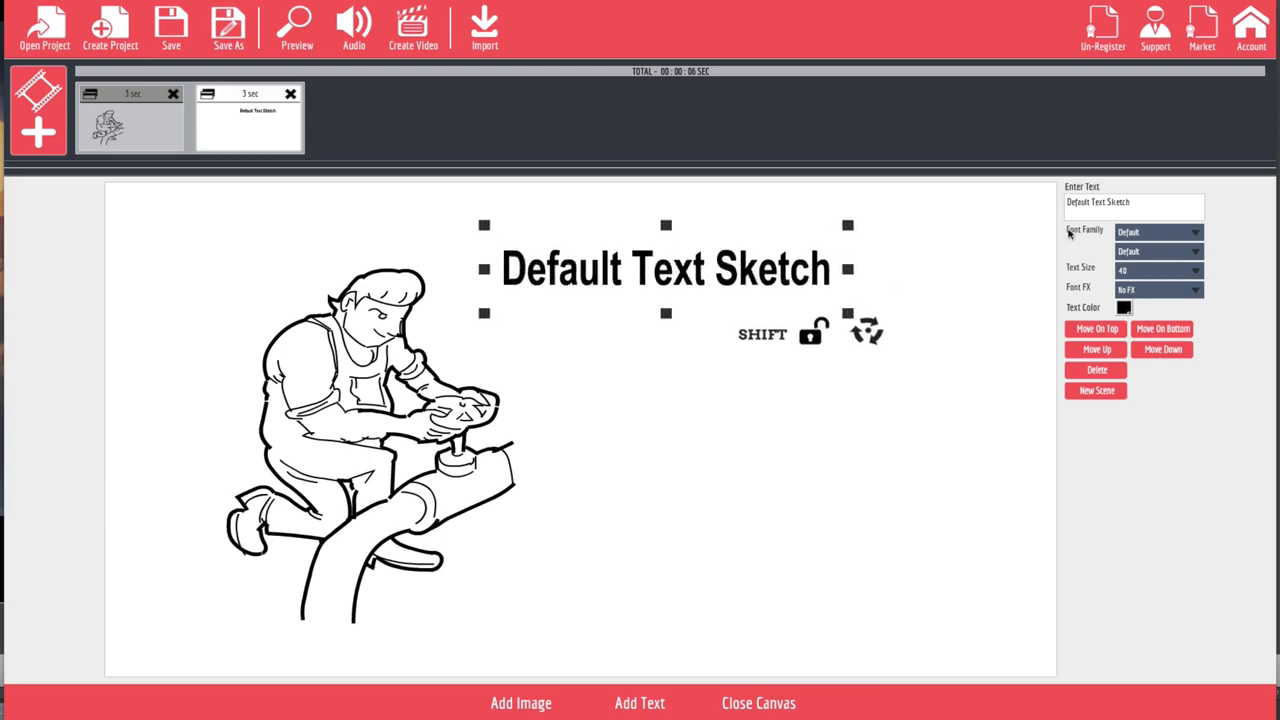
Change the text to "Have a difficult plumbing Problem" and move it up to the canvas's upper right, clear of the plumber.
{"action": "left_click_drag", "start_coordinate": [1147, 204], "coordinate": [891, 162]}
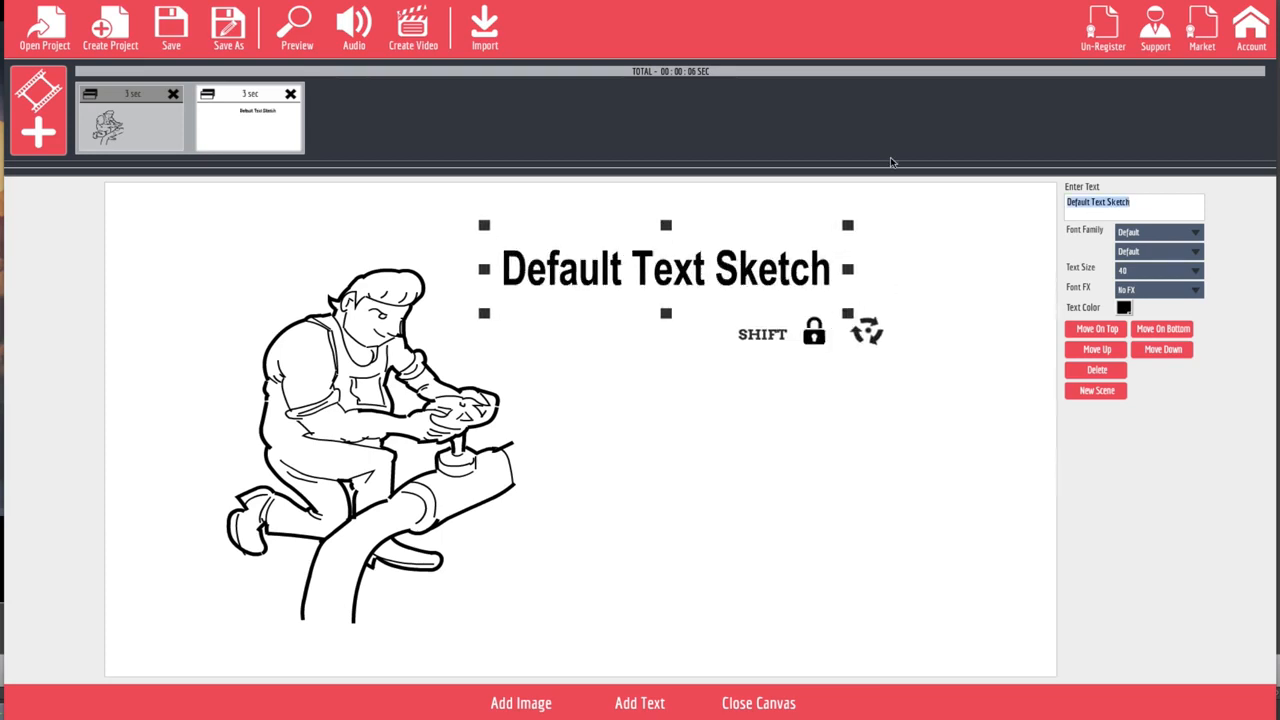
{"action": "type", "text": "Have a"}
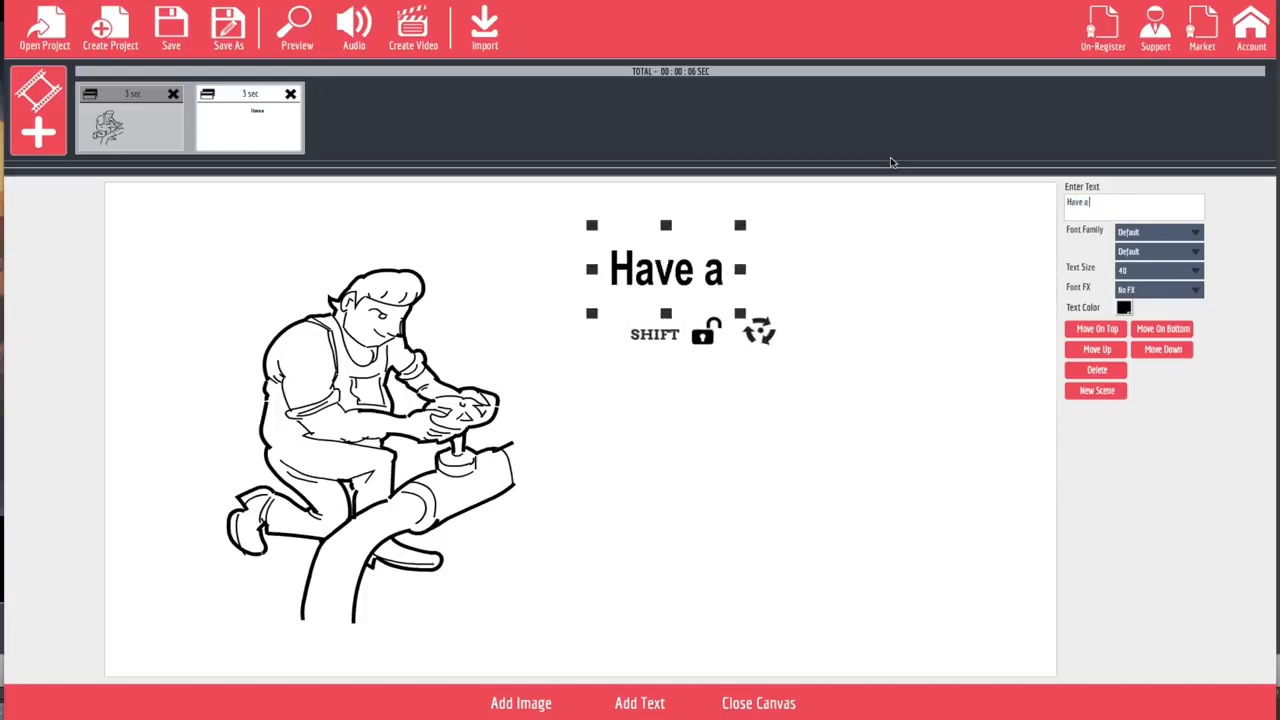
{"action": "type", "text": " difficu"}
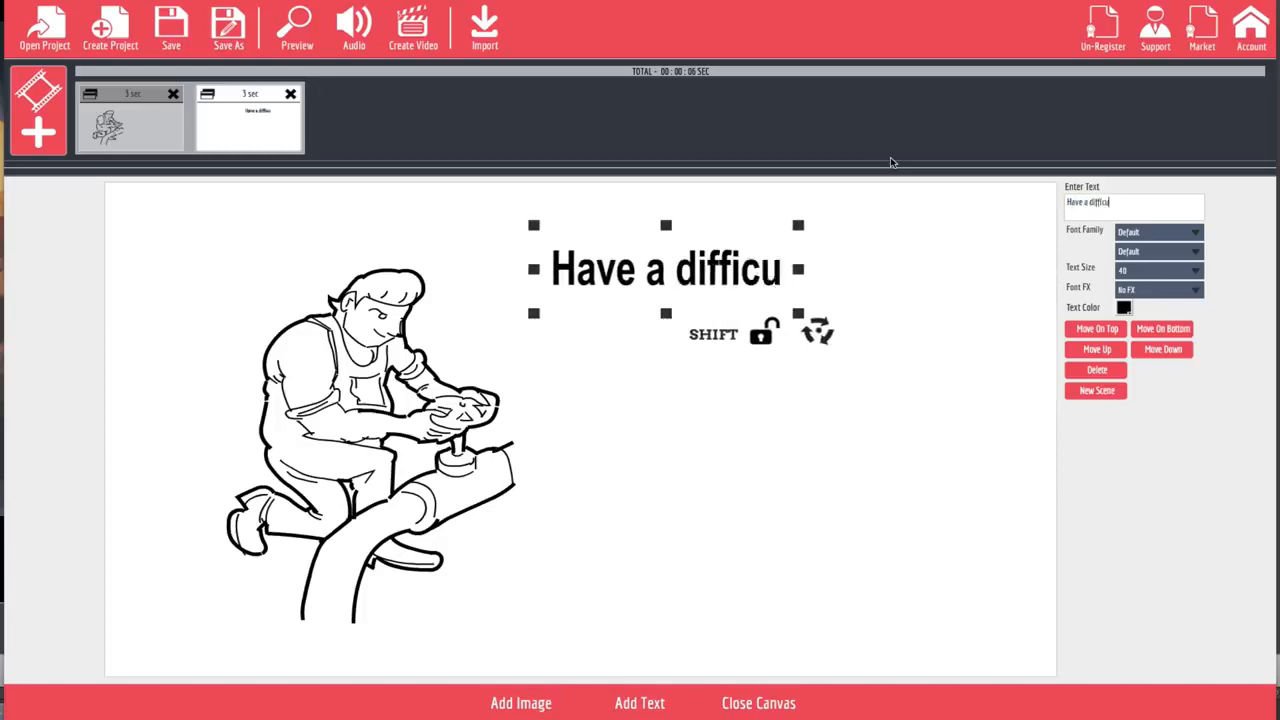
{"action": "type", "text": "lt pl"}
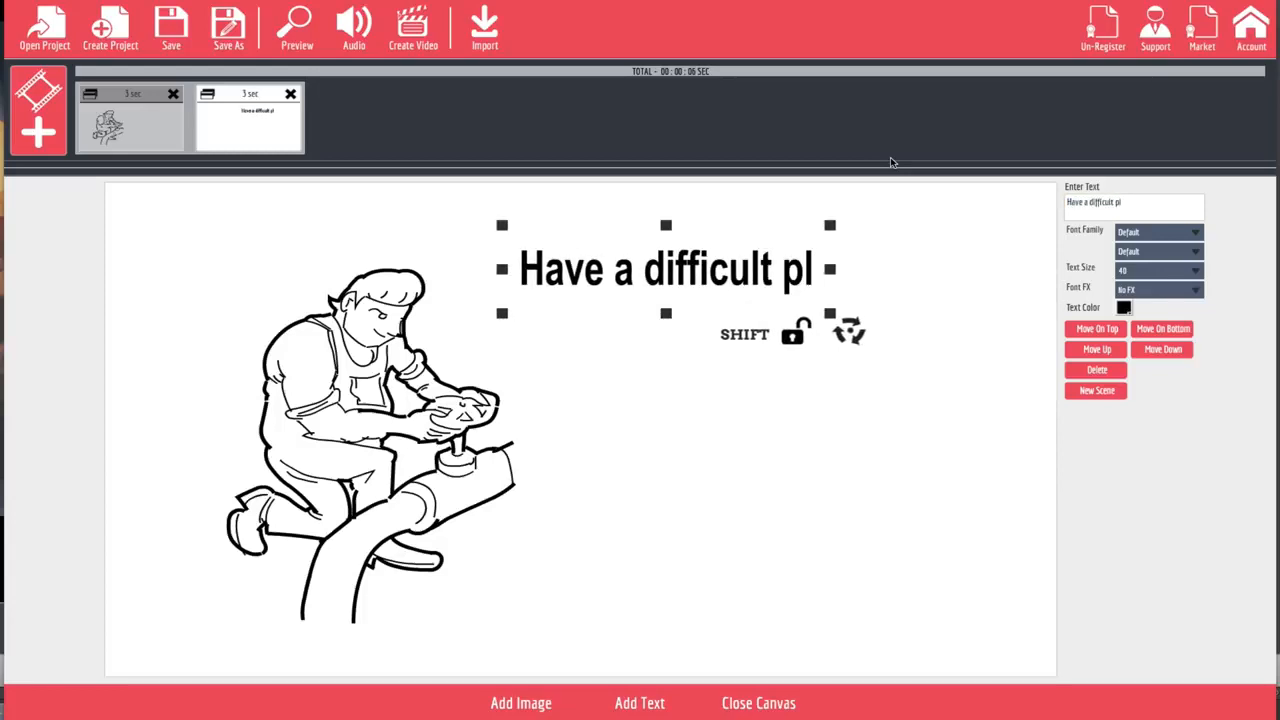
{"action": "type", "text": "umbing"}
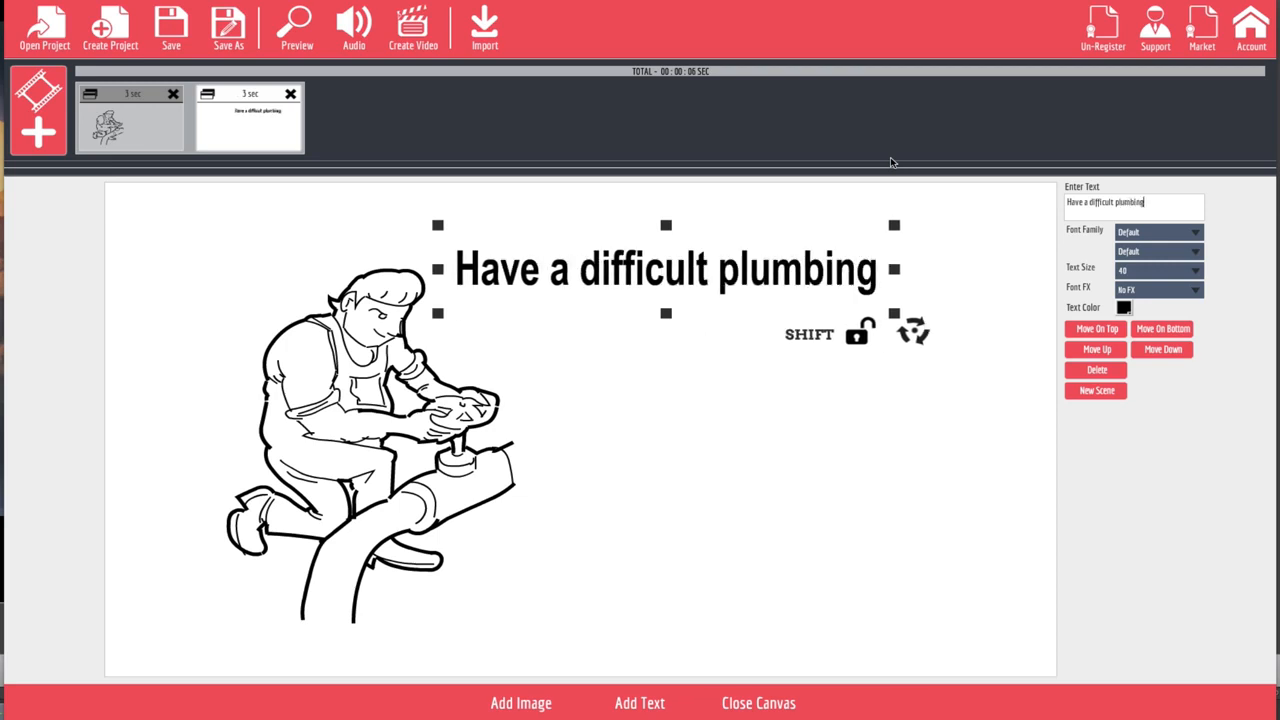
{"action": "type", "text": "O"}
{"action": "key", "text": "BackSpace"}
{"action": "type", "text": "Pro"}
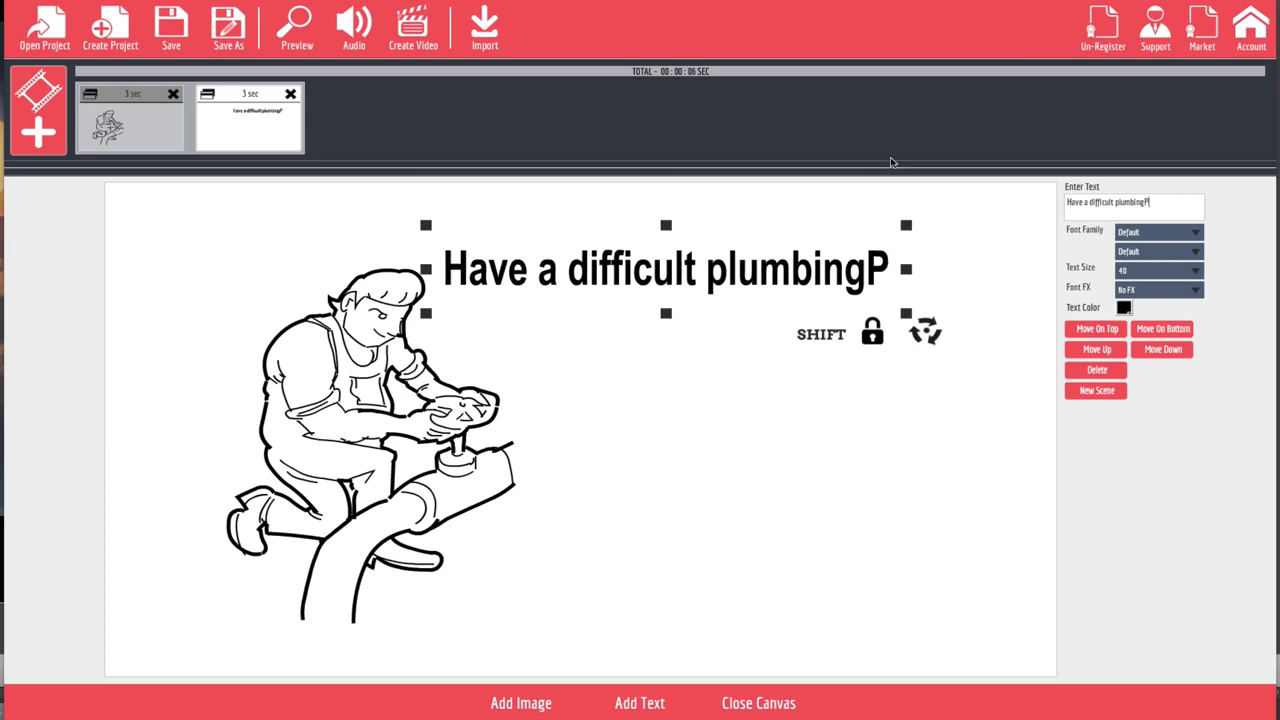
{"action": "key", "text": "BackSpace"}
{"action": "key", "text": "BackSpace"}
{"action": "key", "text": "BackSpace"}
{"action": "type", "text": "Problem"}
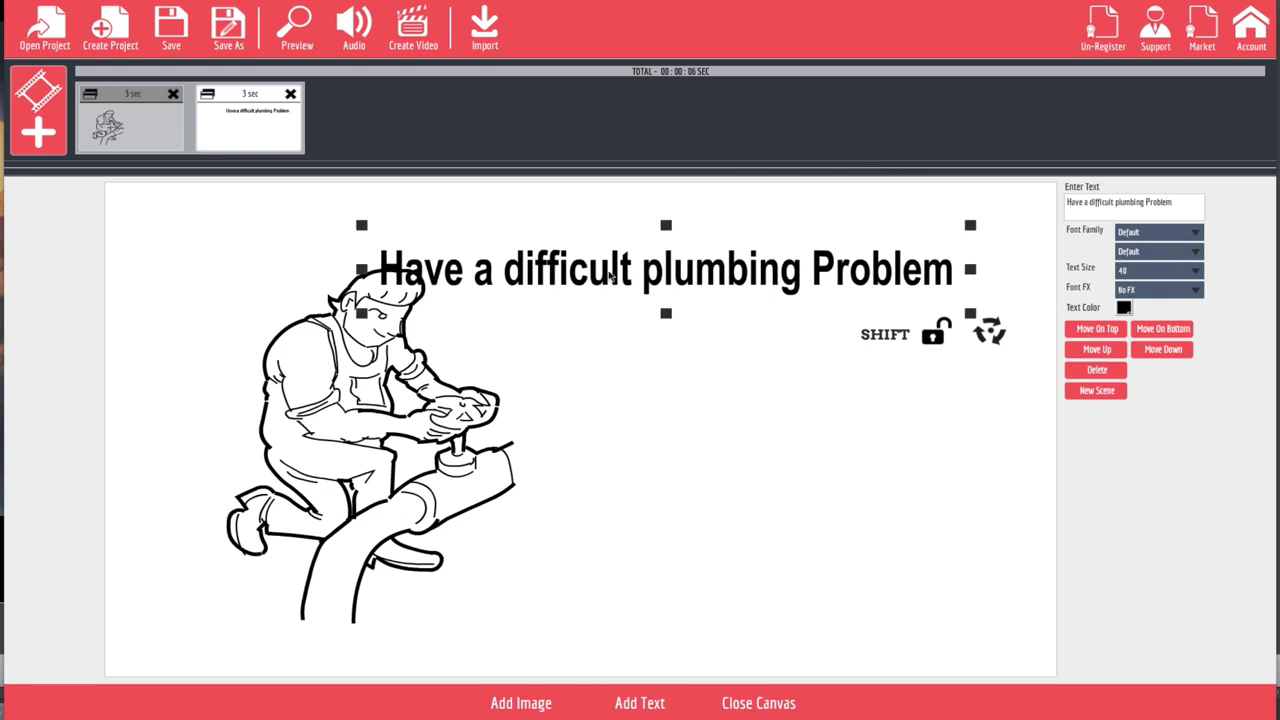
{"action": "left_click_drag", "start_coordinate": [635, 280], "coordinate": [701, 232]}
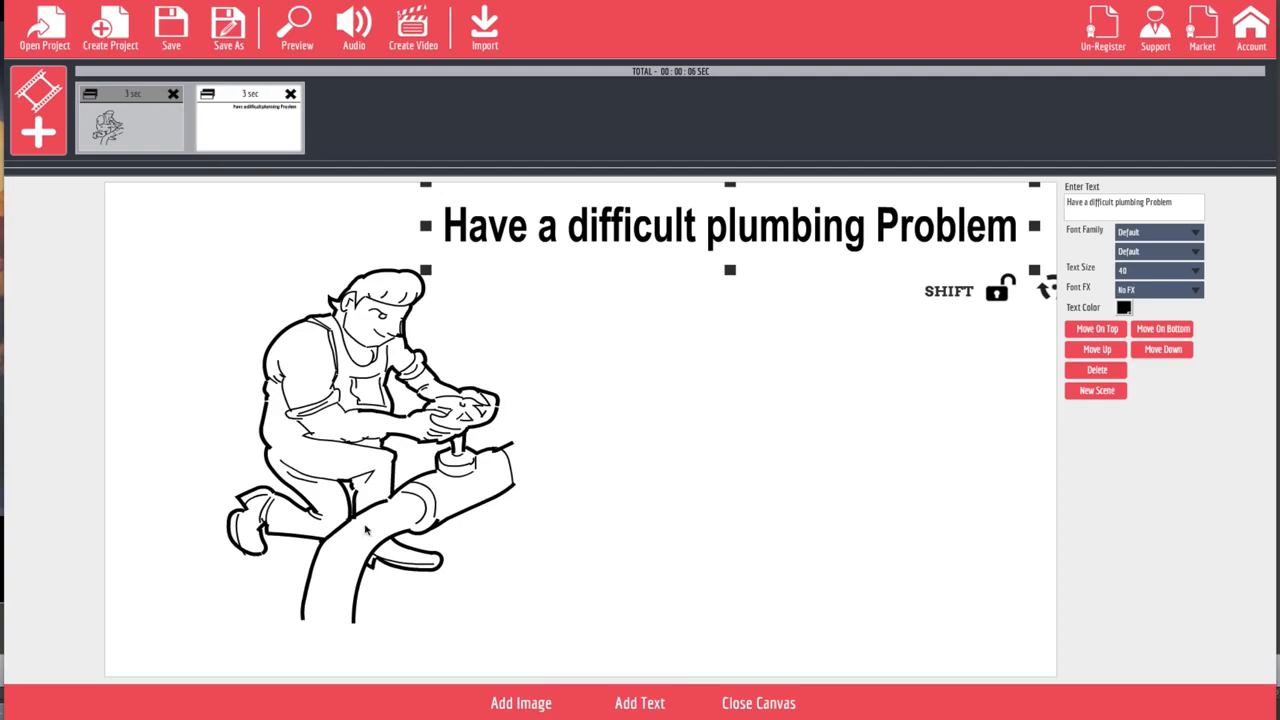
Insert the Niche-Plumbing sketch of the standing worker turning a large valve wheel.
{"action": "left_click", "coordinate": [514, 703]}
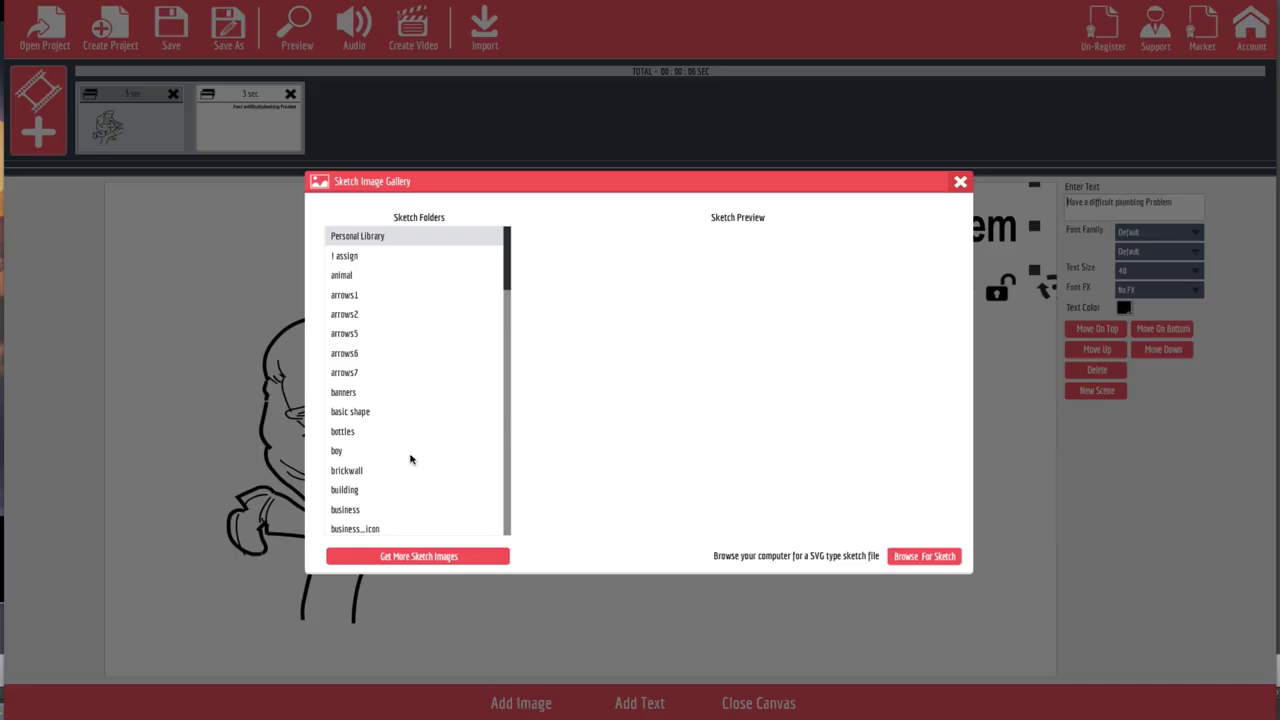
{"action": "scroll", "coordinate": [383, 467], "scroll_direction": "down", "scroll_amount": 10}
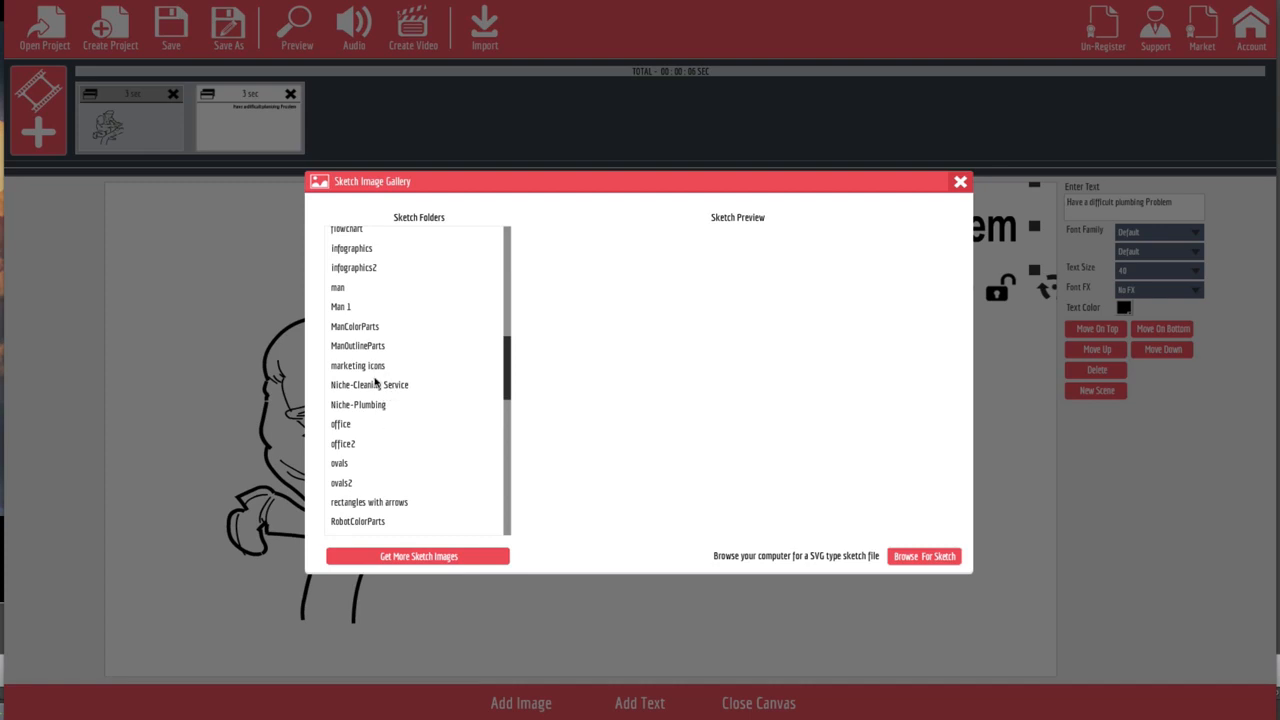
{"action": "left_click", "coordinate": [377, 402]}
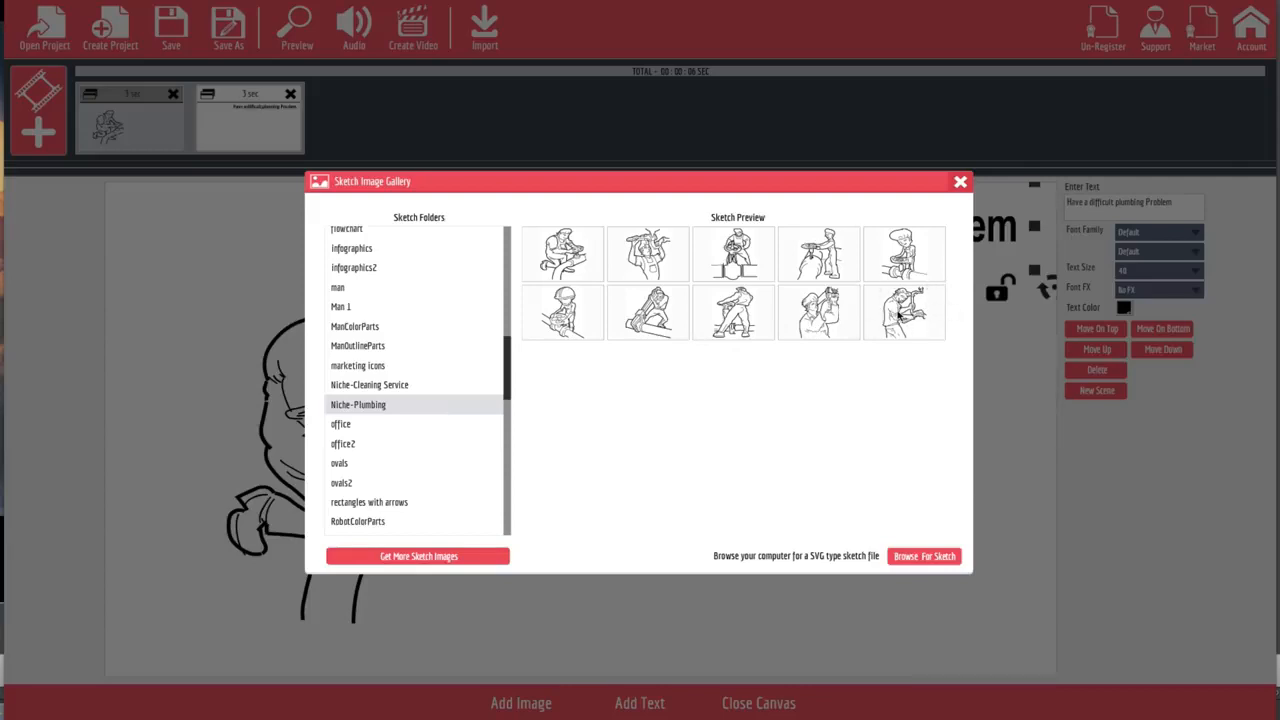
{"action": "left_click", "coordinate": [822, 270]}
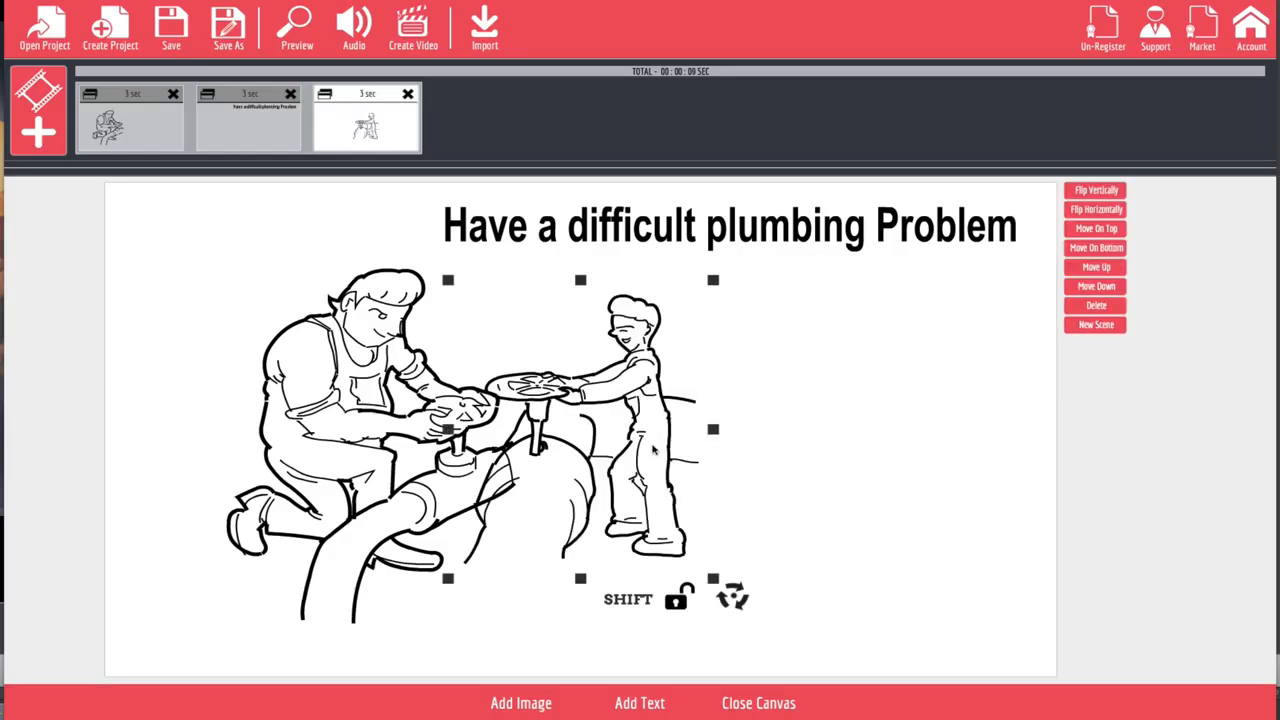
Enlarge the standing worker sketch and place it on the right half of the canvas below the heading.
{"action": "mouse_move", "coordinate": [654, 450]}
{"action": "left_mouse_down"}
{"action": "mouse_move", "coordinate": [792, 470]}
{"action": "mouse_move", "coordinate": [783, 484]}
{"action": "left_mouse_up"}
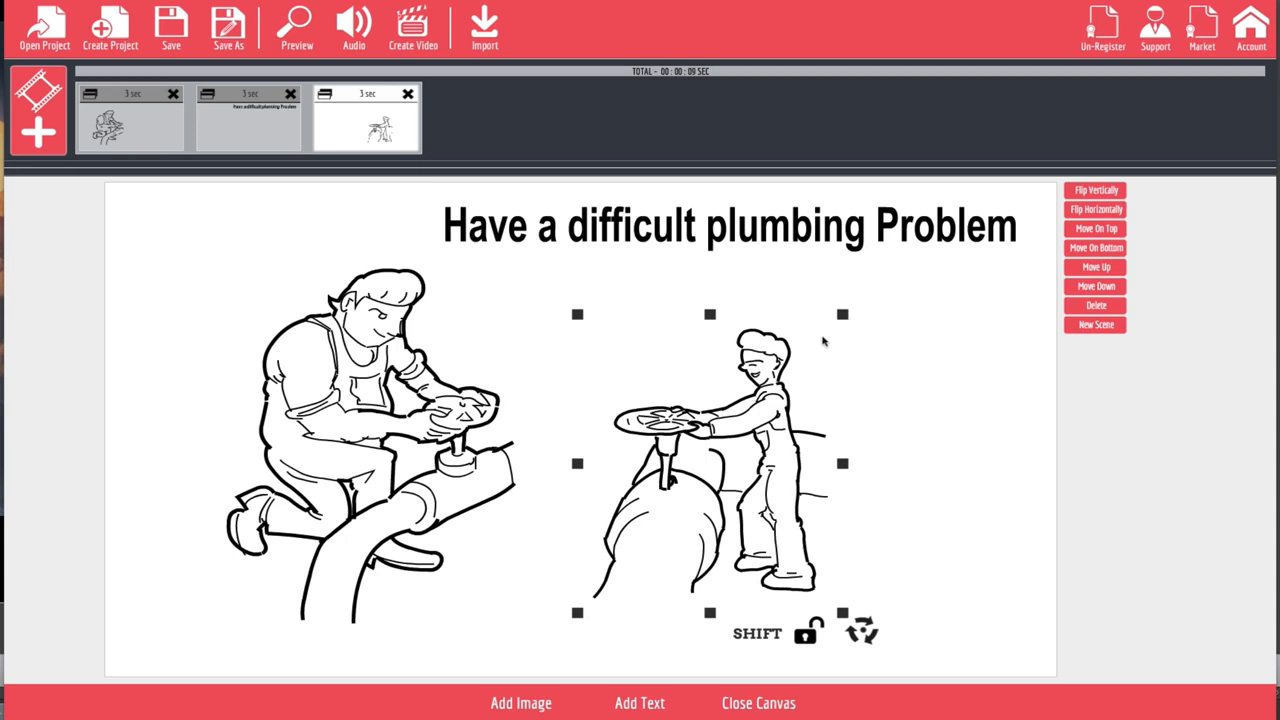
{"action": "left_click_drag", "start_coordinate": [843, 315], "coordinate": [878, 278]}
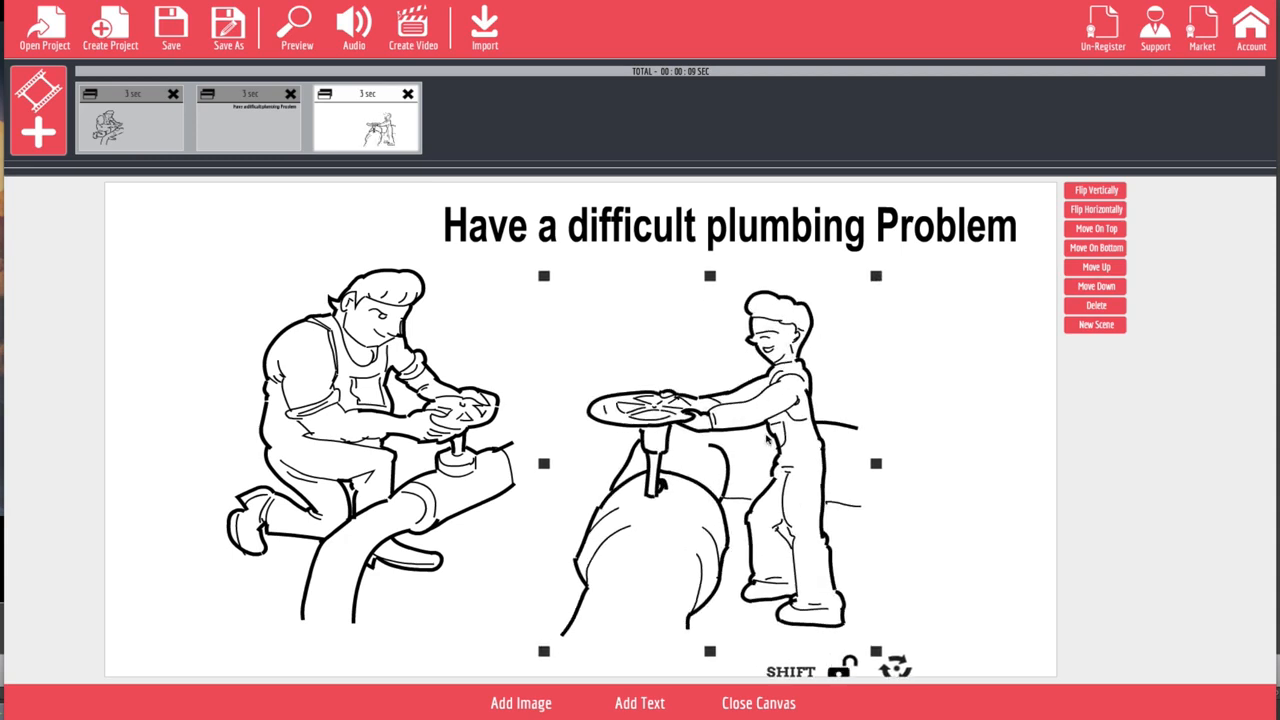
{"action": "mouse_move", "coordinate": [768, 440]}
{"action": "left_mouse_down"}
{"action": "mouse_move", "coordinate": [847, 448]}
{"action": "mouse_move", "coordinate": [848, 465]}
{"action": "left_mouse_up"}
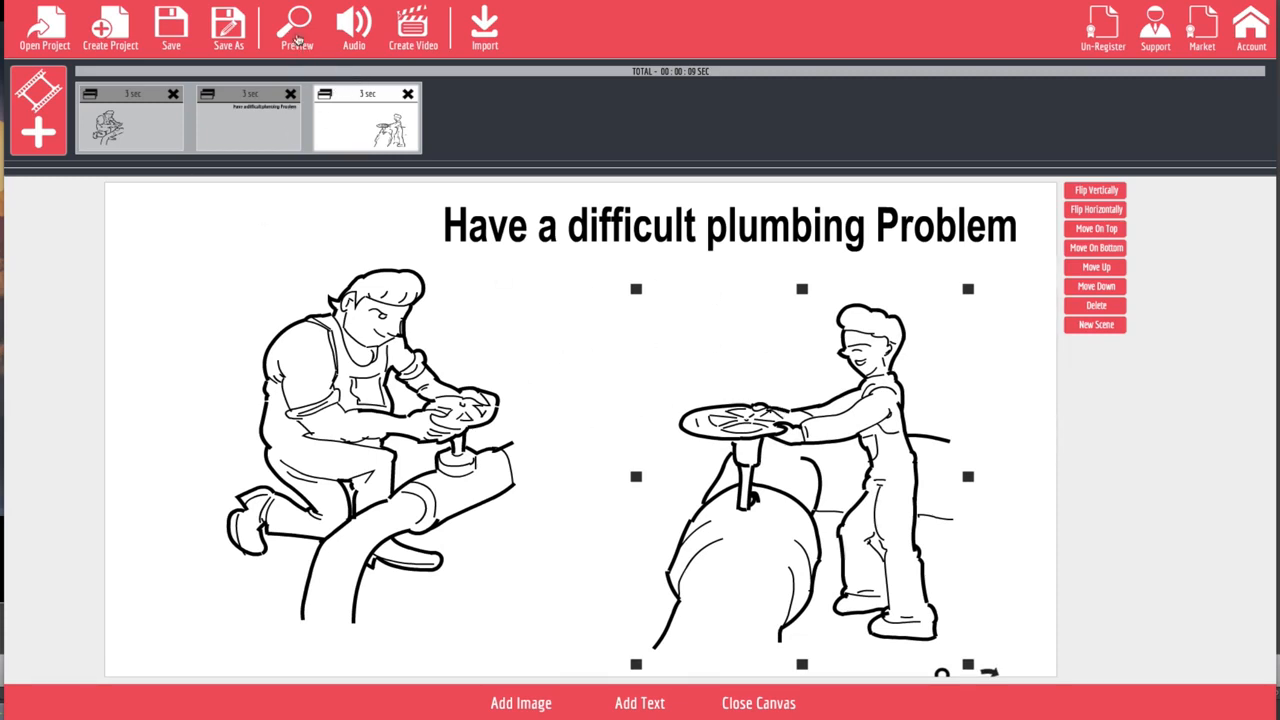
Preview the whole sketch project and close the preview.
{"action": "left_click", "coordinate": [296, 36]}
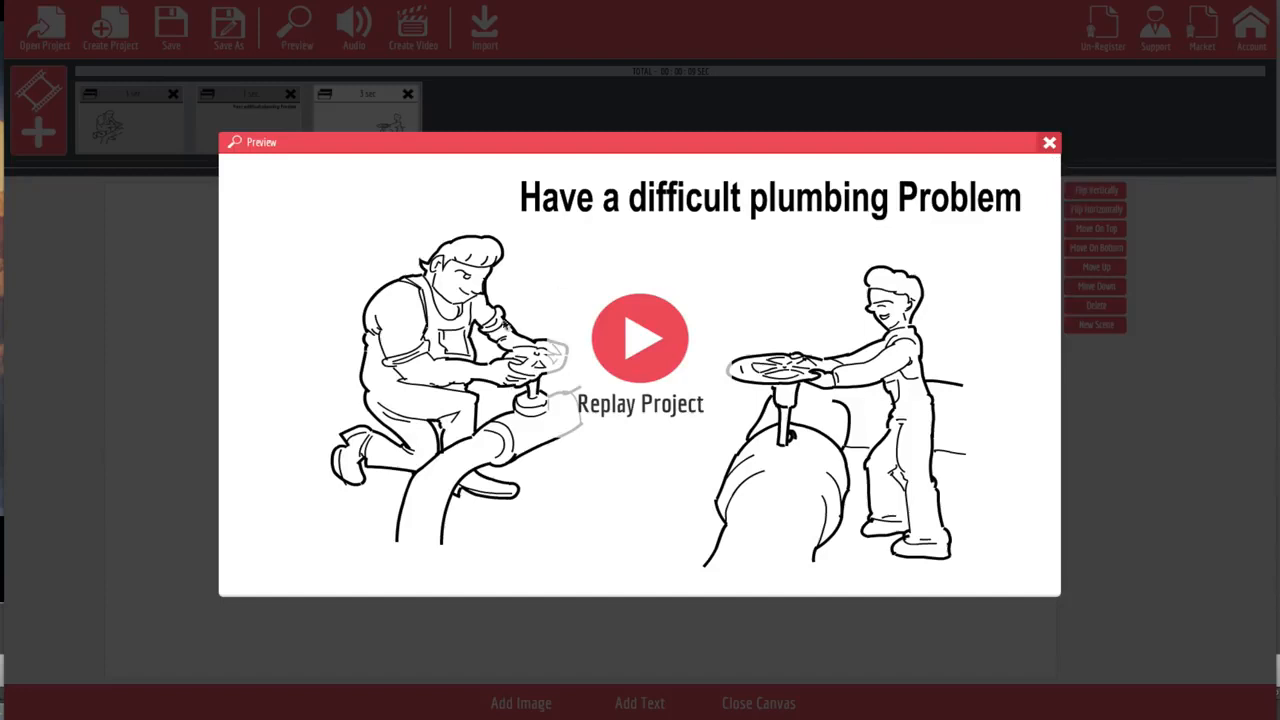
{"action": "left_click", "coordinate": [1048, 145]}
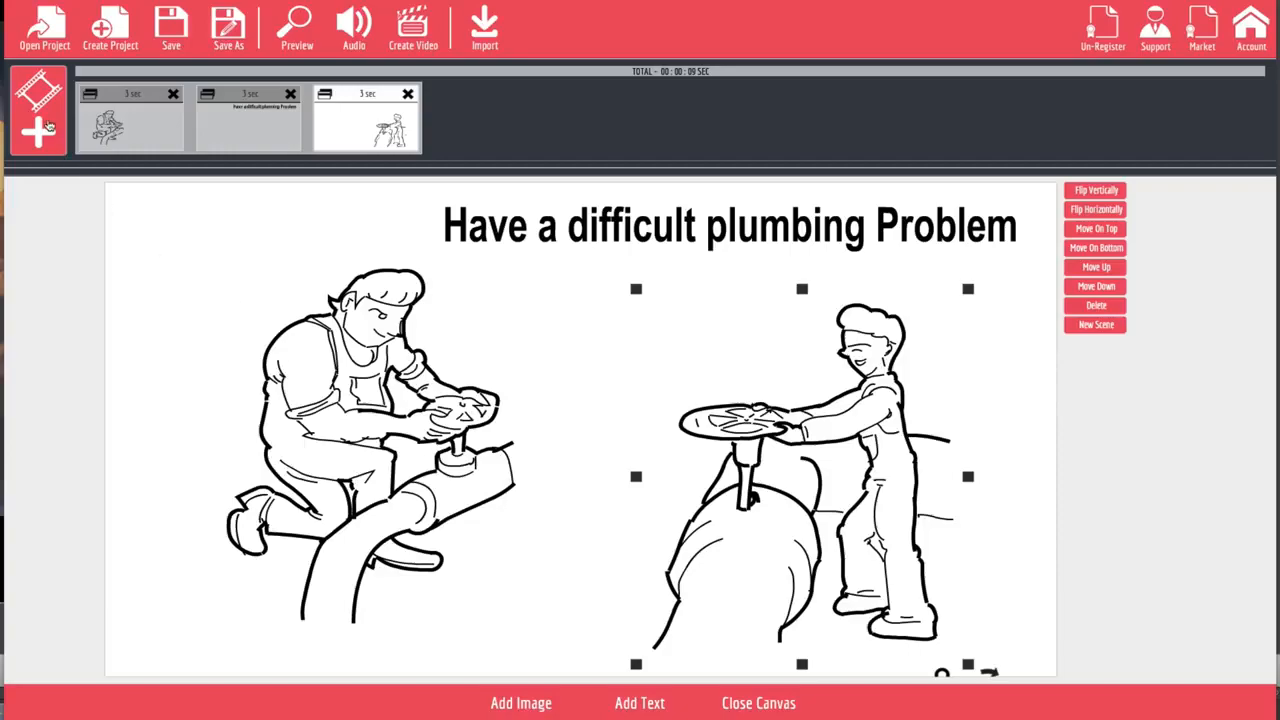
Create a new sketch scene and insert the Niche-Plumbing sketch of the man using a giant wrench on a pipe.
{"action": "left_click", "coordinate": [48, 126]}
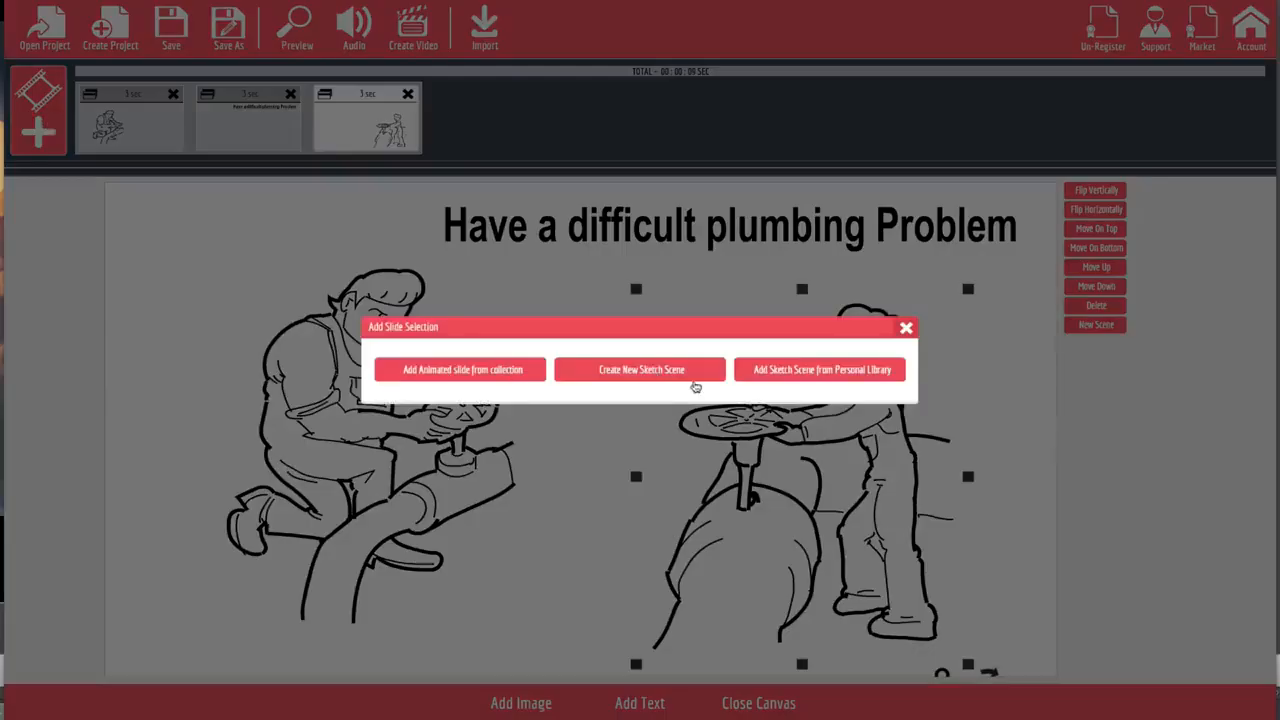
{"action": "left_click", "coordinate": [688, 374]}
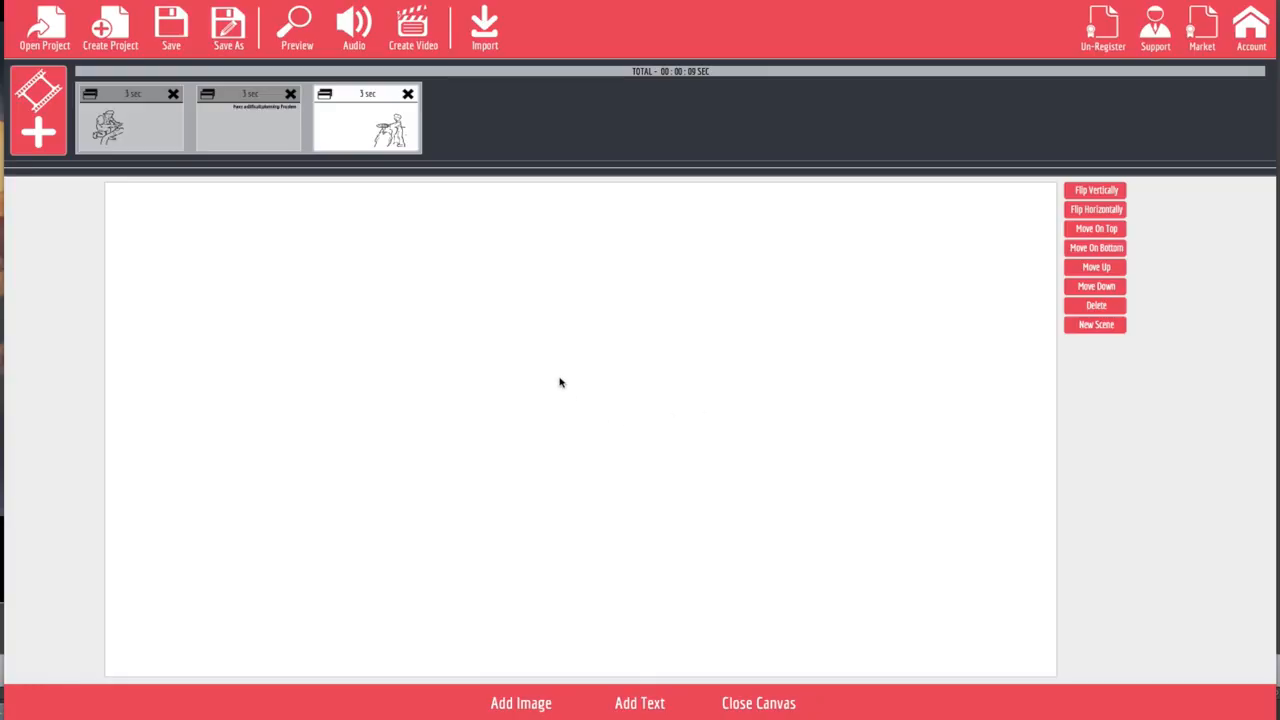
{"action": "left_click", "coordinate": [520, 703]}
{"action": "scroll", "coordinate": [409, 486], "scroll_direction": "down", "scroll_amount": 15}
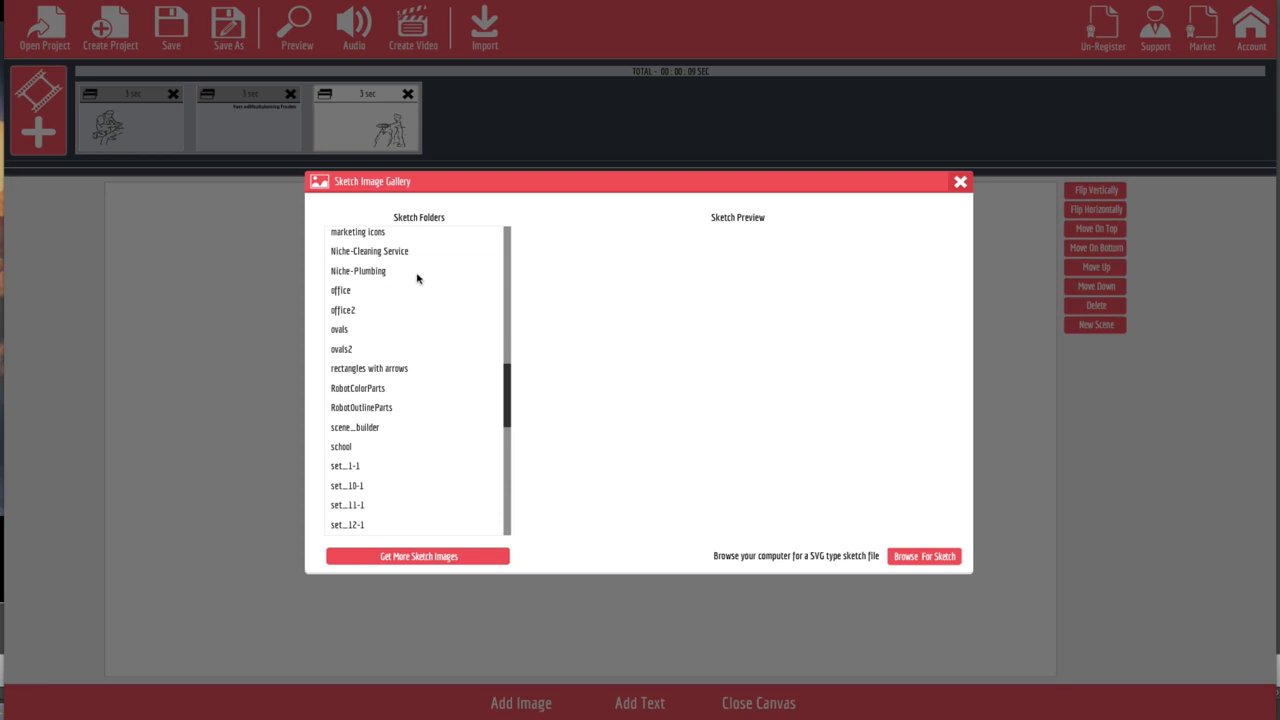
{"action": "left_click", "coordinate": [418, 272]}
{"action": "left_click", "coordinate": [630, 316]}
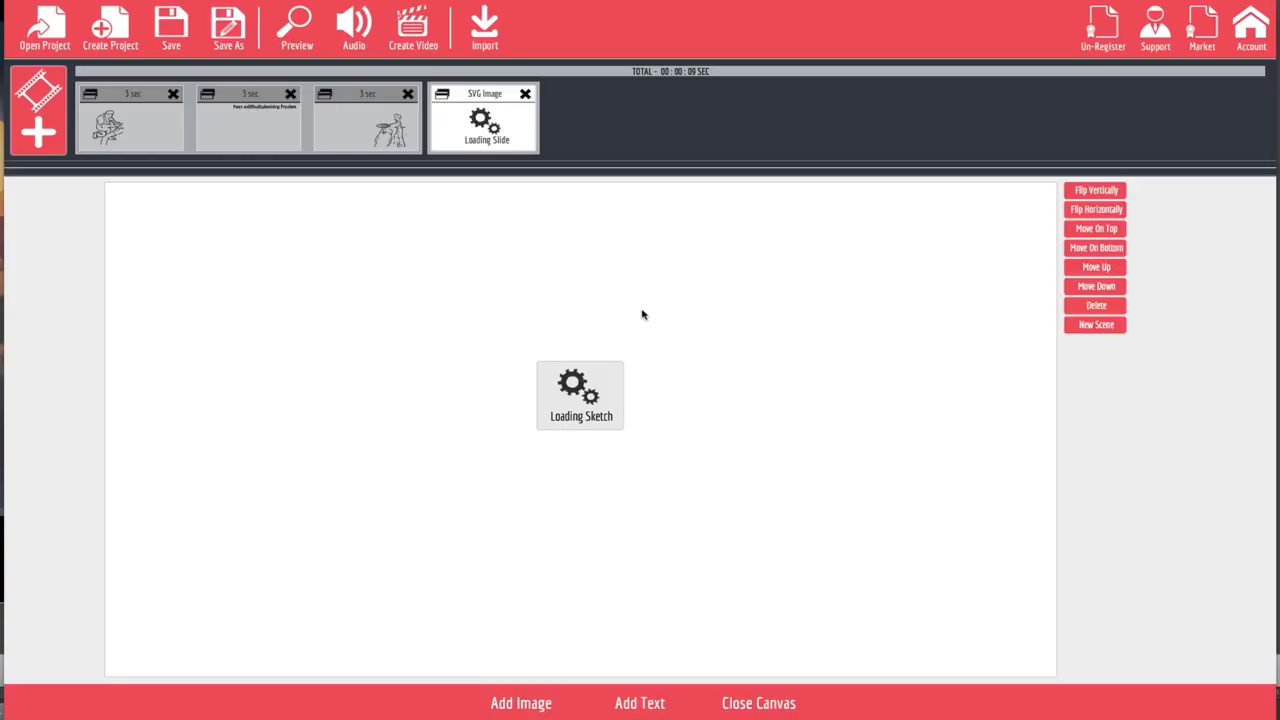
Enlarge the wrench plumber sketch and position it within the left half of the new scene.
{"action": "mouse_move", "coordinate": [599, 430]}
{"action": "left_mouse_down"}
{"action": "mouse_move", "coordinate": [397, 445]}
{"action": "mouse_move", "coordinate": [353, 503]}
{"action": "left_mouse_up"}
{"action": "left_click_drag", "start_coordinate": [465, 363], "coordinate": [537, 294]}
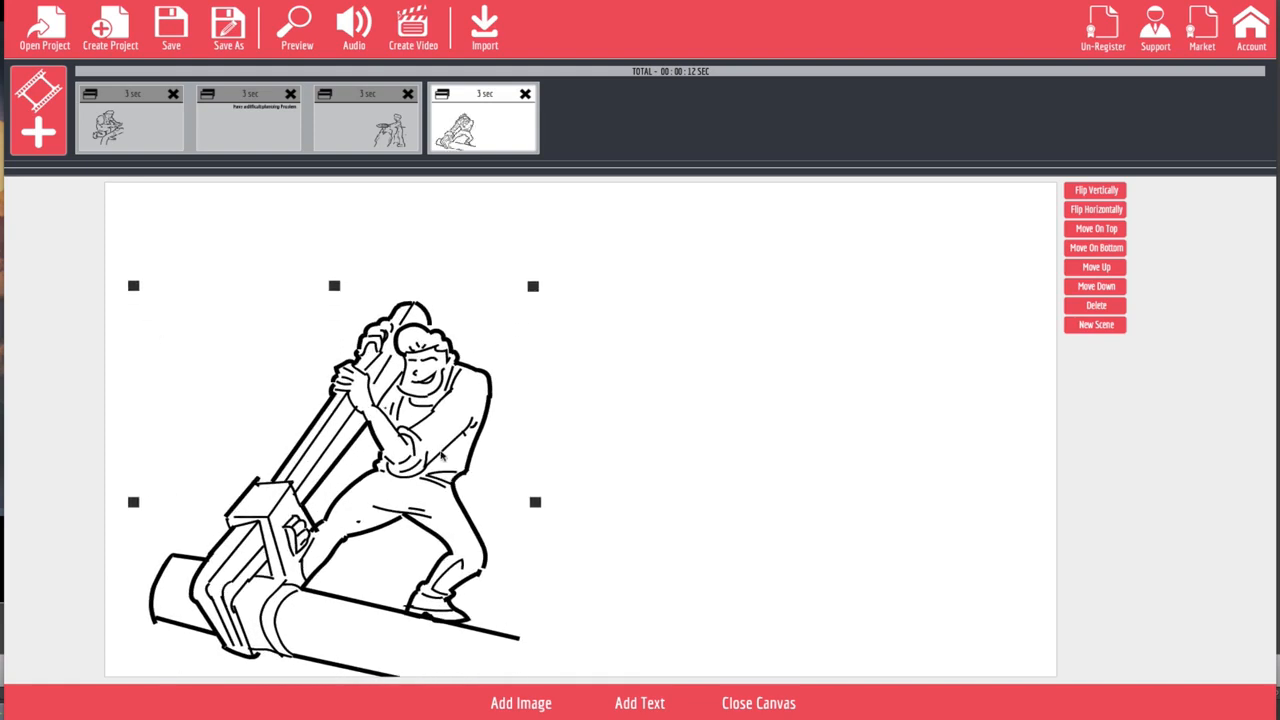
{"action": "left_click_drag", "start_coordinate": [444, 456], "coordinate": [478, 388]}
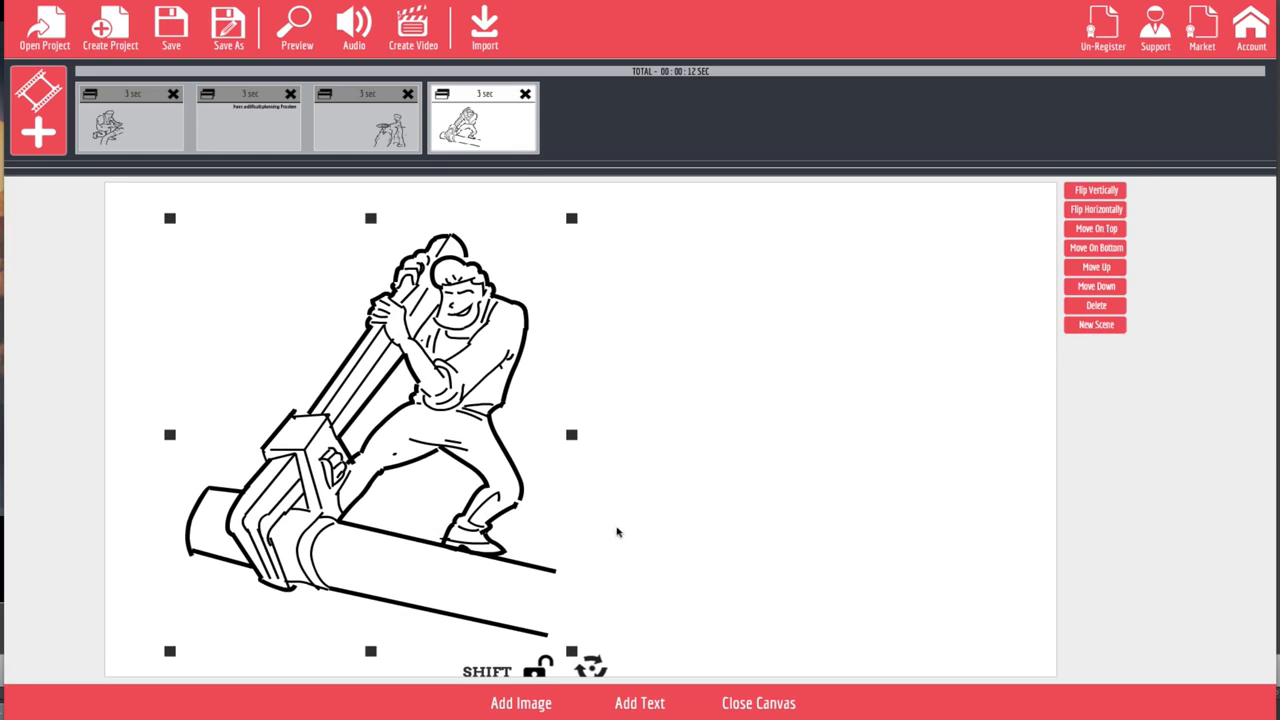
Add the text "We have the tools" to the scene, enlarge it and place it beside the wrench plumber near the canvas's upper edge.
{"action": "left_click", "coordinate": [651, 705]}
{"action": "left_click_drag", "start_coordinate": [662, 428], "coordinate": [860, 263]}
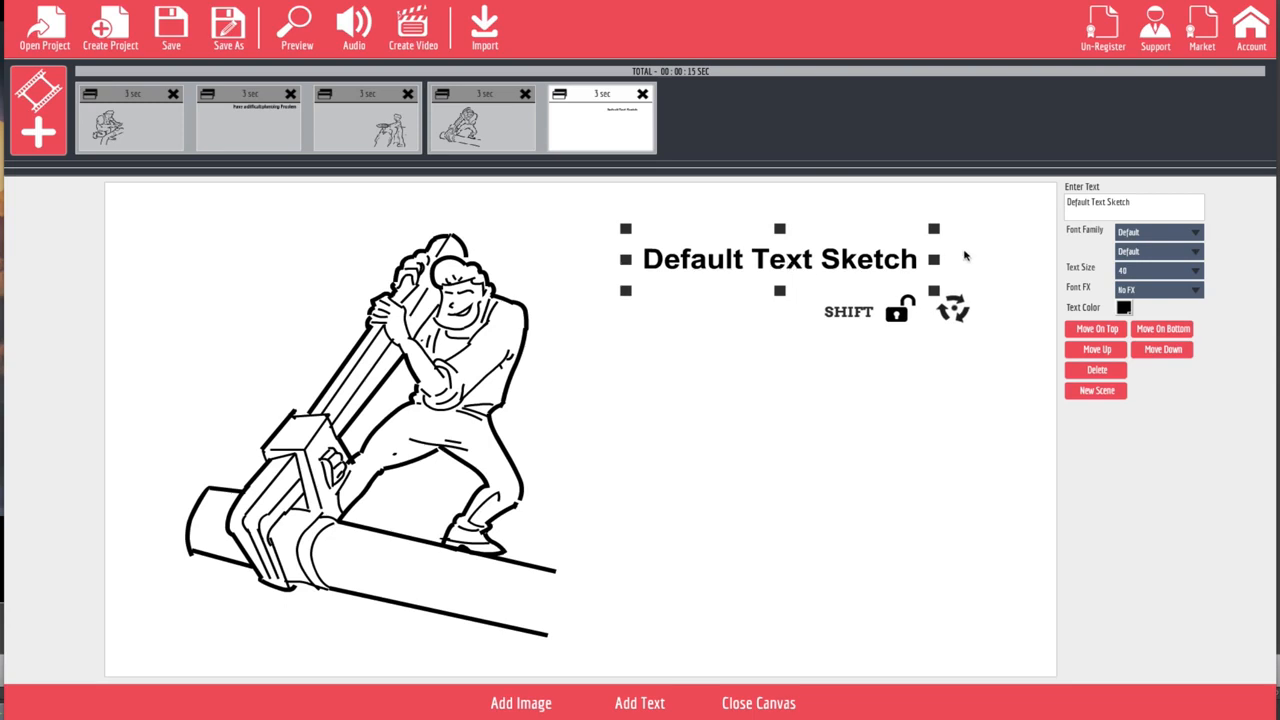
{"action": "left_click_drag", "start_coordinate": [1149, 203], "coordinate": [996, 174]}
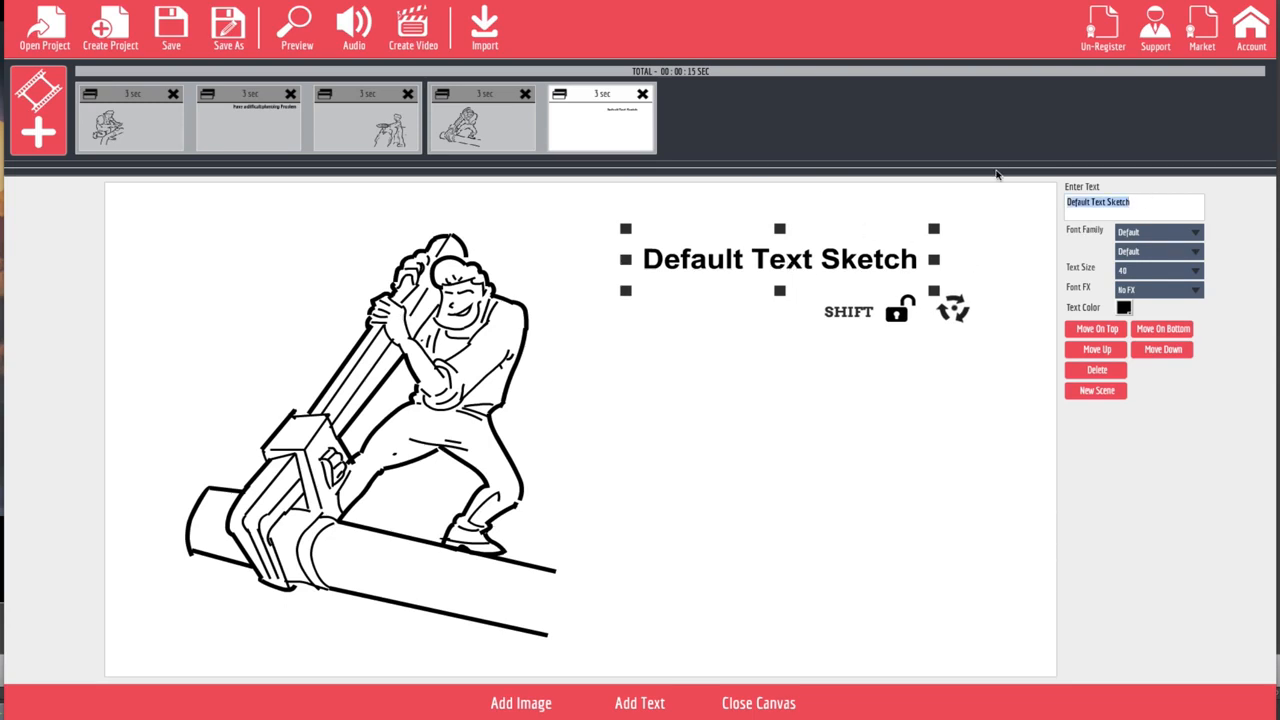
{"action": "type", "text": "We h"}
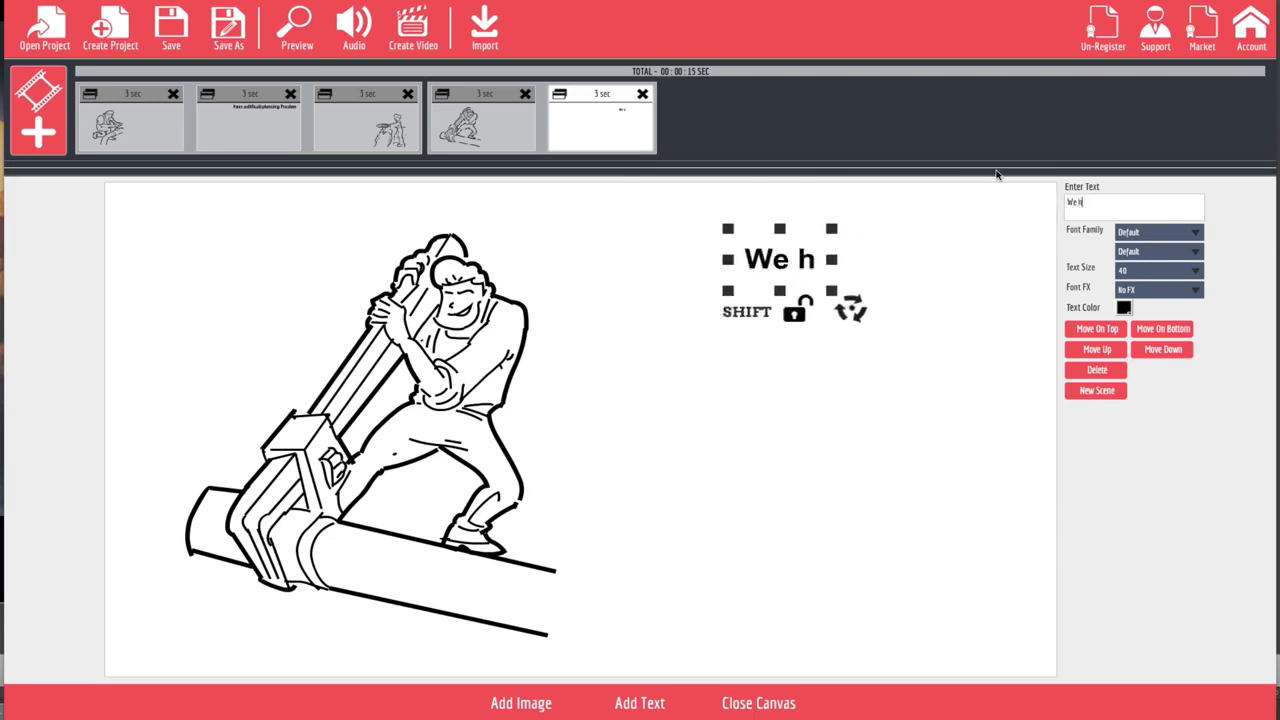
{"action": "type", "text": "ave the"}
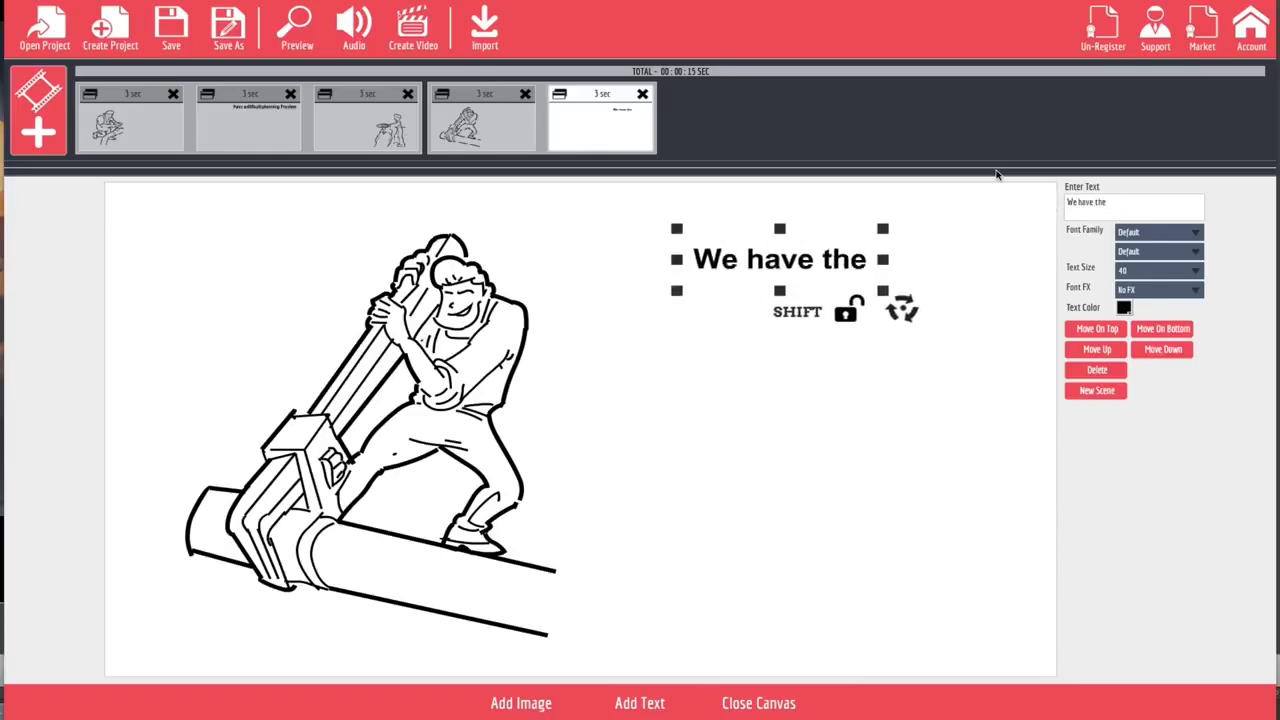
{"action": "type", "text": " tools"}
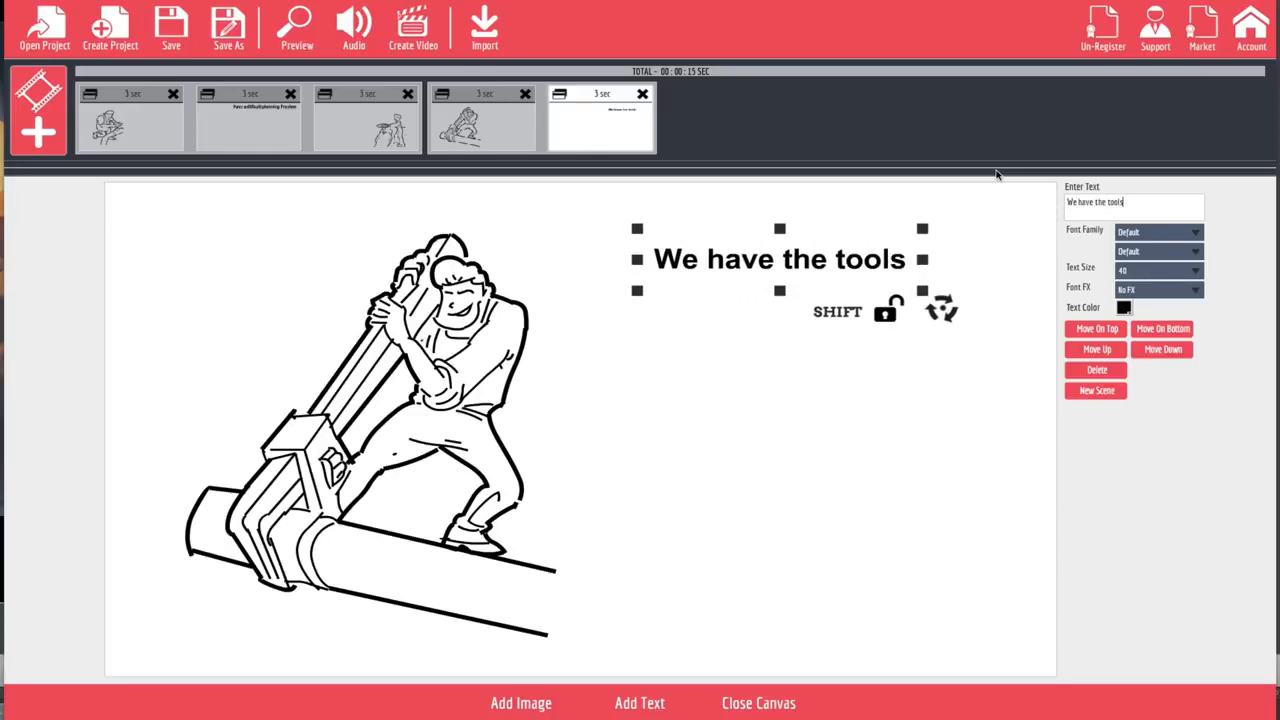
{"action": "left_click_drag", "start_coordinate": [922, 291], "coordinate": [998, 375]}
{"action": "left_click_drag", "start_coordinate": [910, 272], "coordinate": [904, 266]}
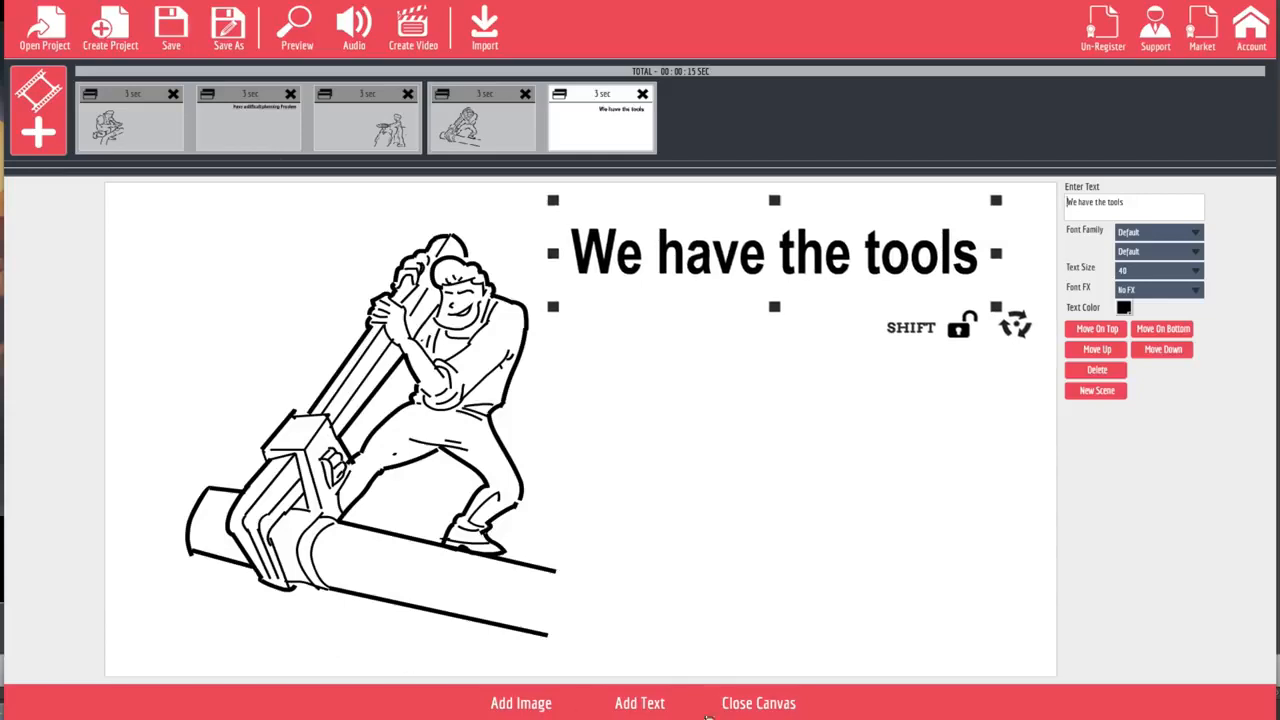
Add the text "And Experience" below "We have the tools", enlarging it and shifting it toward the canvas's right edge.
{"action": "left_click", "coordinate": [655, 706]}
{"action": "left_click_drag", "start_coordinate": [655, 434], "coordinate": [886, 407]}
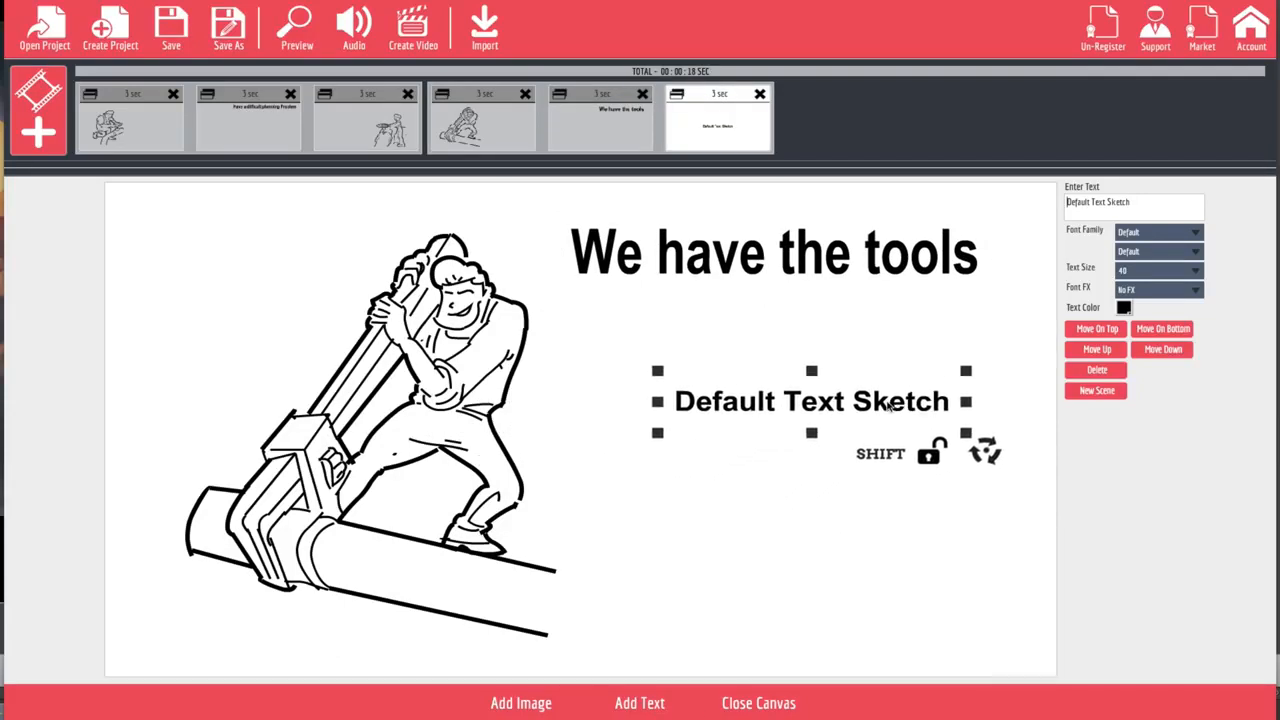
{"action": "triple_click", "coordinate": [1165, 212]}
{"action": "type", "text": "And E"}
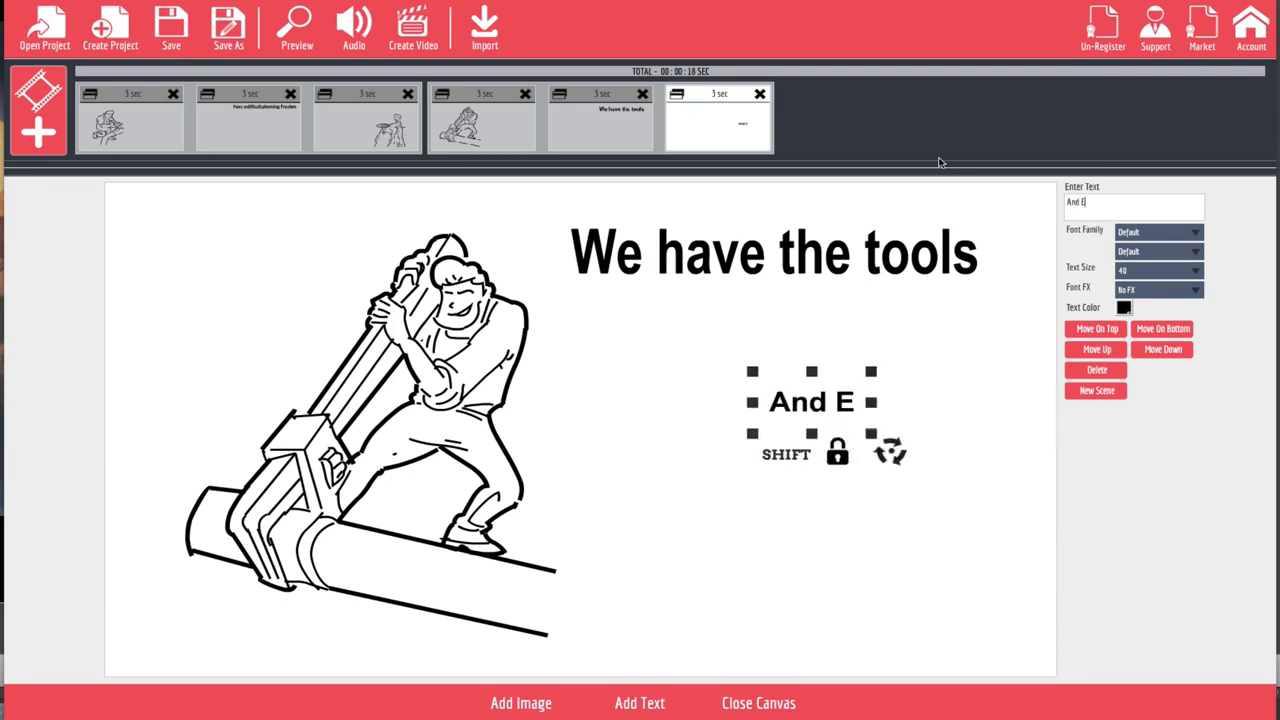
{"action": "type", "text": "xperi"}
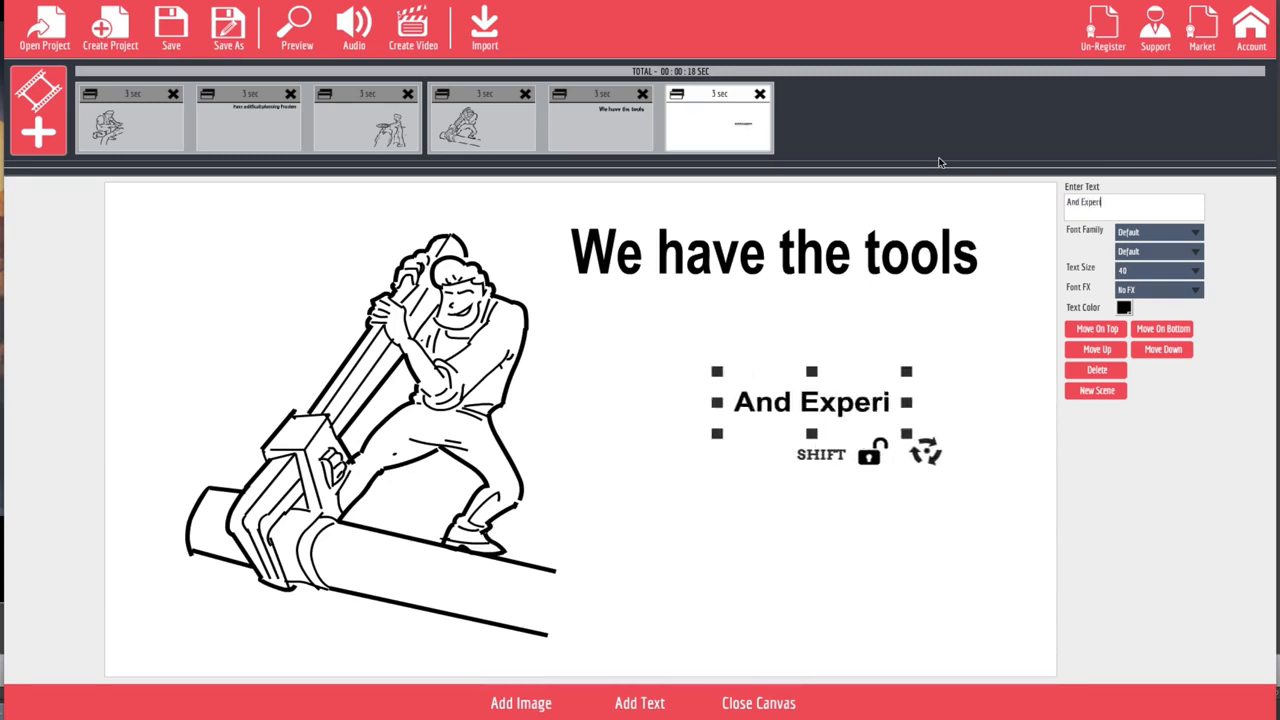
{"action": "type", "text": "ence"}
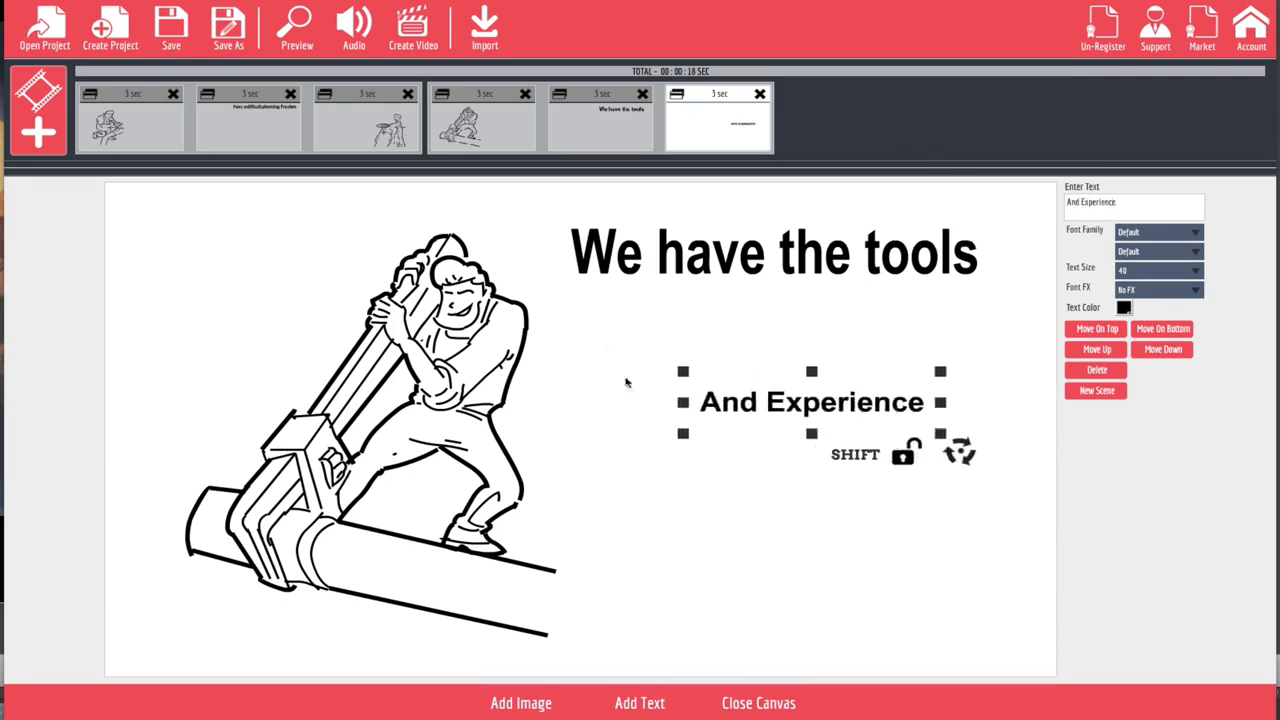
{"action": "left_click_drag", "start_coordinate": [683, 375], "coordinate": [600, 303]}
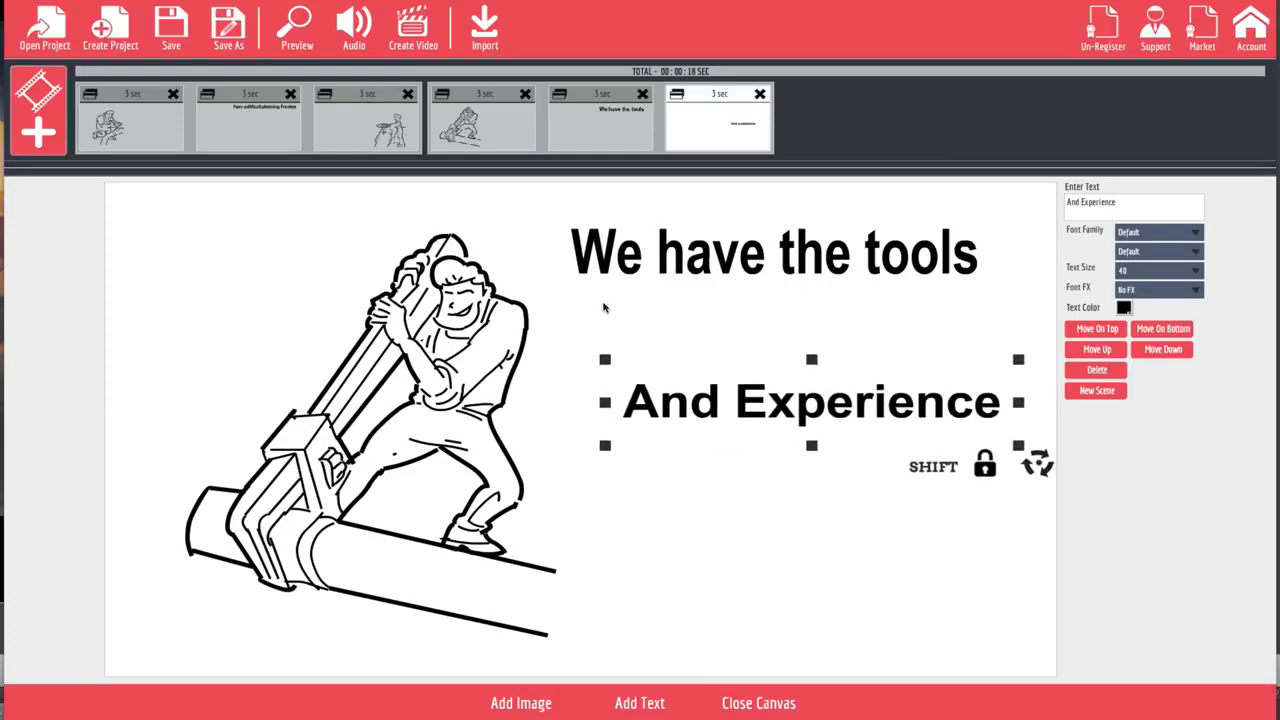
{"action": "left_click_drag", "start_coordinate": [607, 403], "coordinate": [612, 345]}
{"action": "left_click_drag", "start_coordinate": [772, 400], "coordinate": [804, 375]}
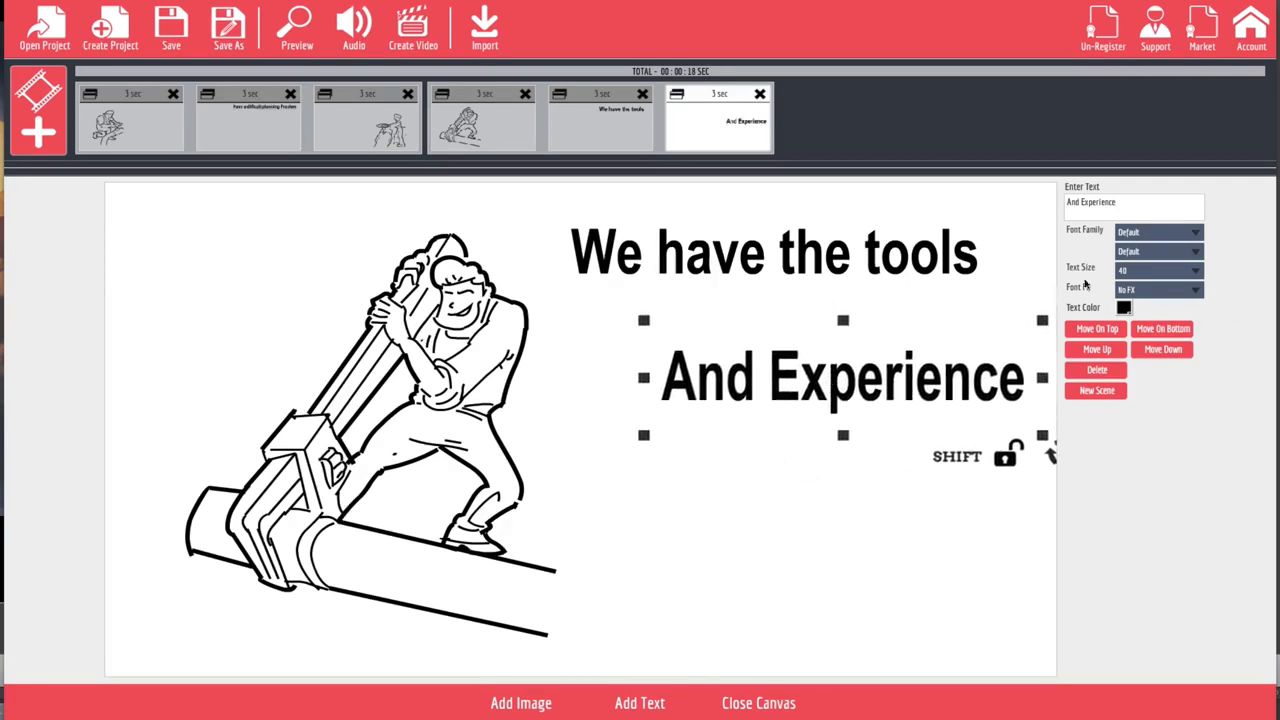
Add the text "To Do The Job RIGHT!" below "And Experience", enlarging and stretching it to match the other lines.
{"action": "left_click", "coordinate": [629, 705]}
{"action": "left_click_drag", "start_coordinate": [842, 514], "coordinate": [852, 505]}
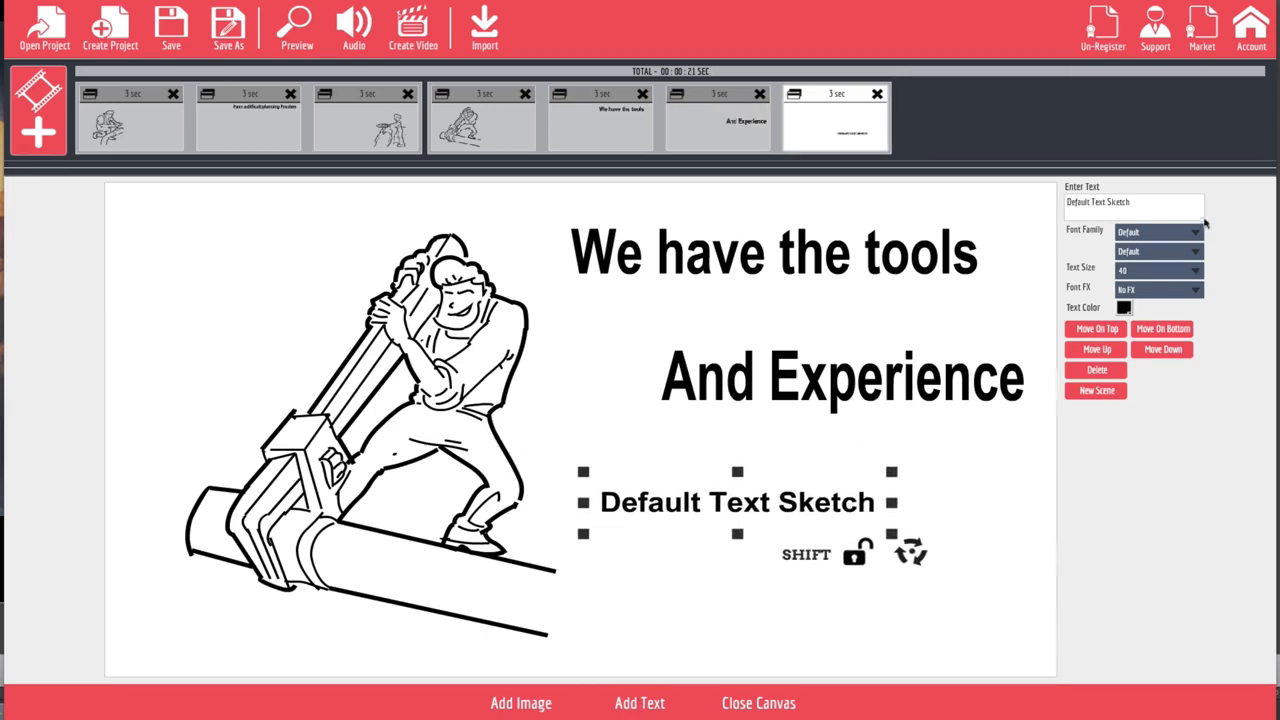
{"action": "triple_click", "coordinate": [1156, 198]}
{"action": "type", "text": "T"}
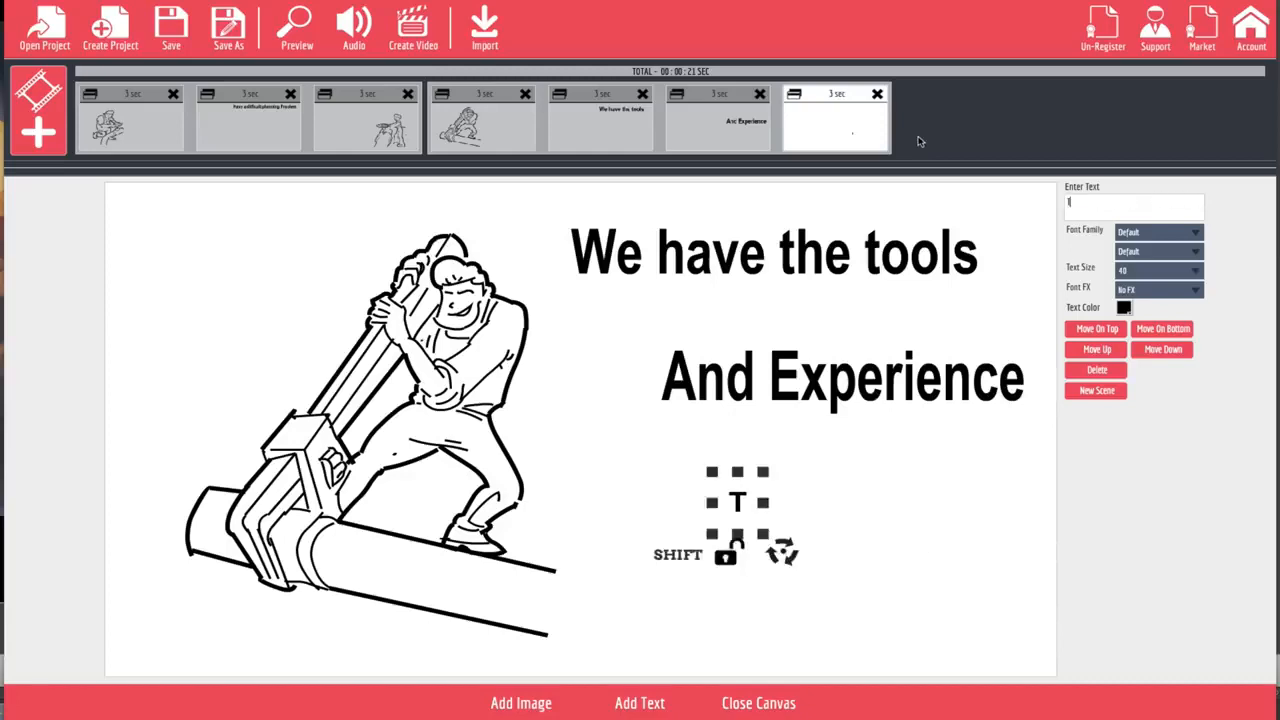
{"action": "type", "text": "o do"}
{"action": "key", "text": "BackSpace"}
{"action": "key", "text": "BackSpace"}
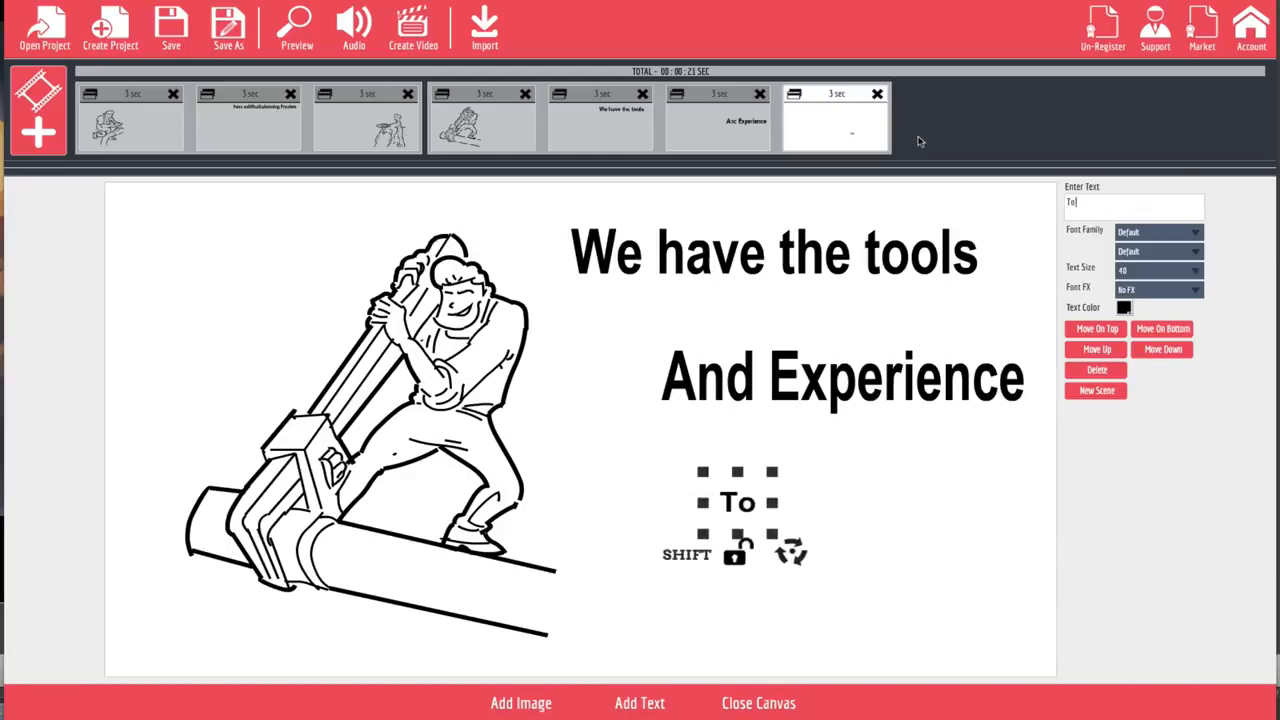
{"action": "type", "text": "Do The Jo"}
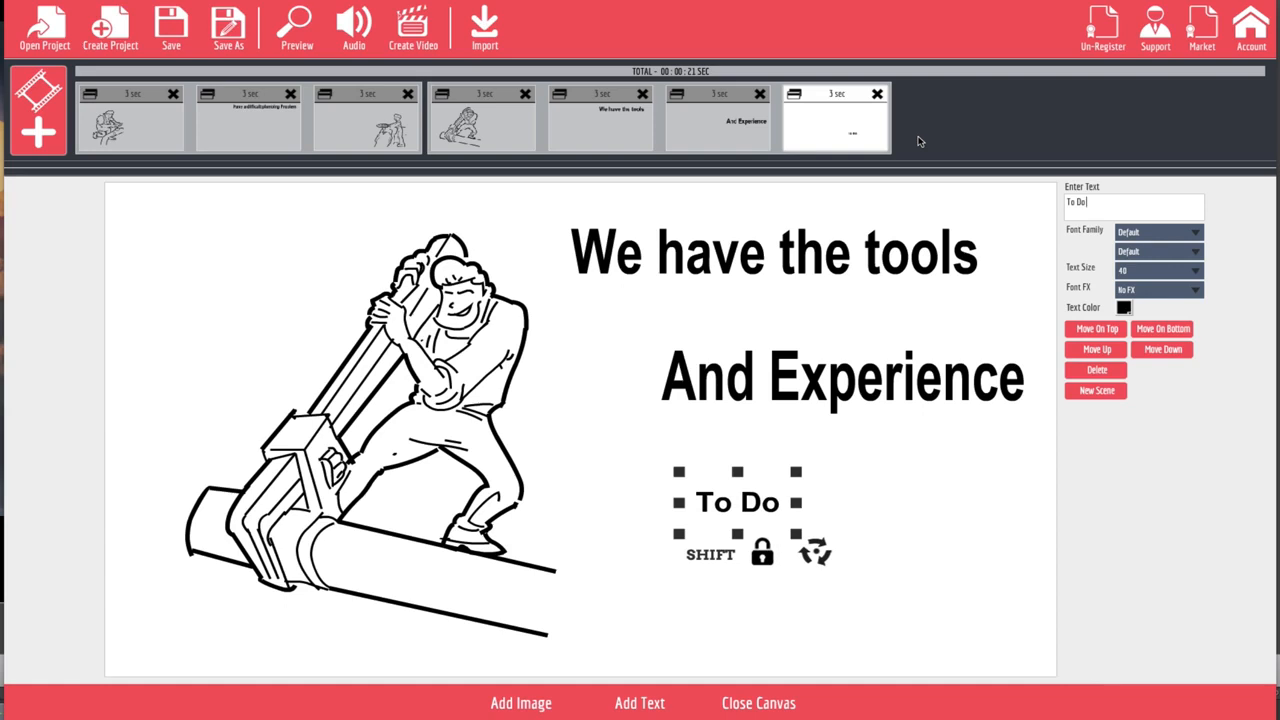
{"action": "type", "text": "b"}
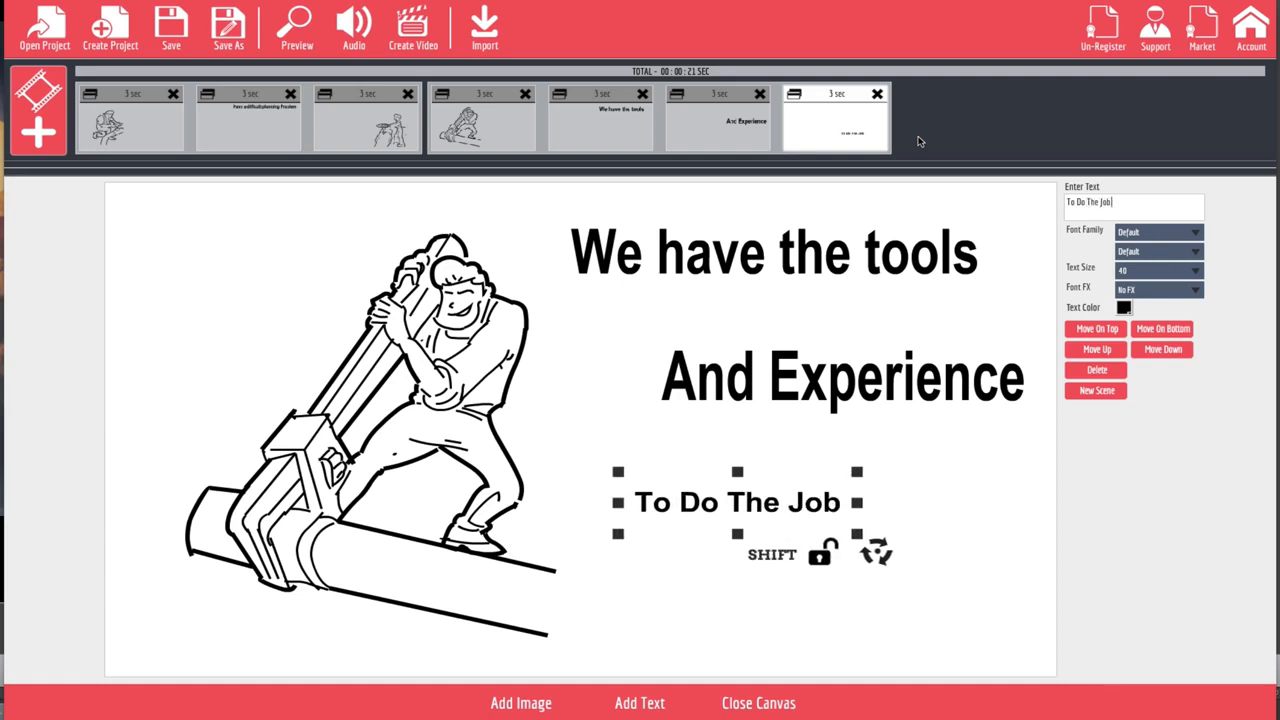
{"action": "type", "text": " RIGHT!"}
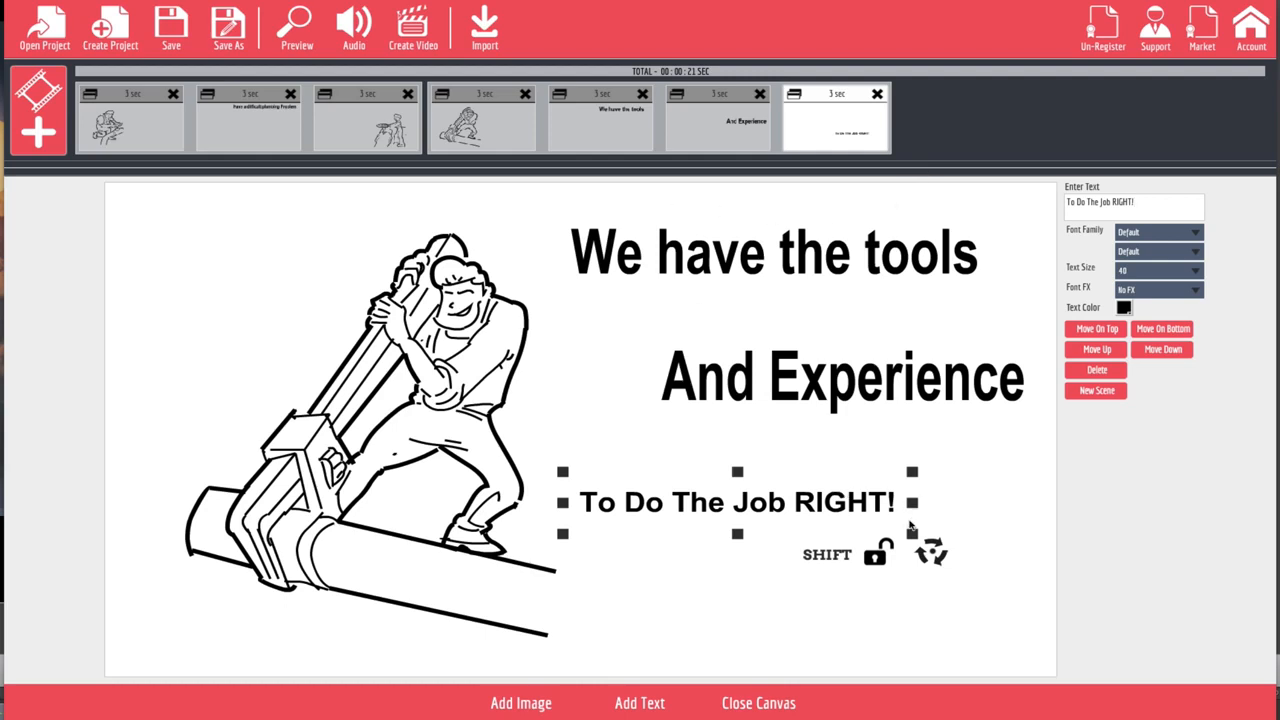
{"action": "left_click_drag", "start_coordinate": [912, 536], "coordinate": [963, 567]}
{"action": "left_click_drag", "start_coordinate": [883, 529], "coordinate": [956, 527]}
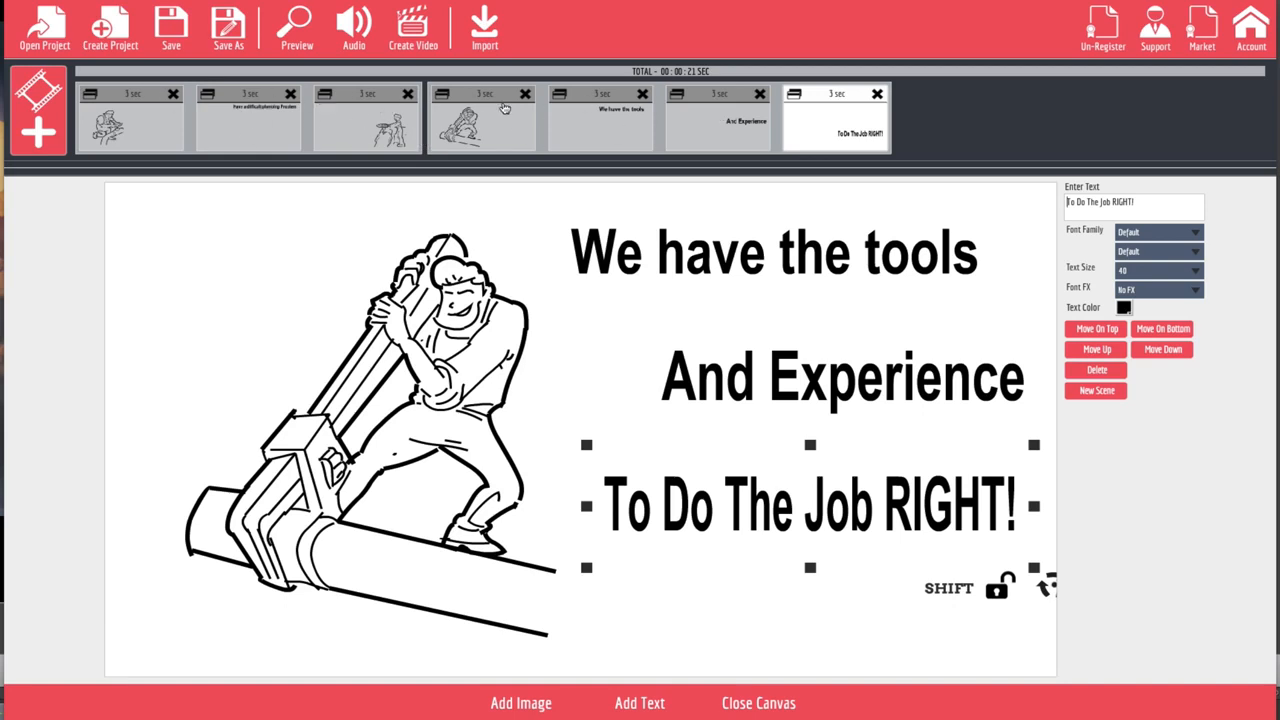
Preview the whole project and close the canvas to return to the scene settings.
{"action": "left_click", "coordinate": [300, 30]}
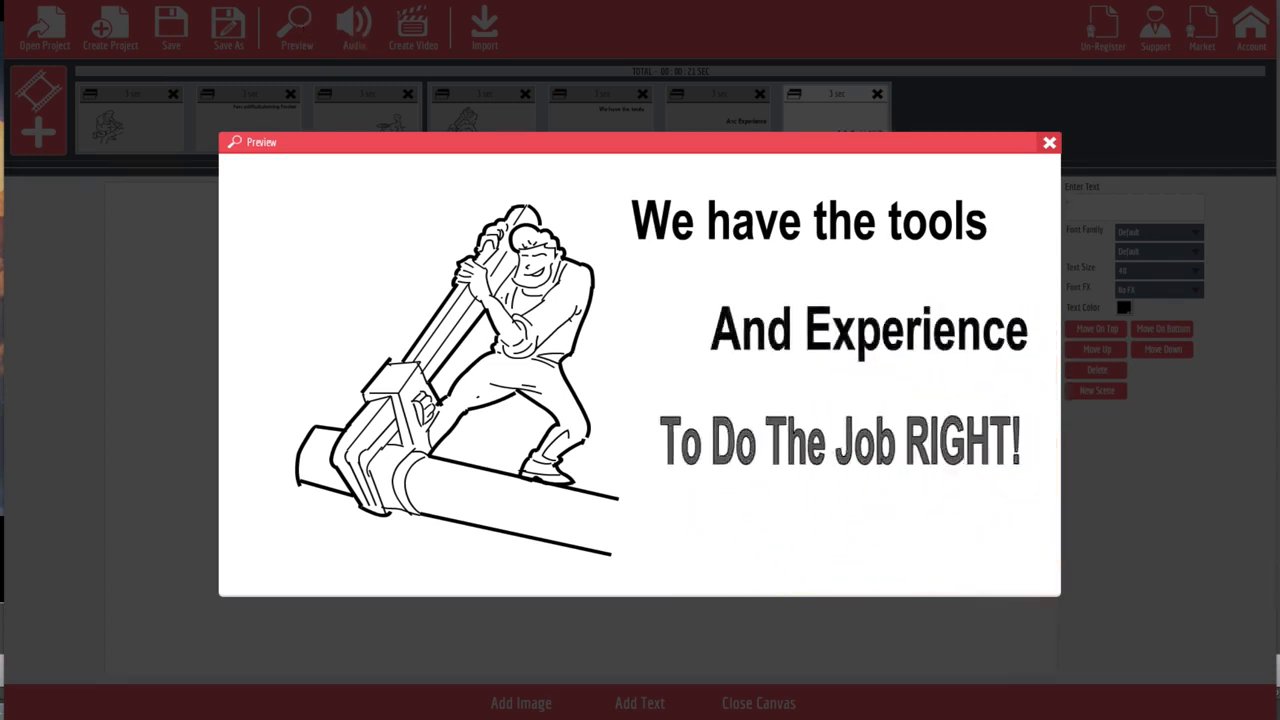
{"action": "left_click", "coordinate": [1049, 144]}
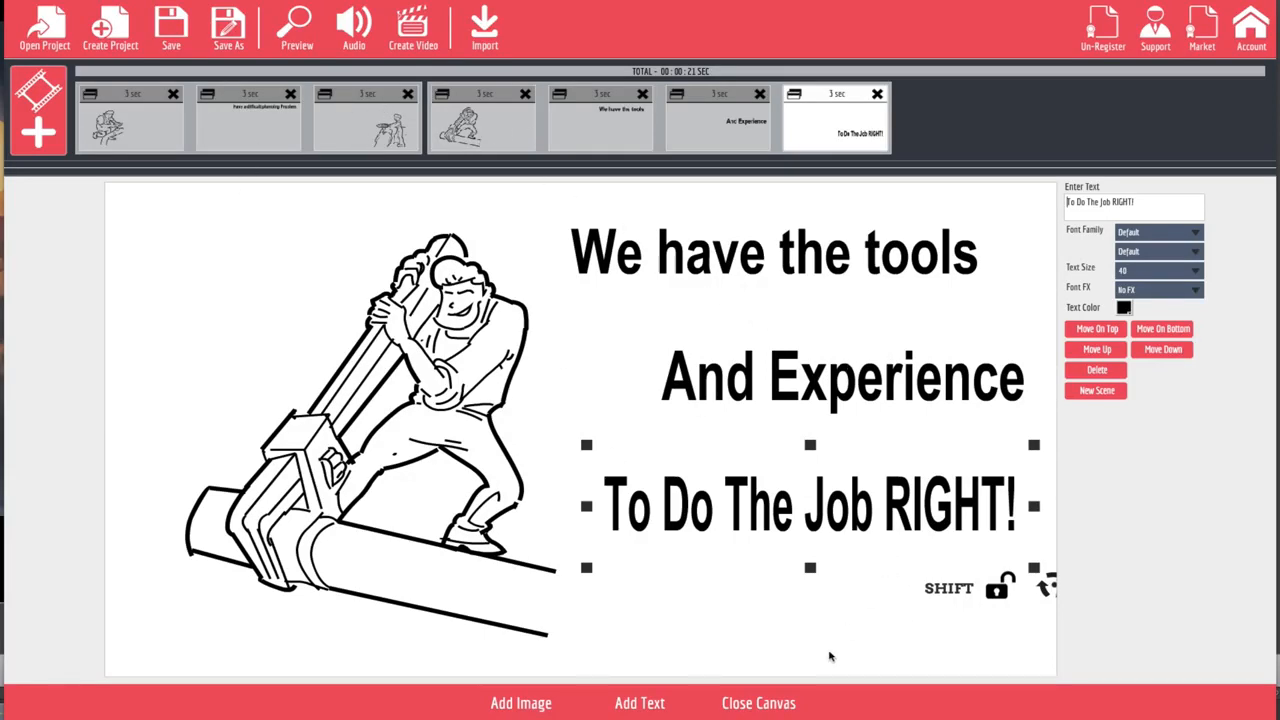
{"action": "left_click", "coordinate": [759, 703]}
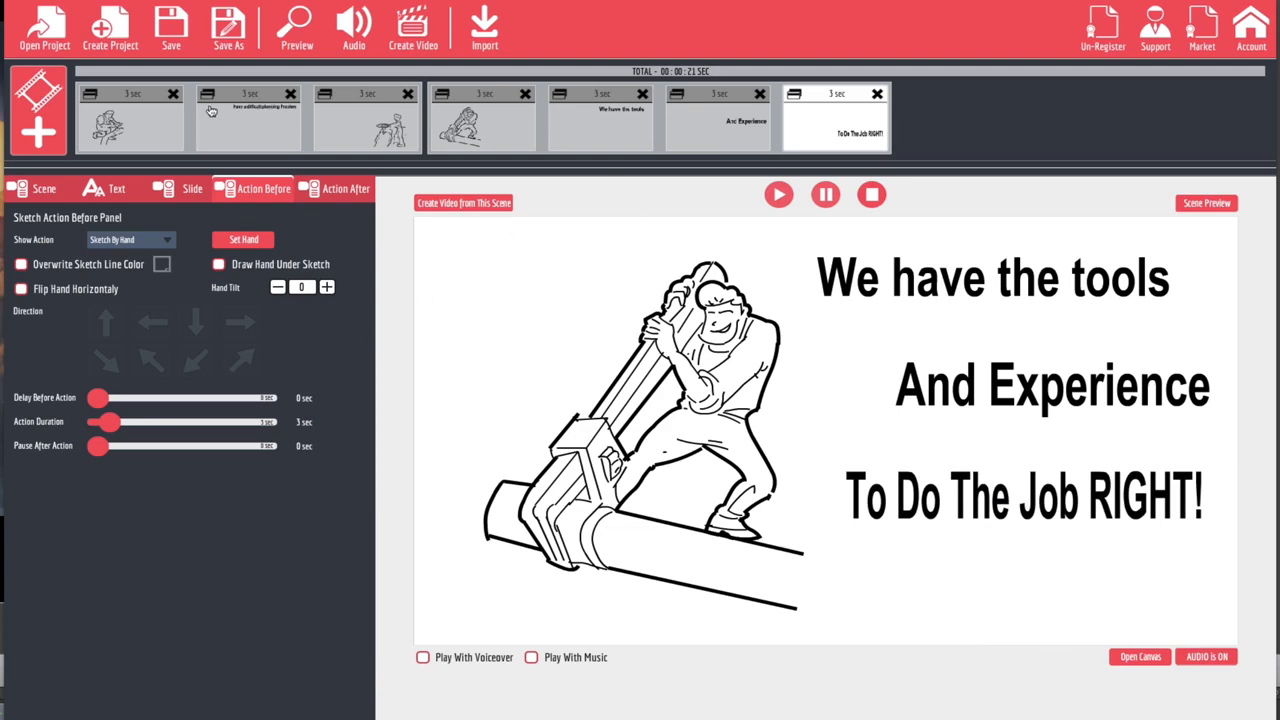
{"action": "left_click", "coordinate": [42, 112]}
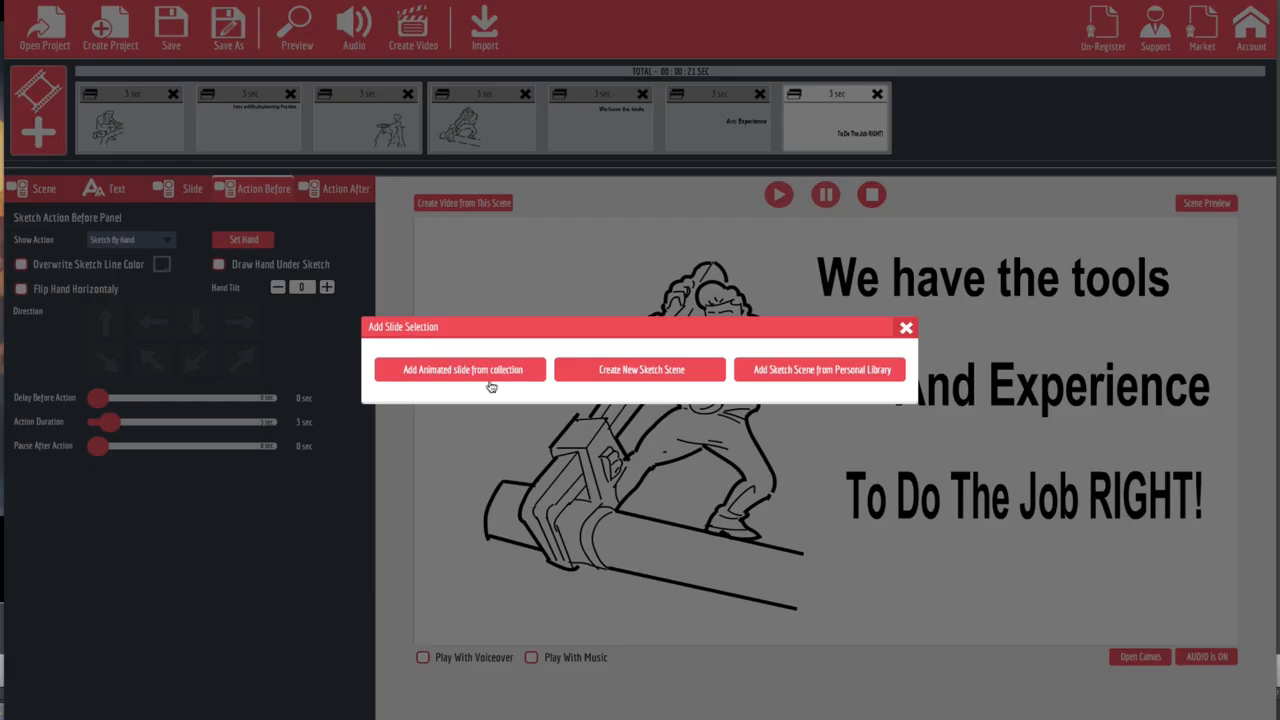
{"action": "left_click", "coordinate": [907, 329]}
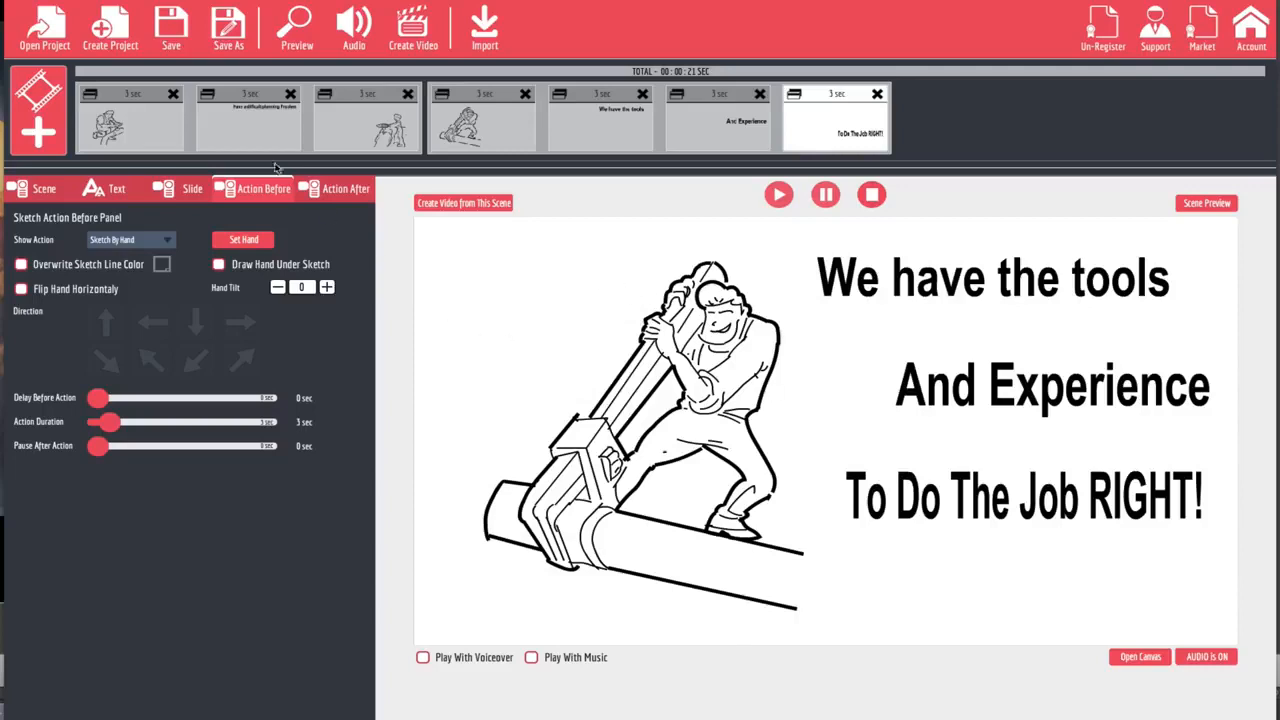
Extend the first plumber slide to 4 sec by adding a delay before its action.
{"action": "left_click", "coordinate": [177, 132]}
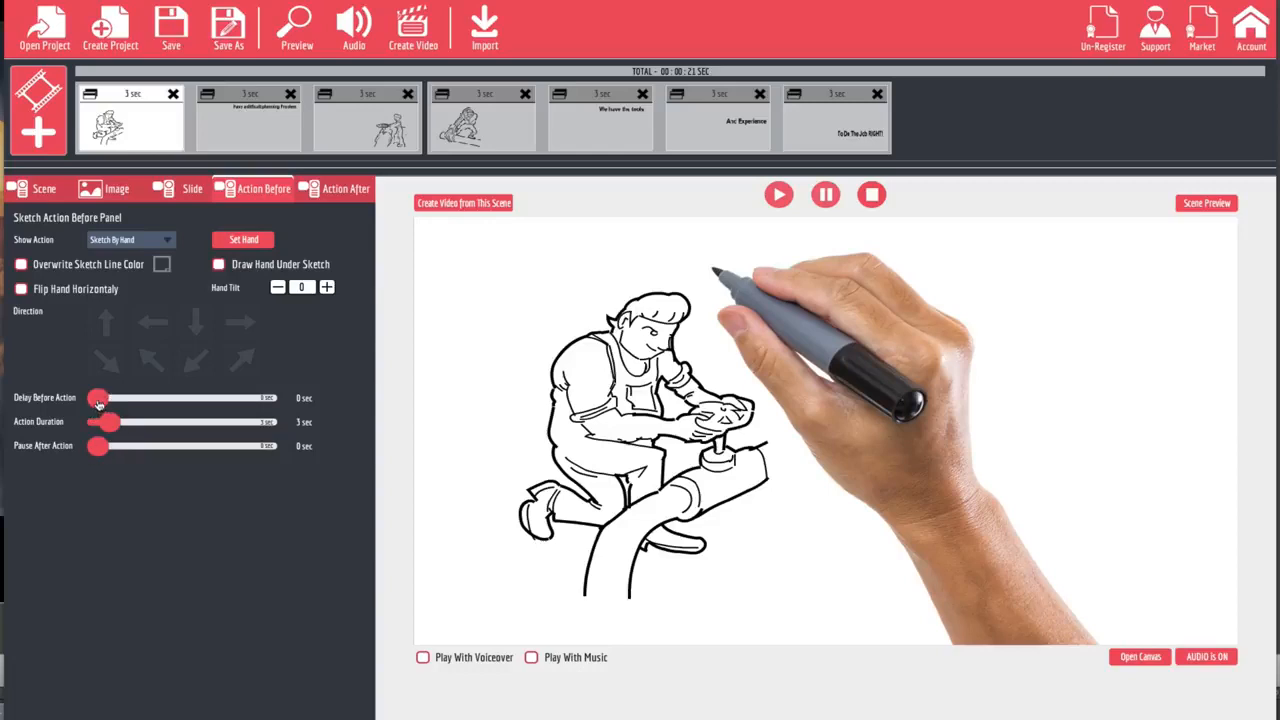
{"action": "left_click_drag", "start_coordinate": [98, 401], "coordinate": [110, 402]}
Set the show action of the "Have a difficult plumbing Problem" text to Fade In and preview the project.
{"action": "left_click", "coordinate": [241, 135]}
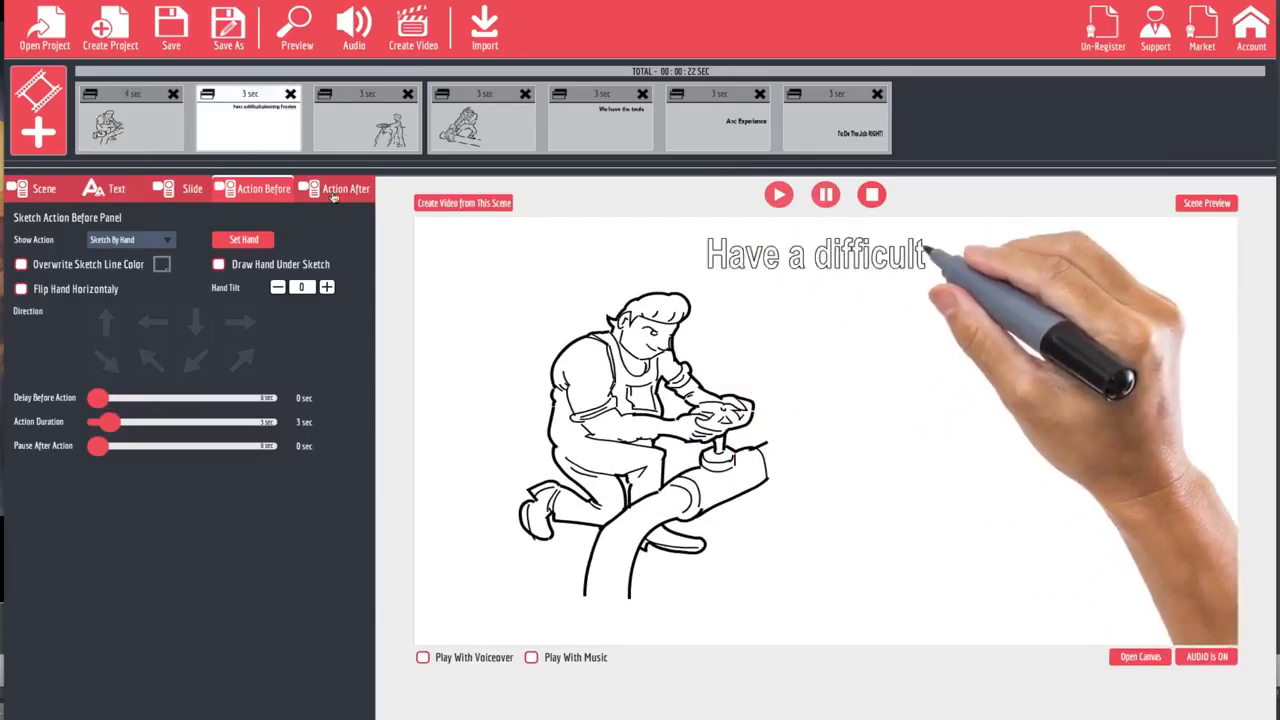
{"action": "left_click", "coordinate": [130, 240]}
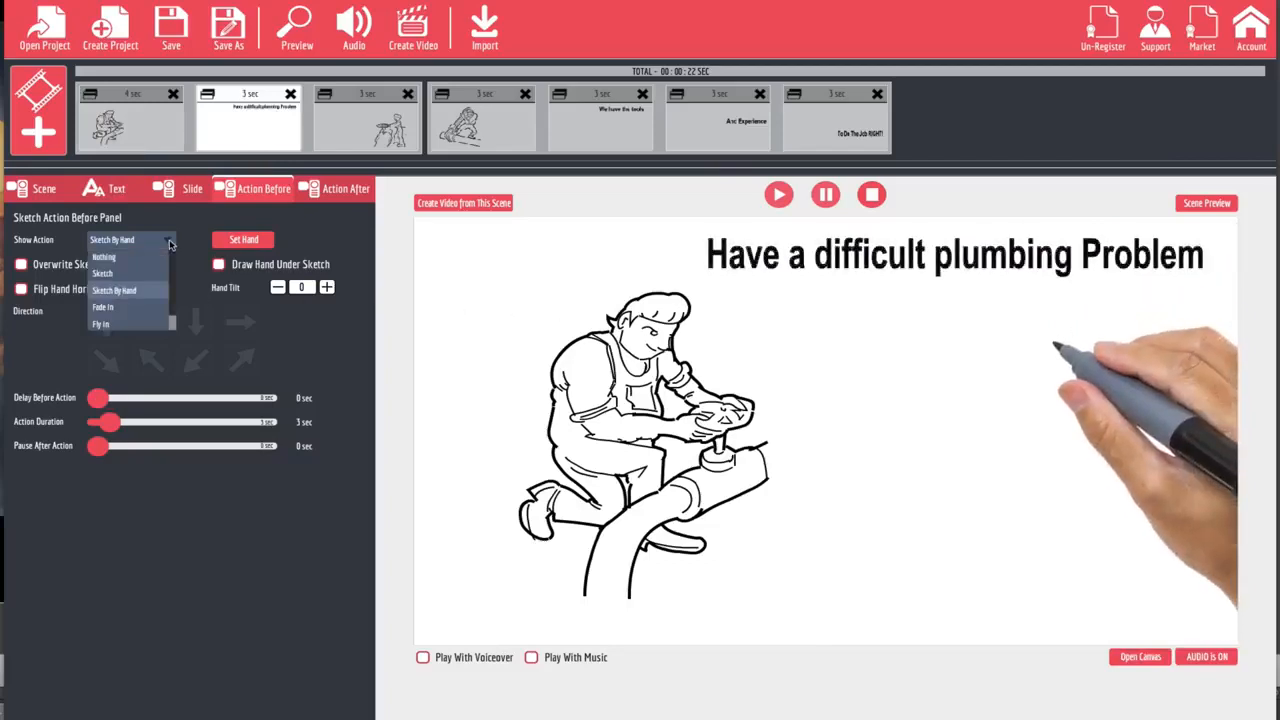
{"action": "left_click", "coordinate": [113, 309]}
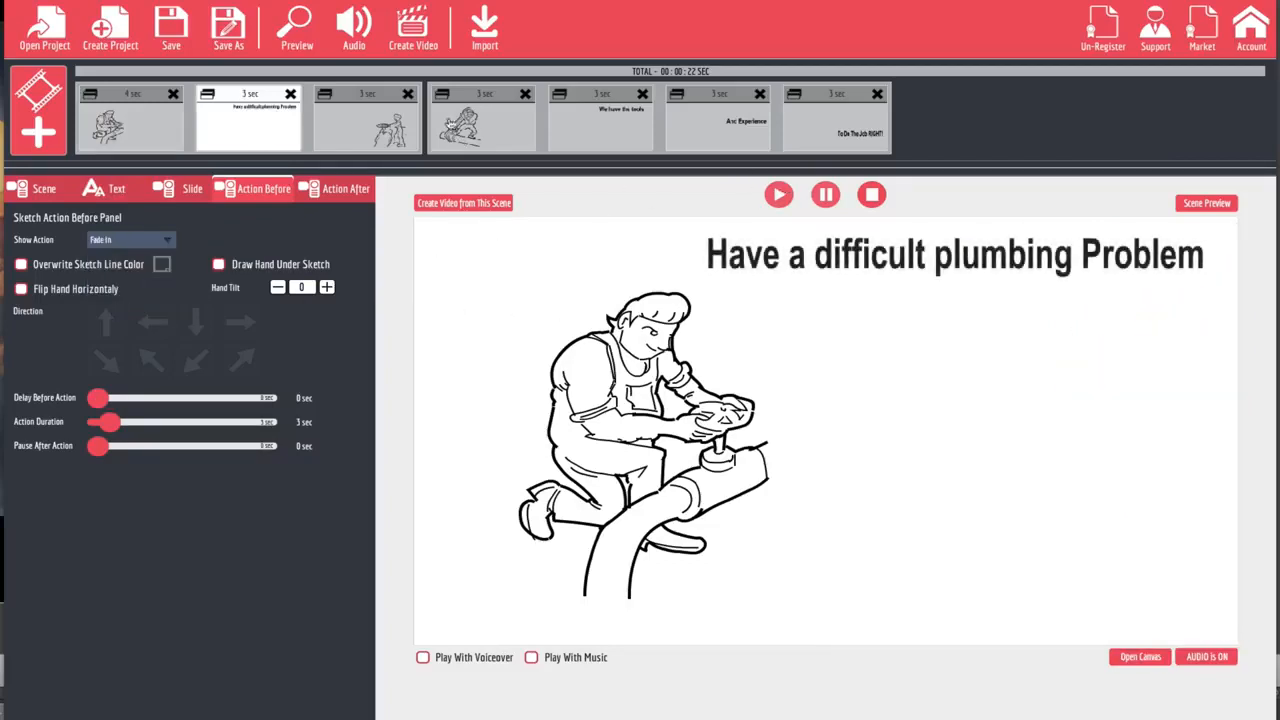
{"action": "left_click", "coordinate": [297, 30]}
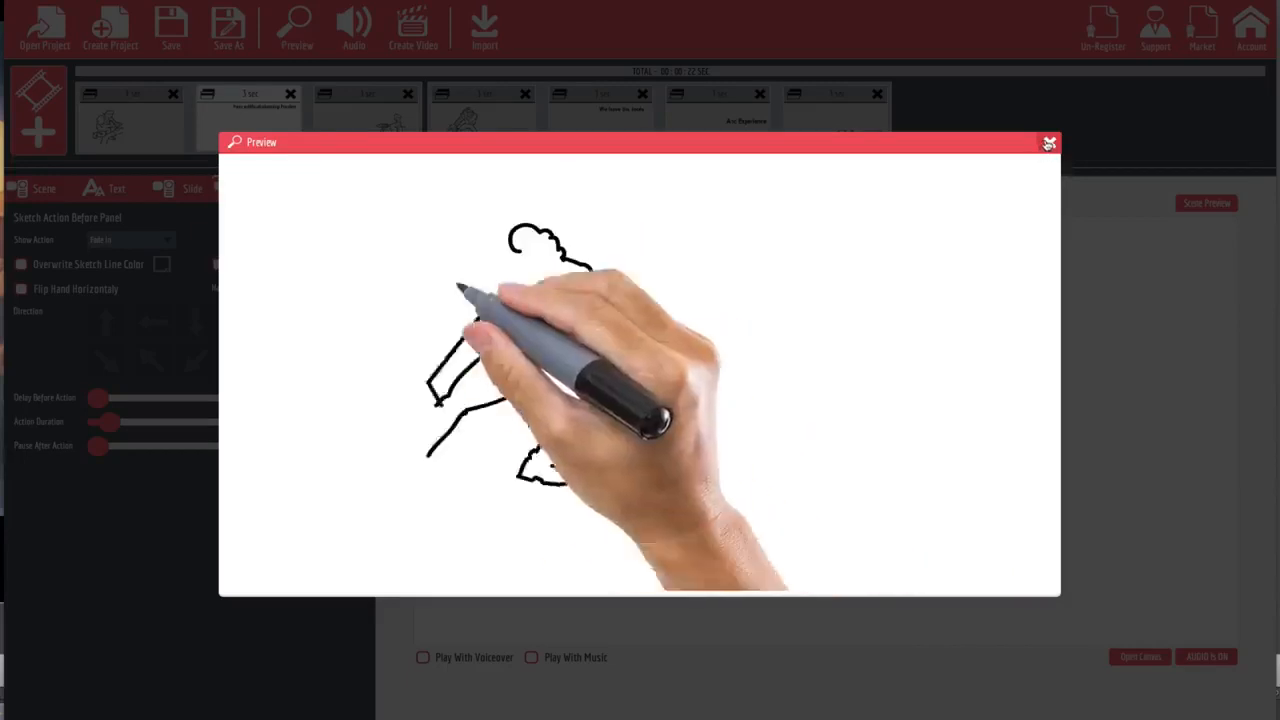
{"action": "left_click", "coordinate": [1049, 142]}
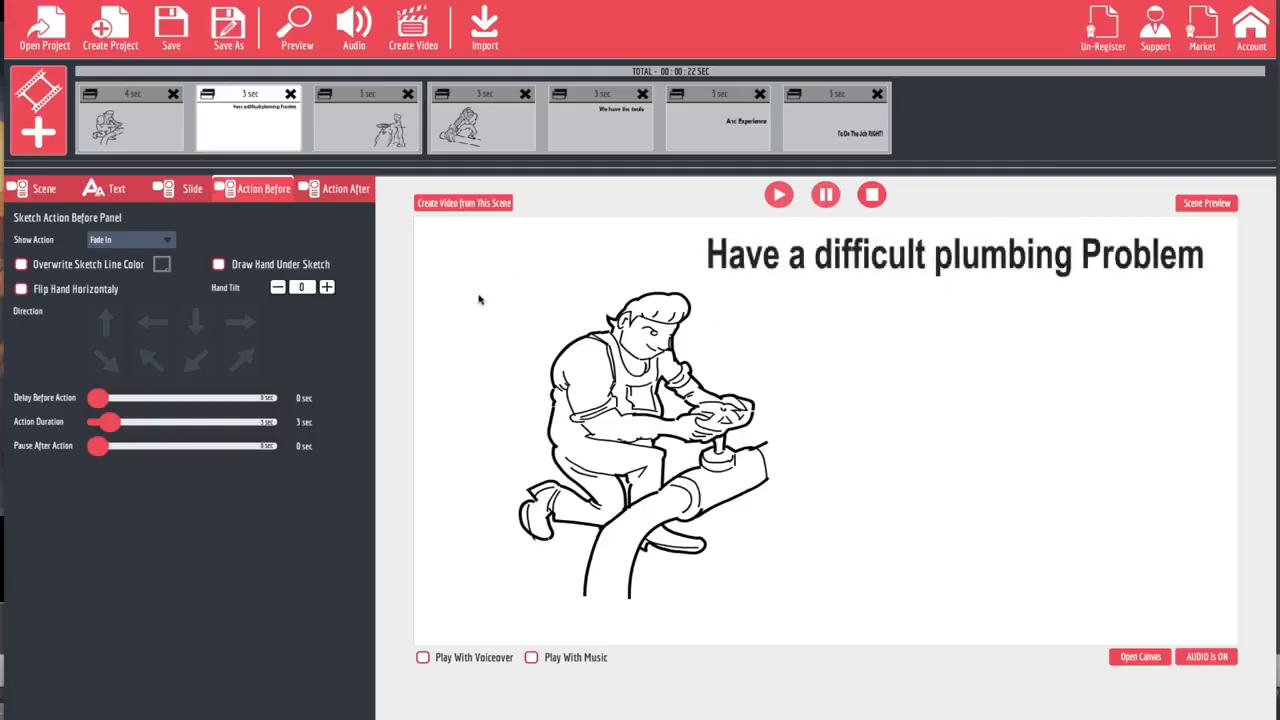
Set the show action of the standing plumber sketch in the first scene to Fly In By Hand.
{"action": "left_click", "coordinate": [372, 133]}
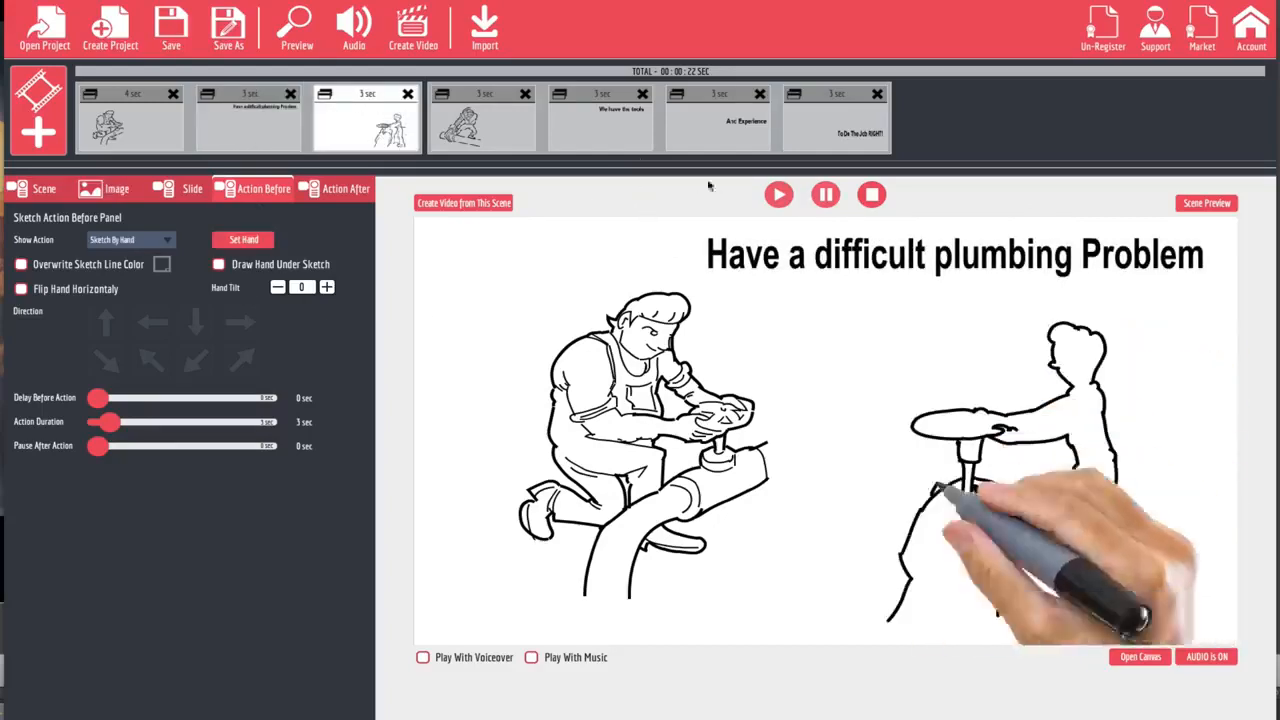
{"action": "left_click", "coordinate": [169, 240]}
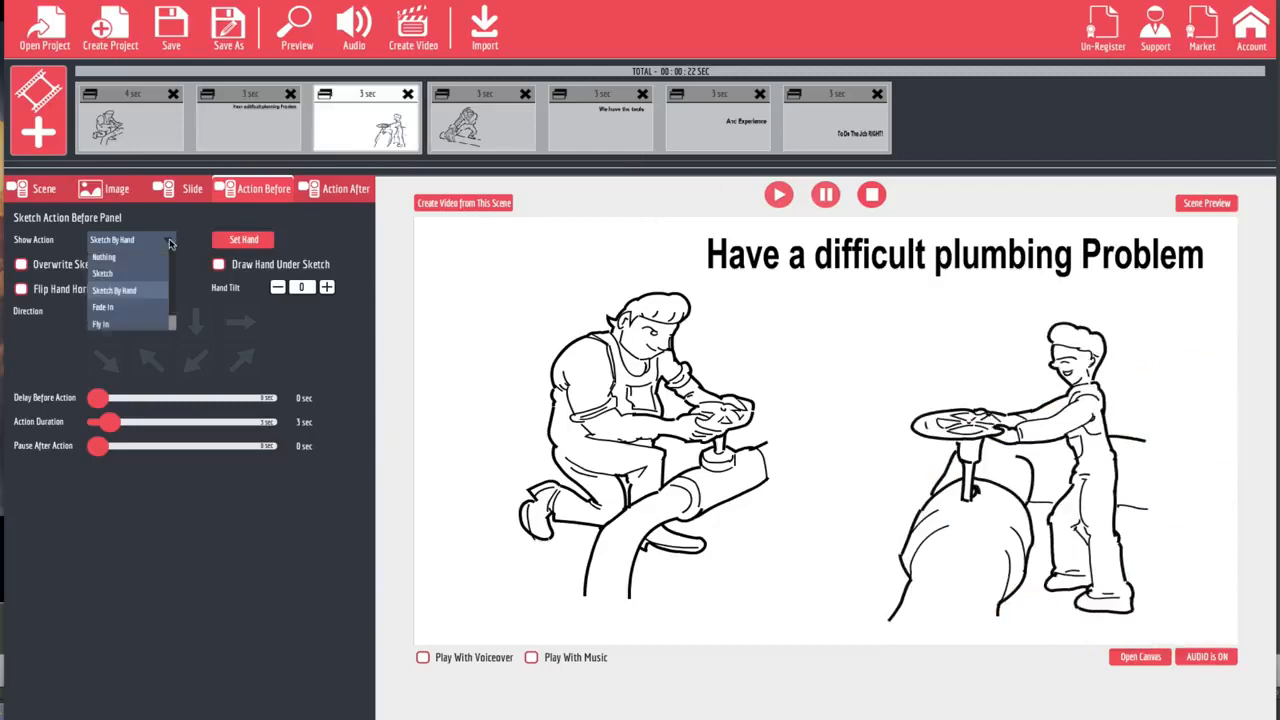
{"action": "scroll", "coordinate": [134, 287], "scroll_direction": "down", "scroll_amount": 1}
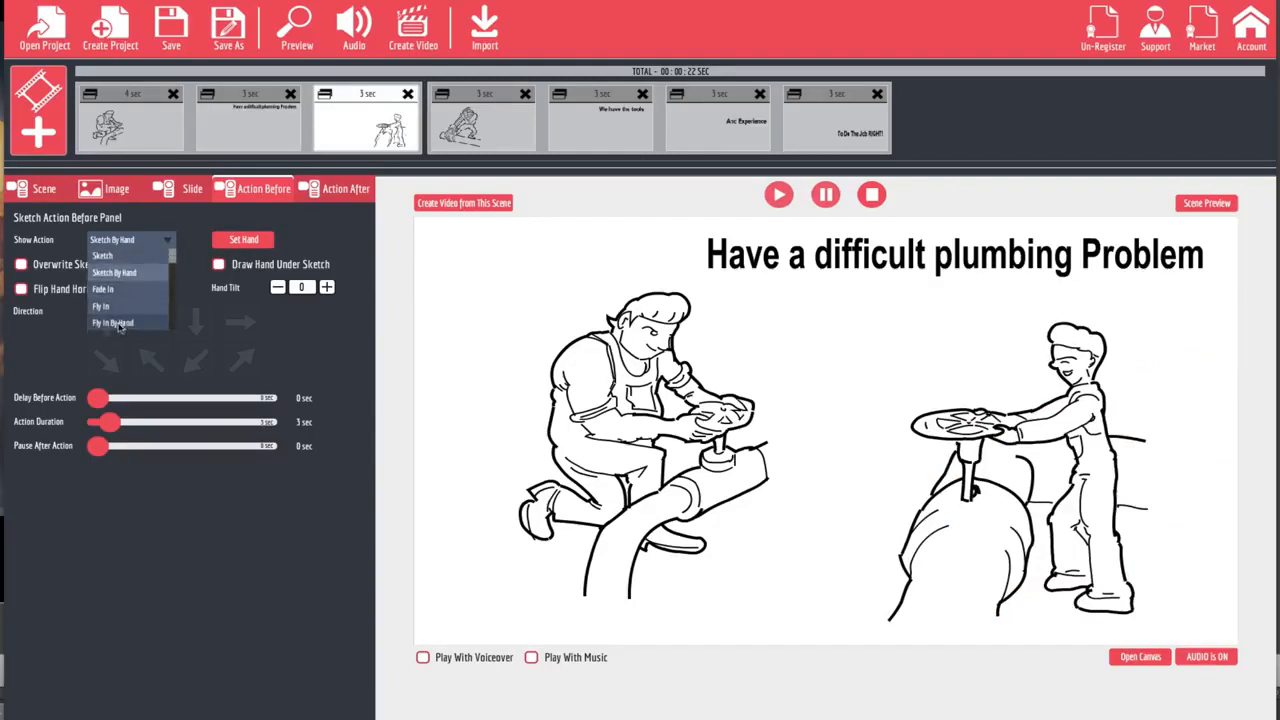
{"action": "left_click", "coordinate": [119, 323]}
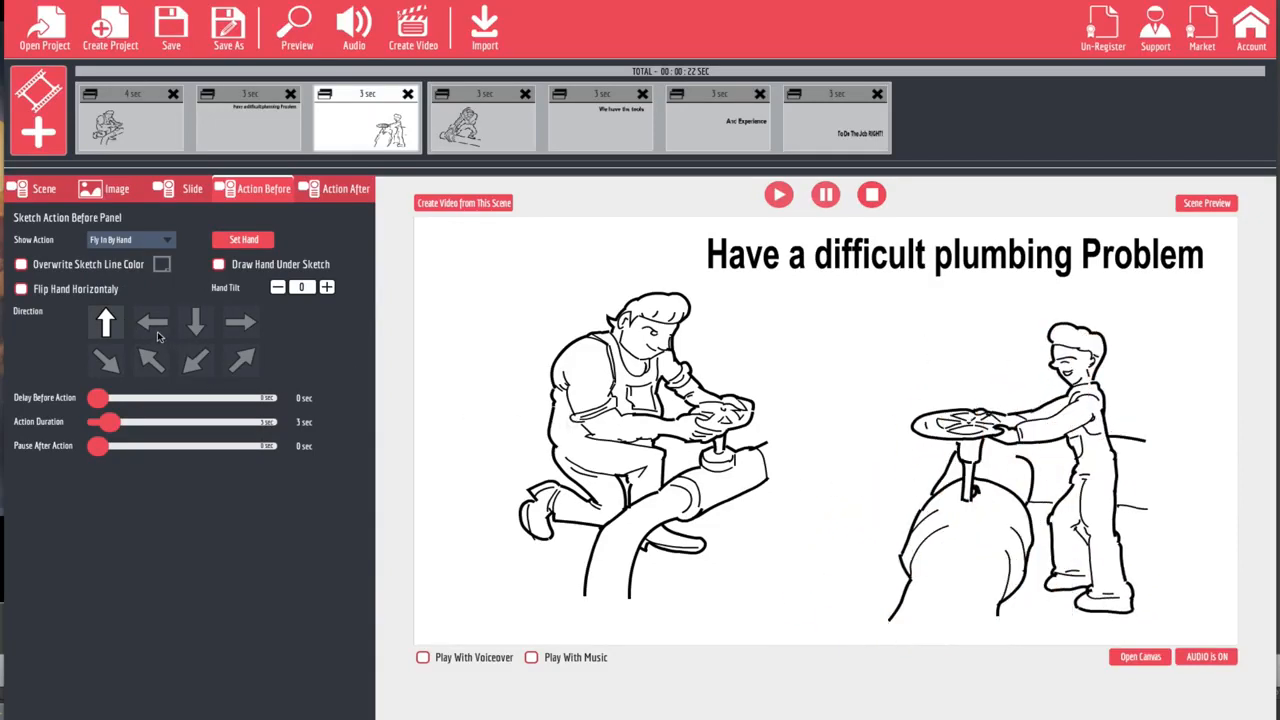
Choose a realistic open hand with spread fingers as the standing plumber sketch's drag hand and preview the project.
{"action": "left_click", "coordinate": [244, 241]}
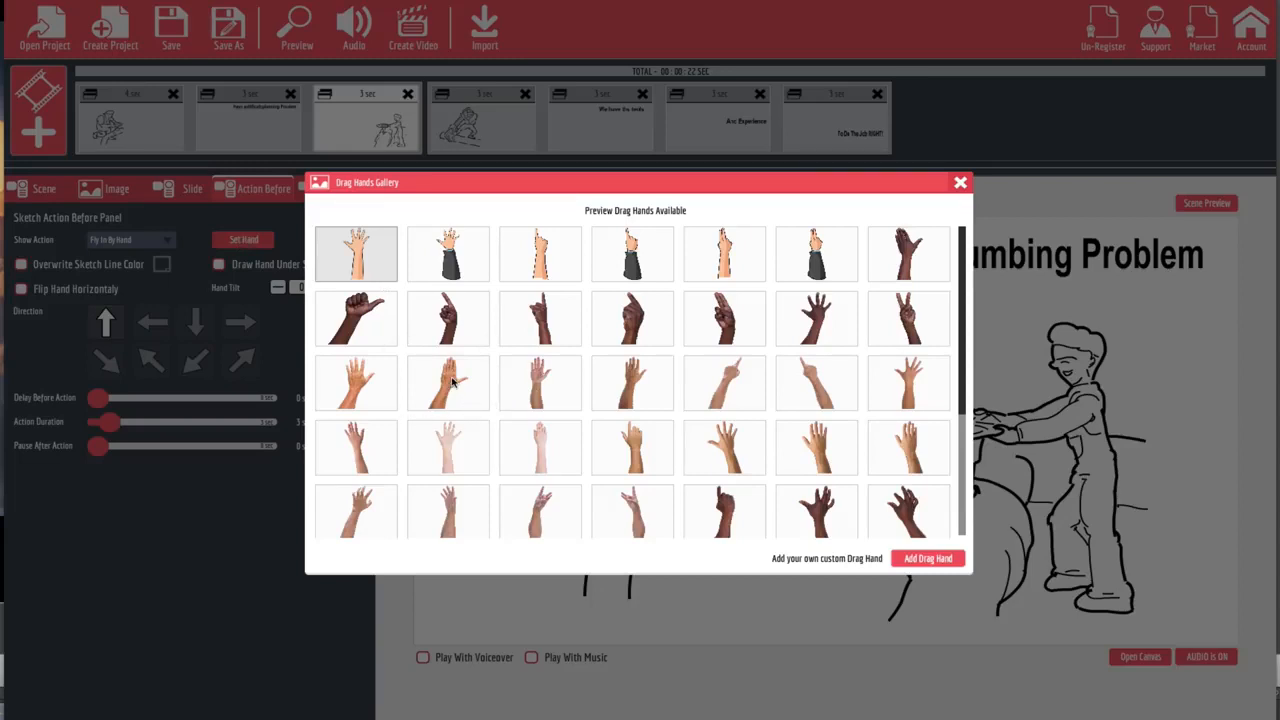
{"action": "left_click", "coordinate": [356, 378]}
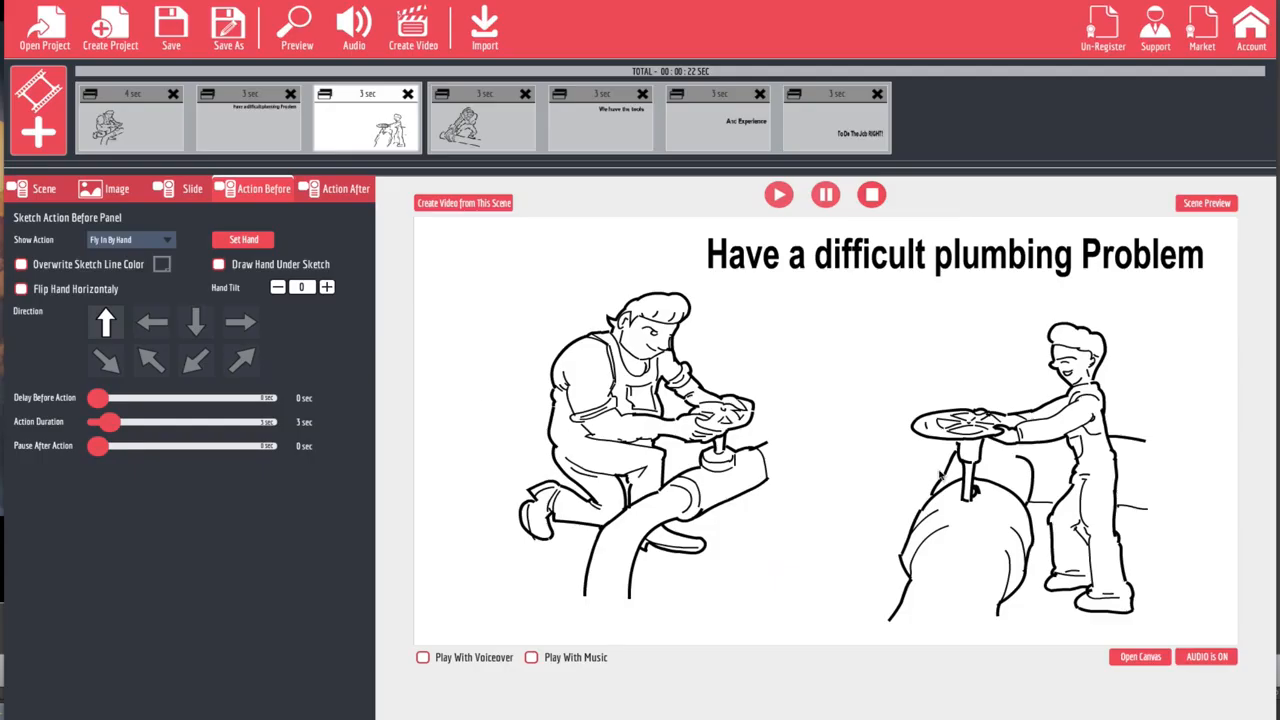
{"action": "left_click", "coordinate": [298, 35]}
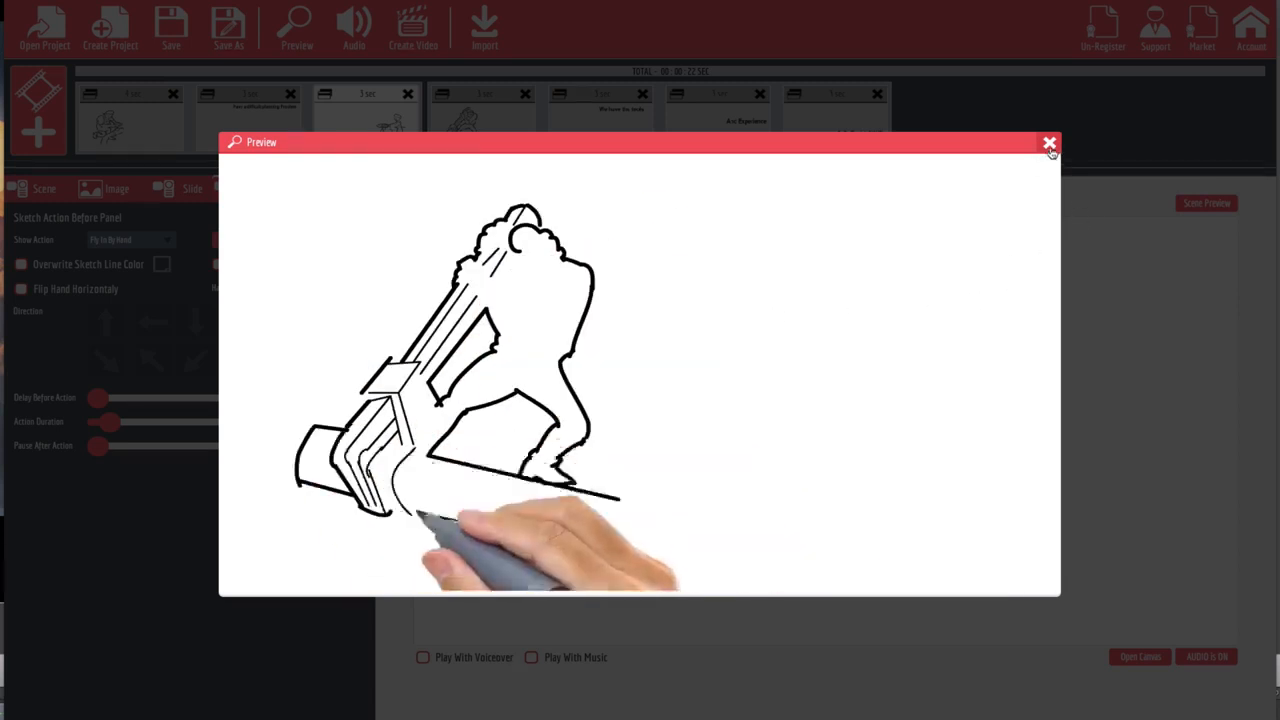
{"action": "left_click", "coordinate": [1049, 142]}
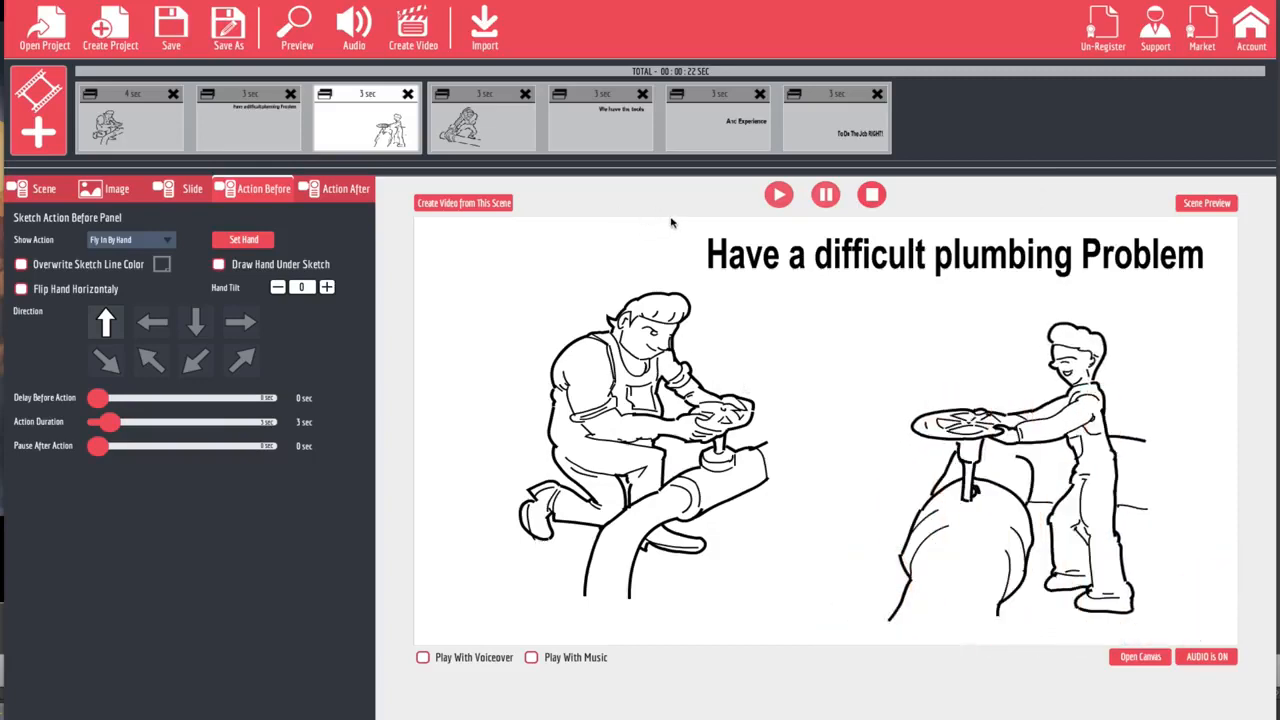
Give the pipe-wrench plumber sketch the front-facing bare-arm marker hand and have the hand drawn under the sketch.
{"action": "left_click", "coordinate": [483, 127]}
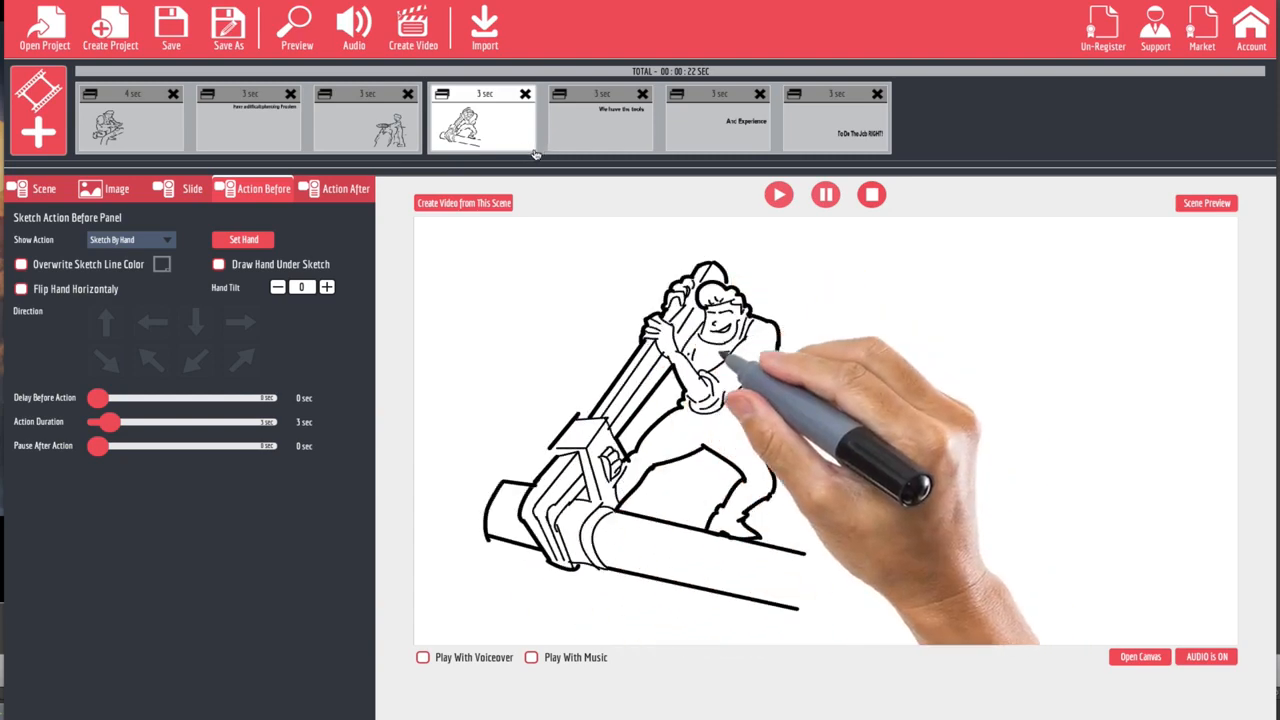
{"action": "left_click", "coordinate": [244, 240]}
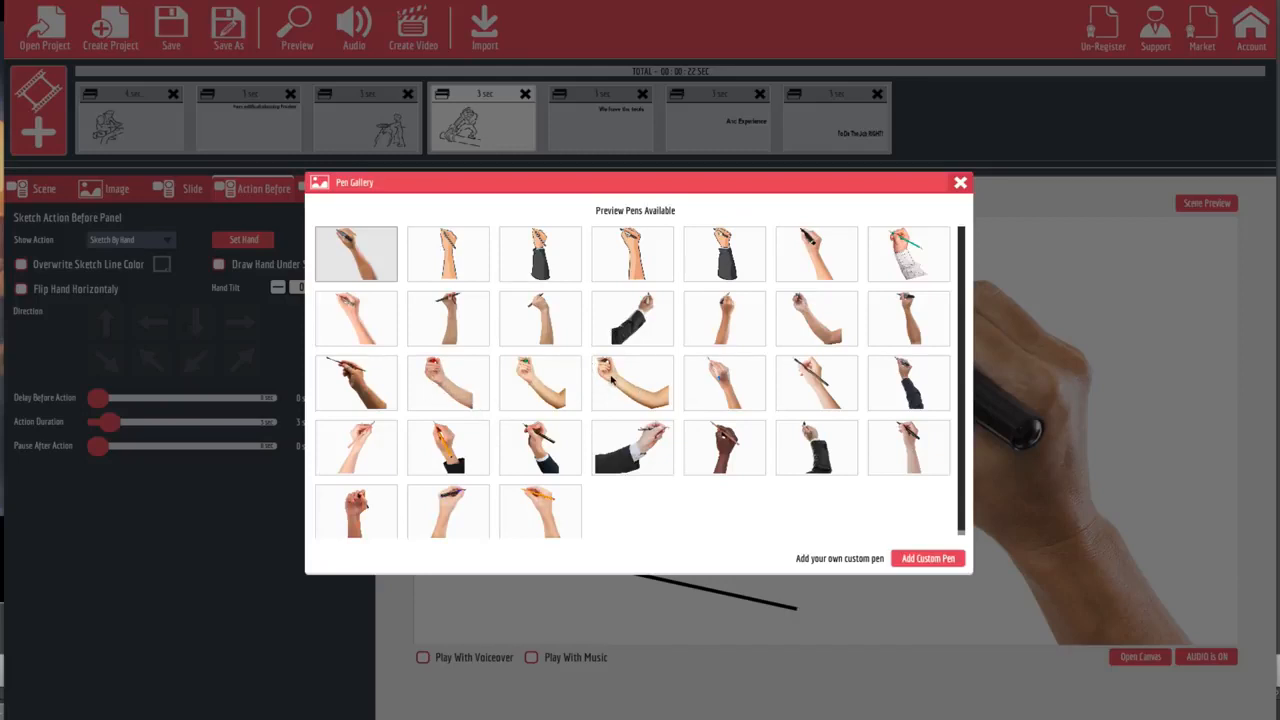
{"action": "left_click", "coordinate": [612, 378]}
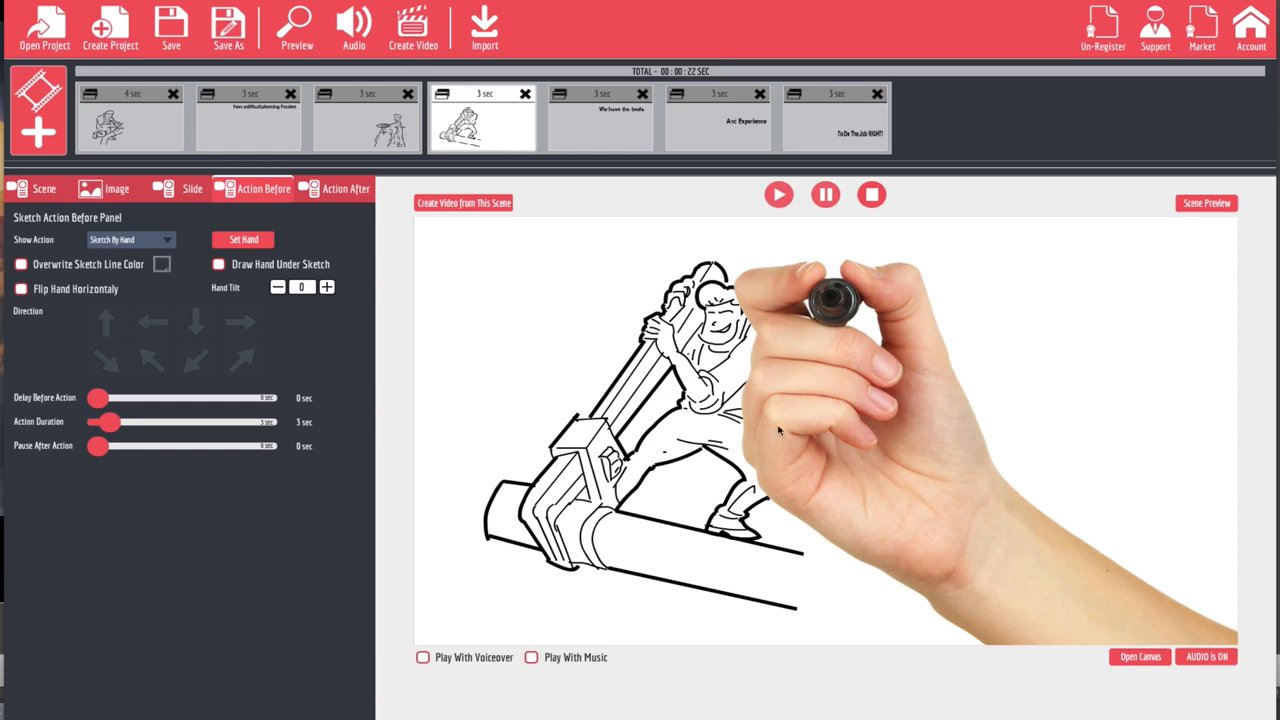
{"action": "left_click", "coordinate": [219, 264]}
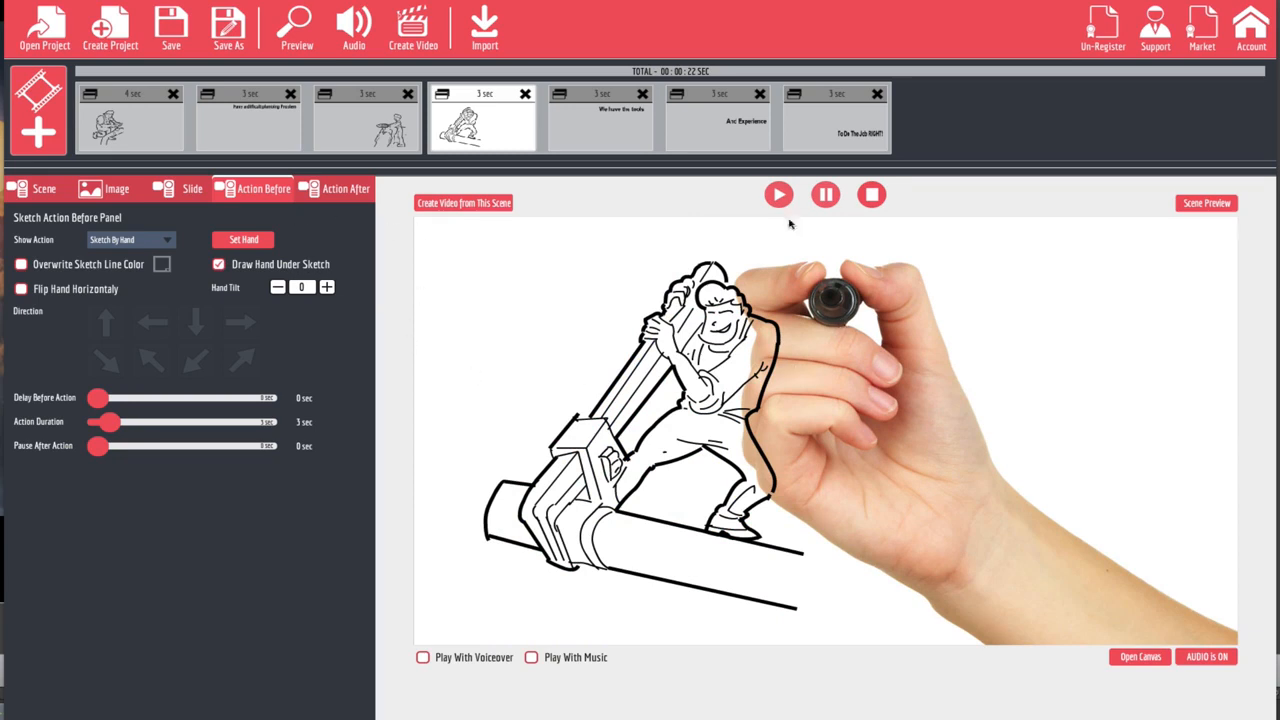
Apply the same marker hand, drawn under the sketch, to "We have the tools", "And Experience" and "To Do The Job RIGHT!".
{"action": "left_click", "coordinate": [595, 144]}
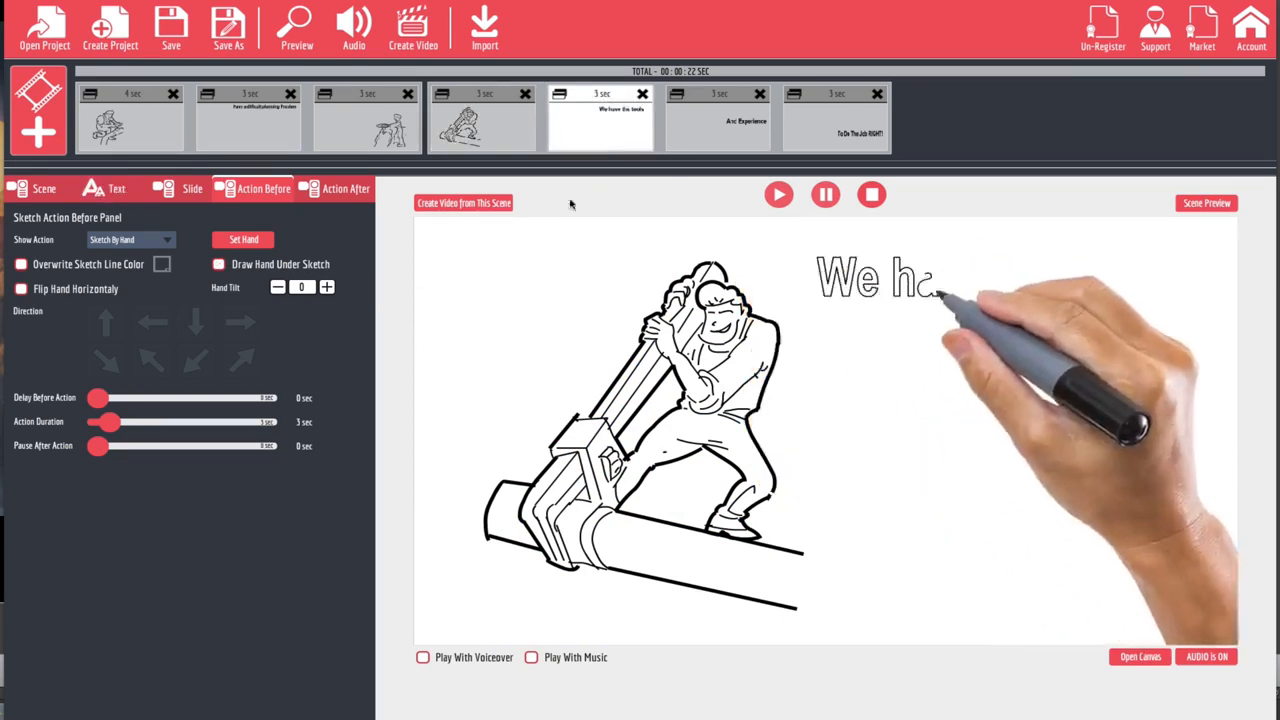
{"action": "left_click", "coordinate": [248, 243]}
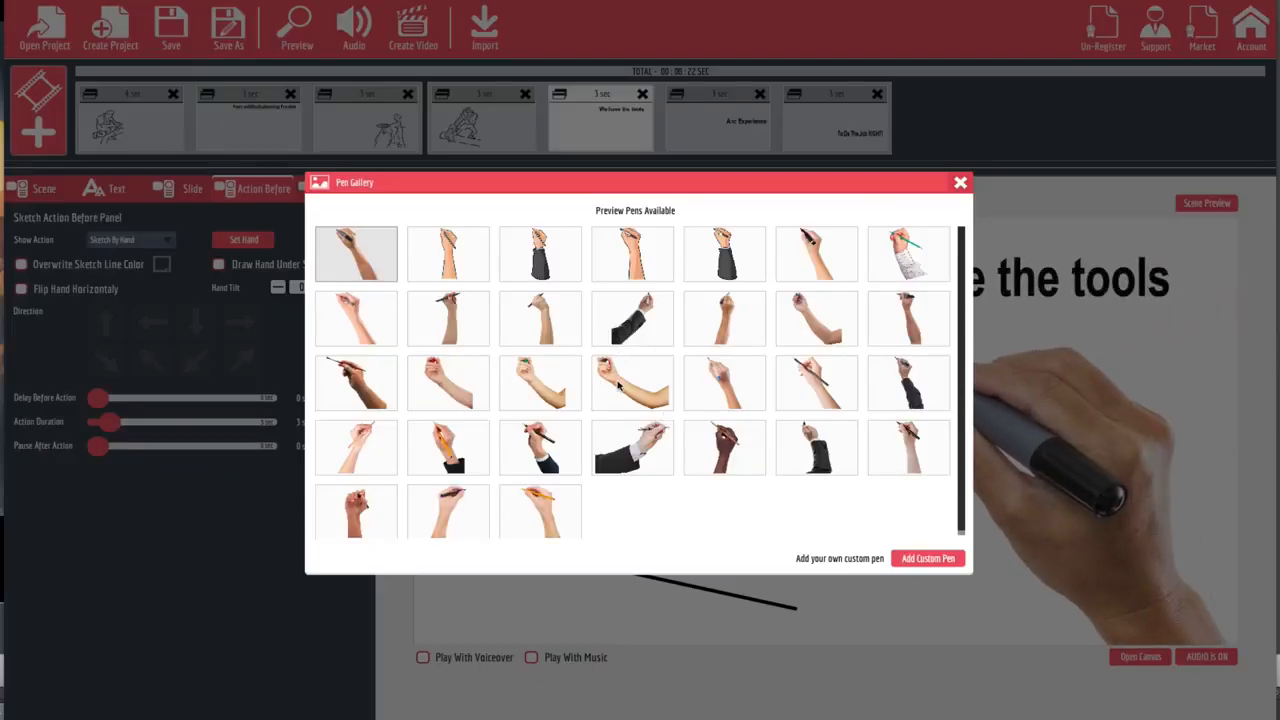
{"action": "left_click", "coordinate": [618, 386]}
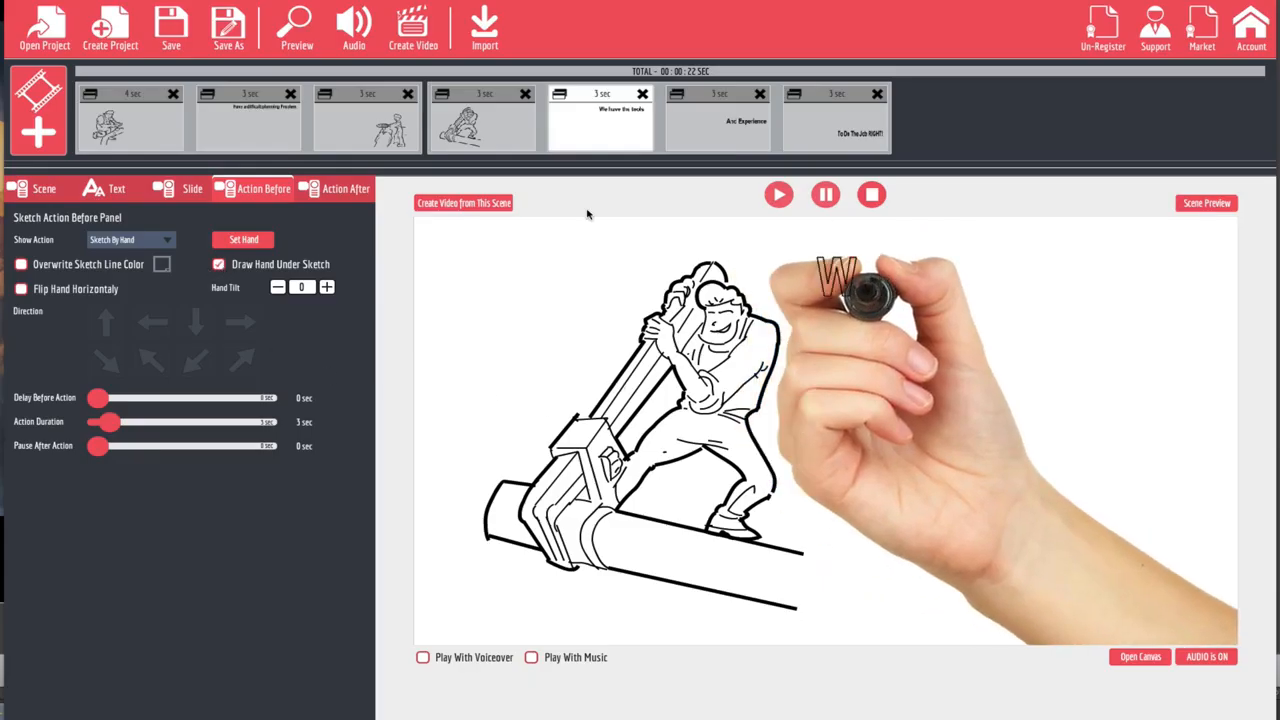
{"action": "left_click", "coordinate": [248, 243]}
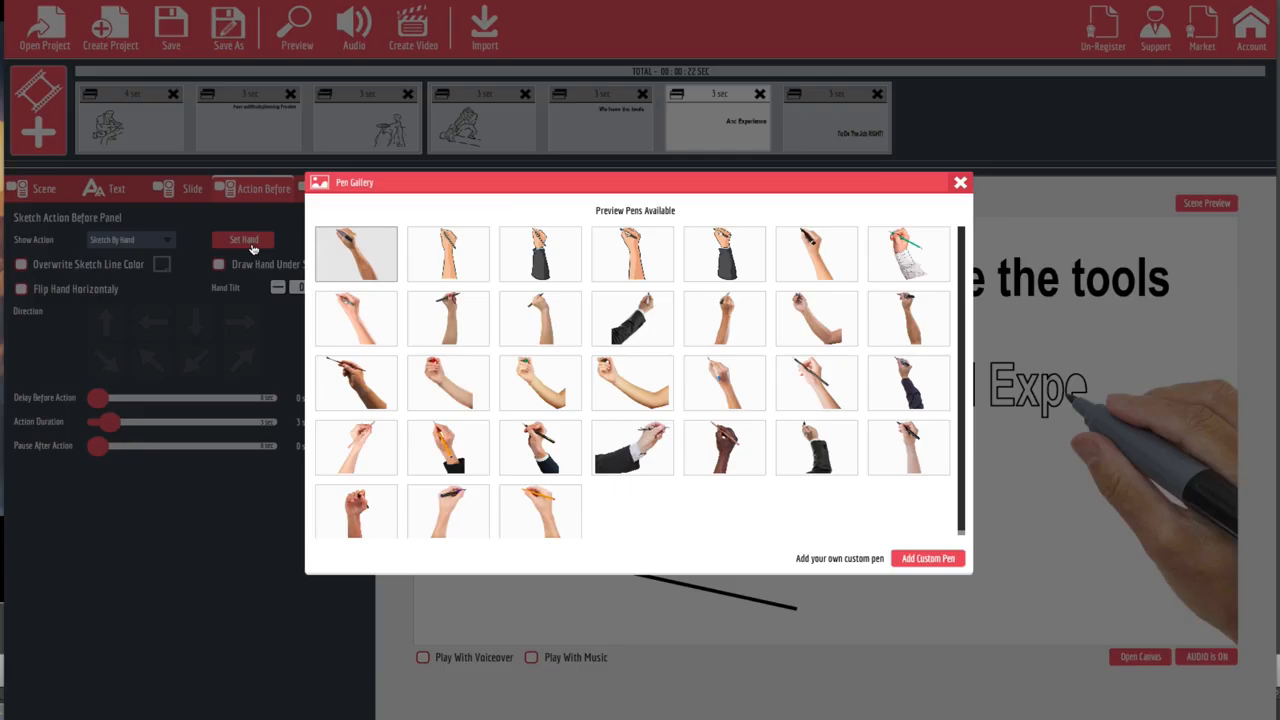
{"action": "left_click", "coordinate": [611, 386]}
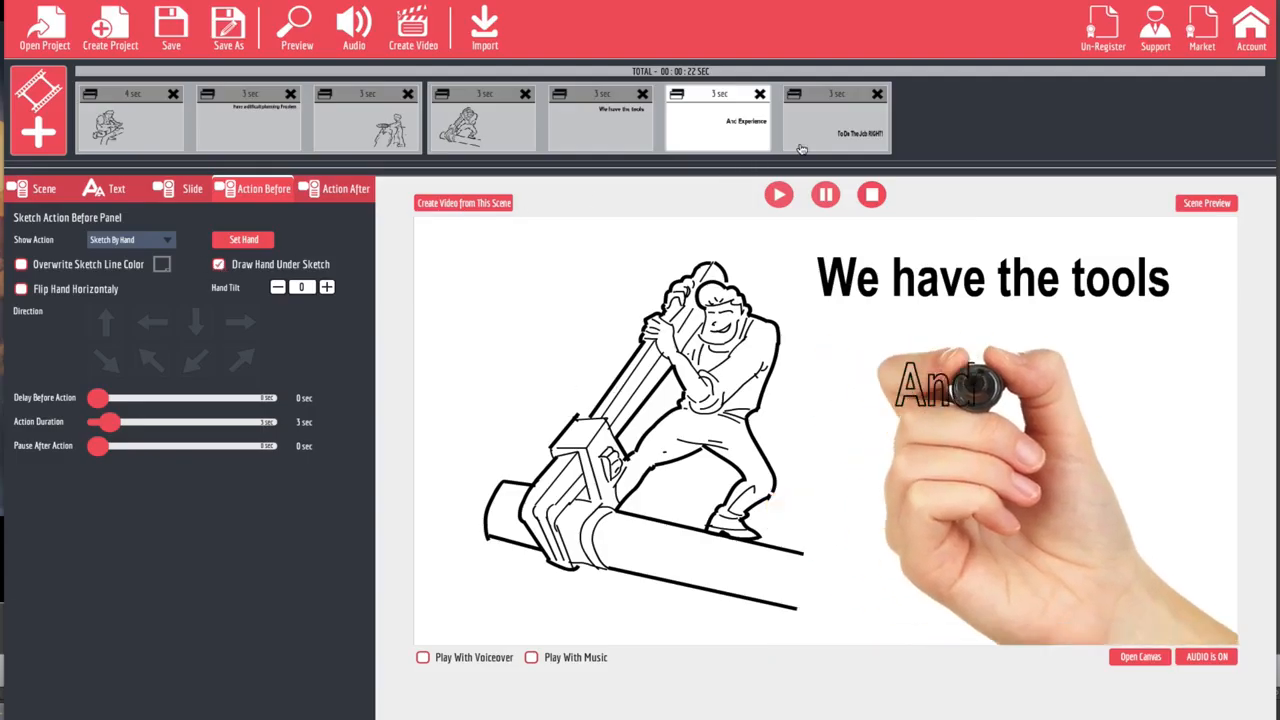
{"action": "left_click", "coordinate": [226, 245]}
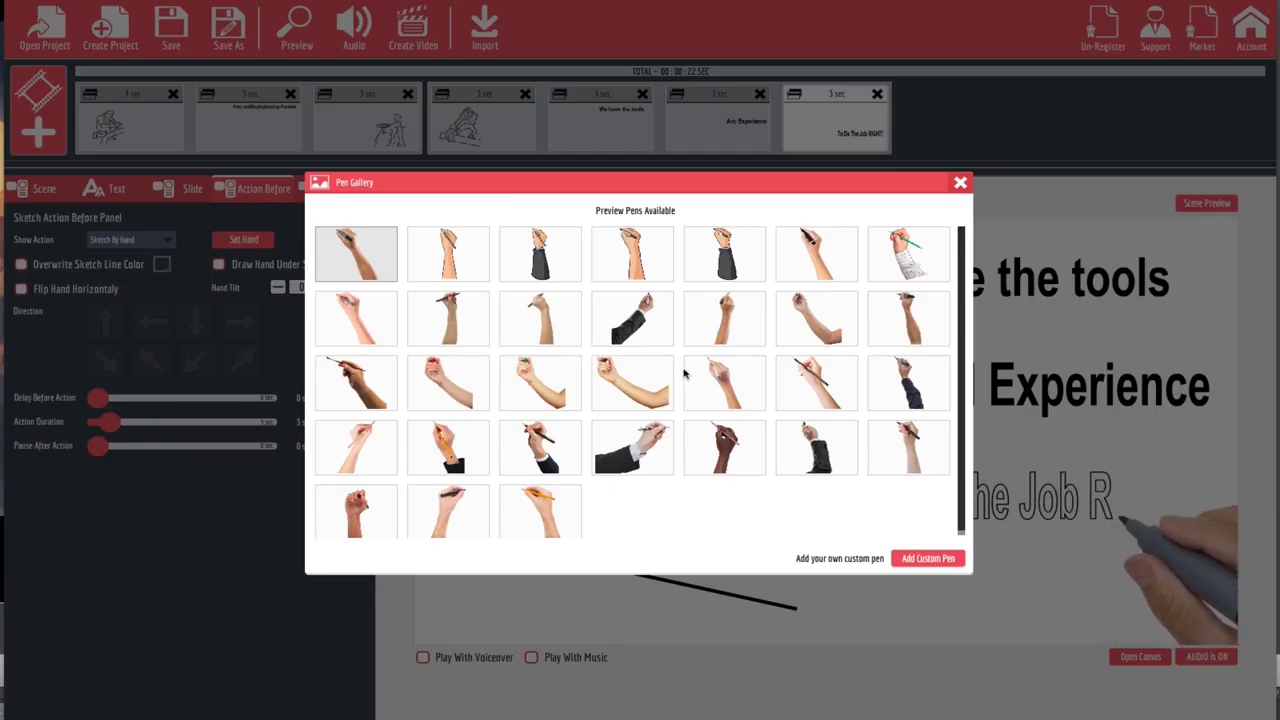
{"action": "left_click", "coordinate": [613, 390]}
{"action": "left_click", "coordinate": [218, 264]}
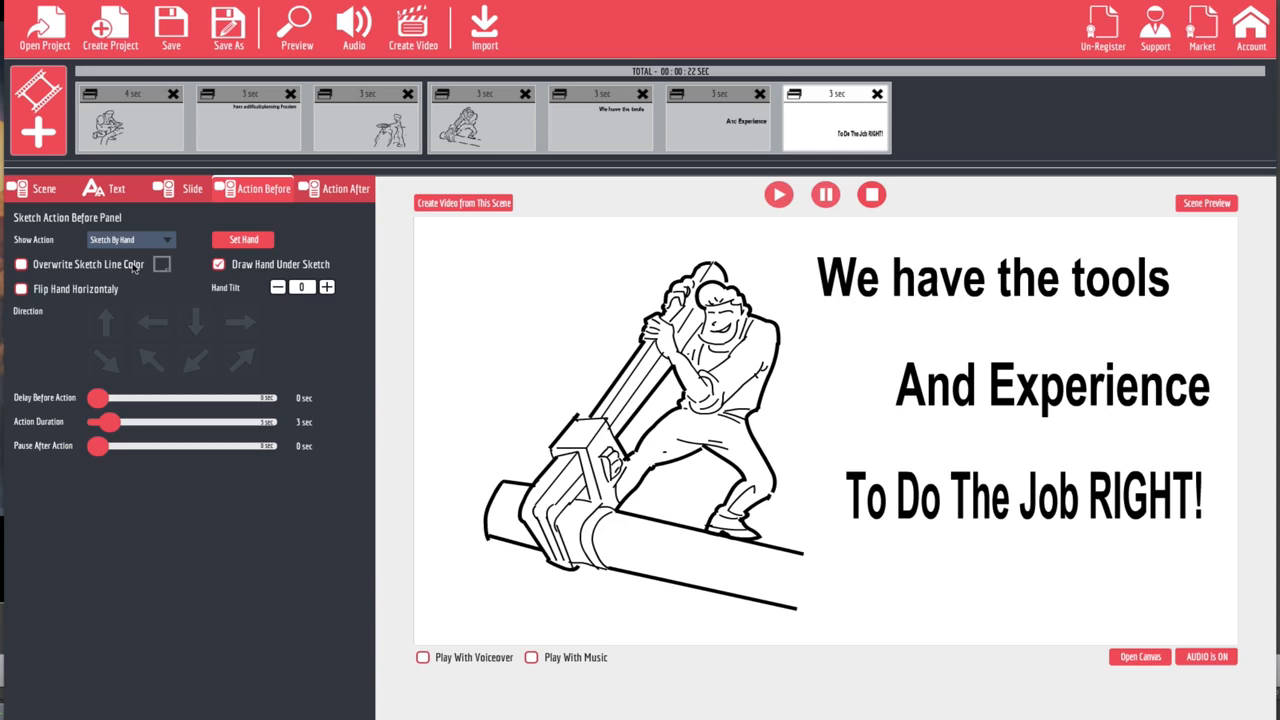
Overwrite the sketch line color of the "To Do The Job RIGHT!" text with green.
{"action": "left_click", "coordinate": [21, 264]}
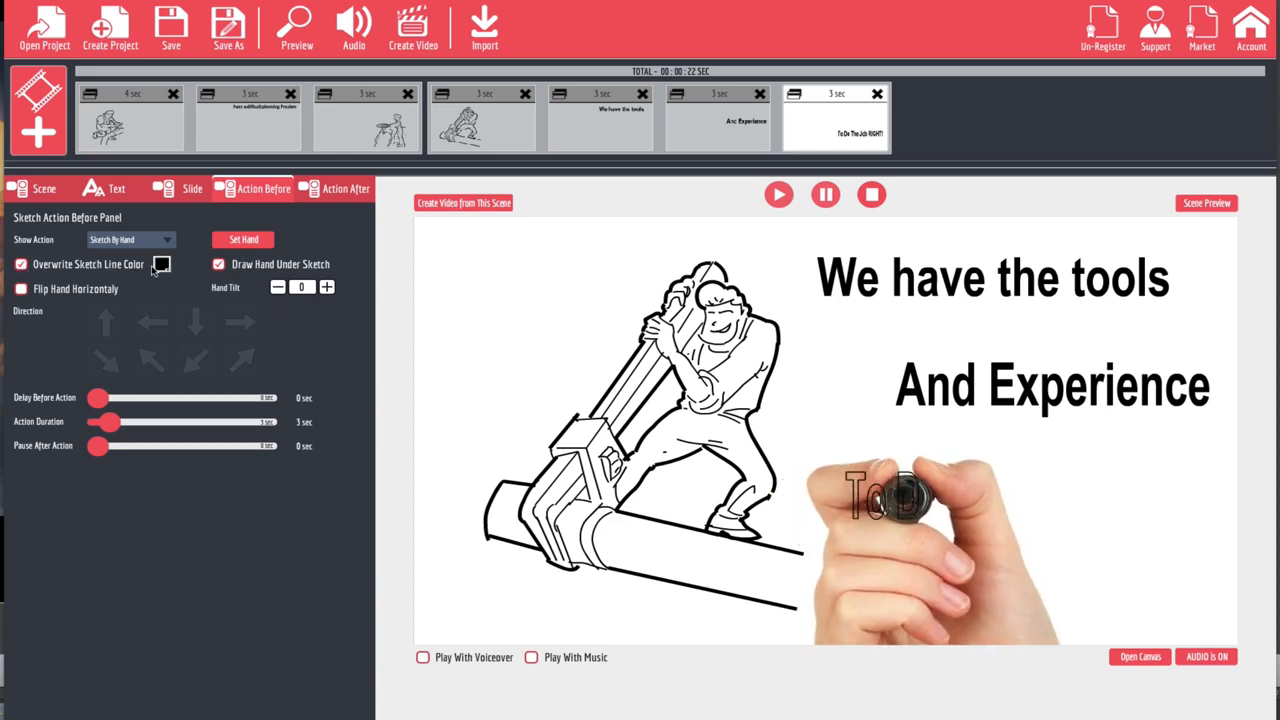
{"action": "left_click", "coordinate": [161, 264]}
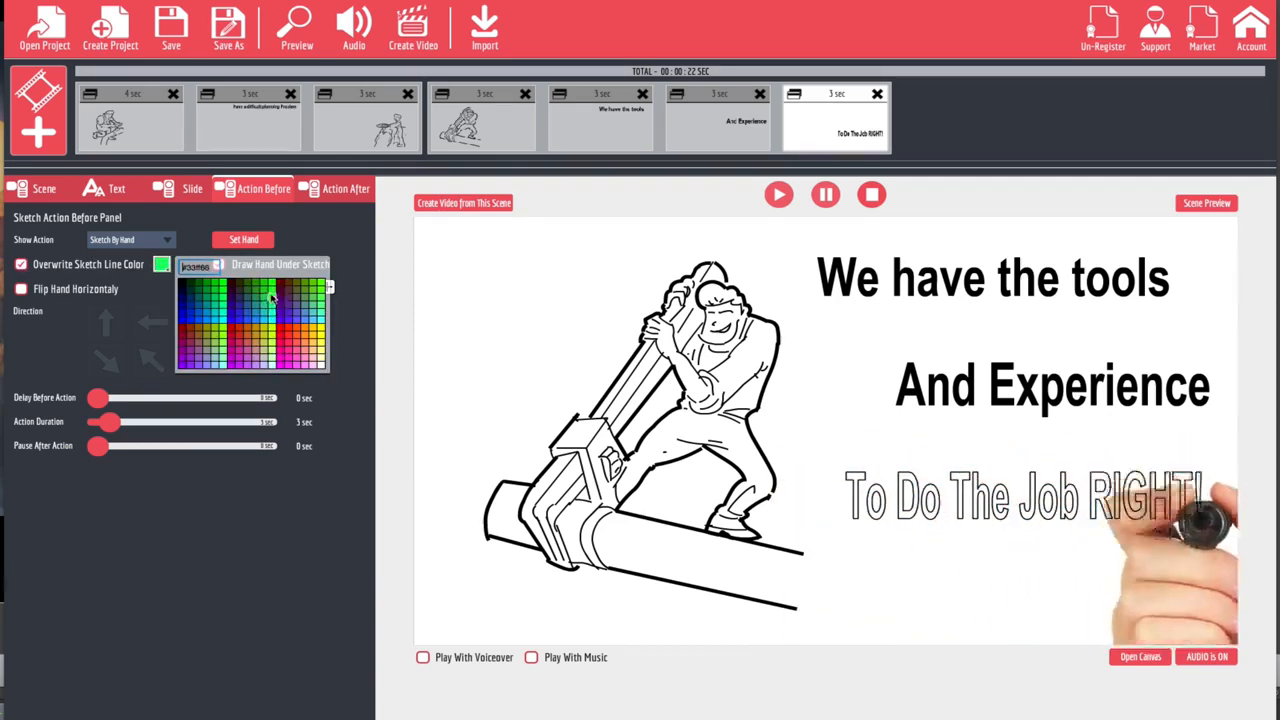
{"action": "left_click", "coordinate": [267, 290]}
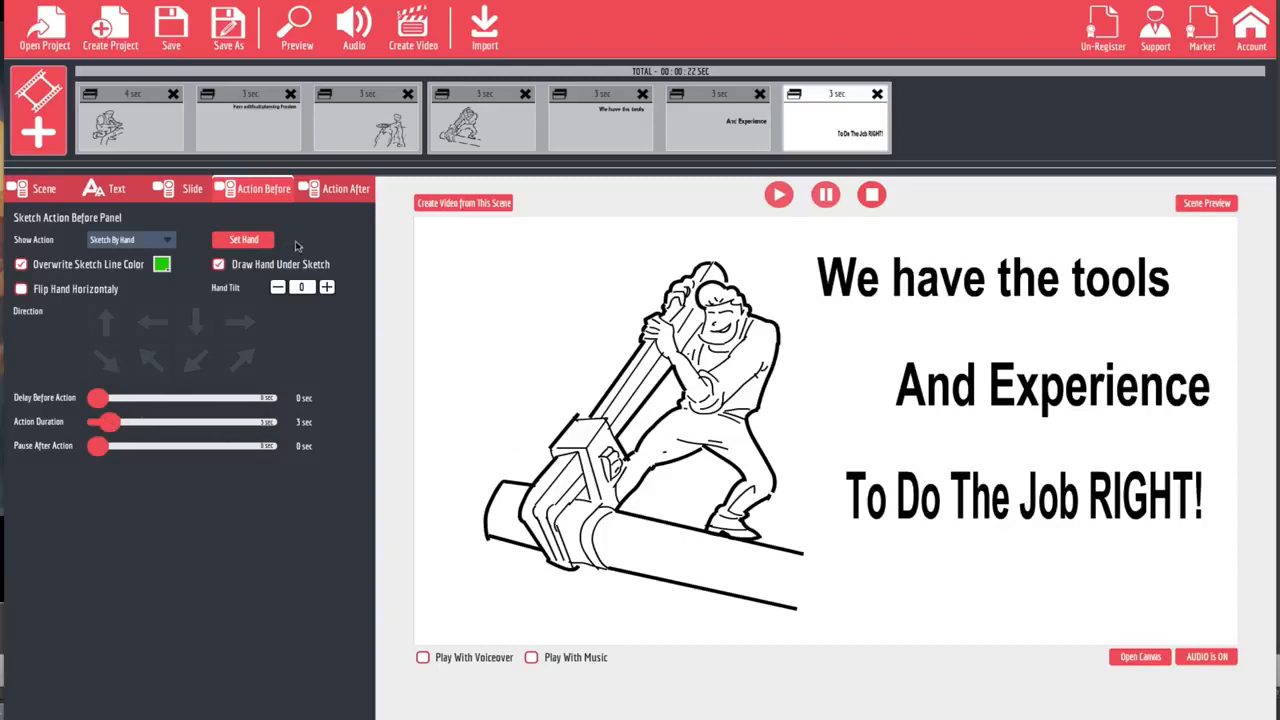
Try Fade Out as the hide action of the "To Do The Job RIGHT!" text and reset it to Nothing.
{"action": "left_click", "coordinate": [341, 192]}
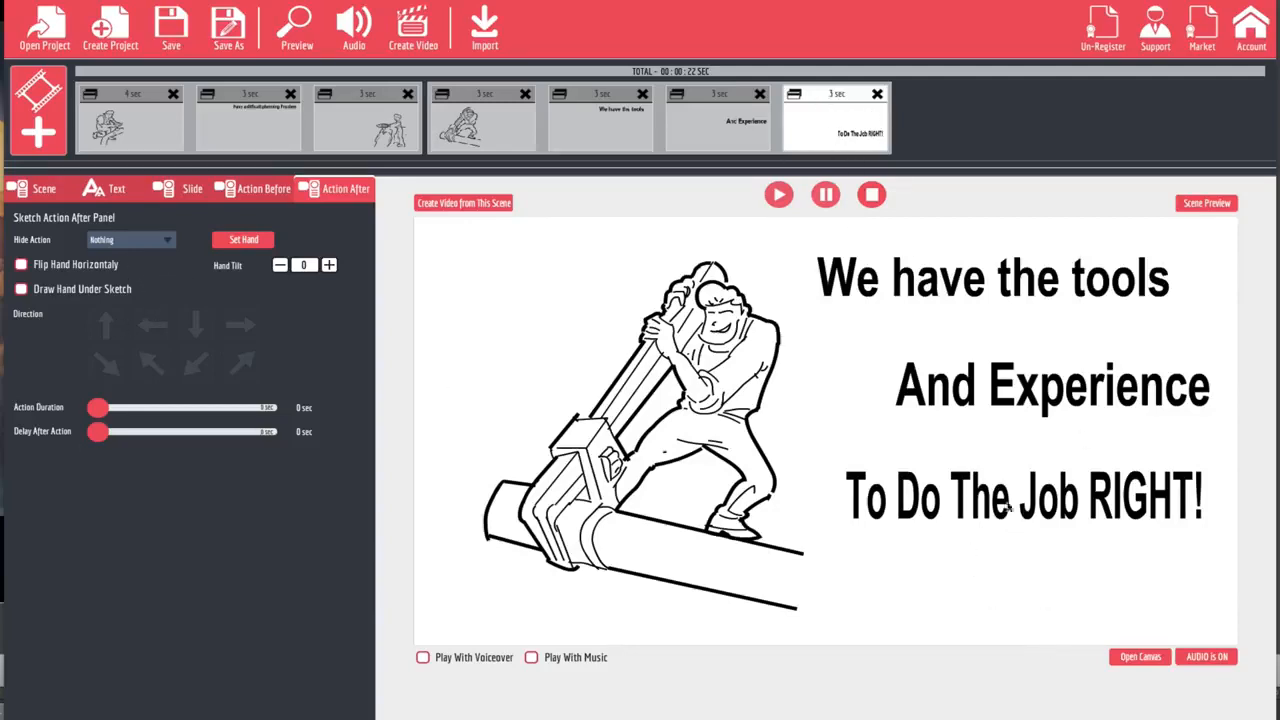
{"action": "left_click", "coordinate": [167, 243]}
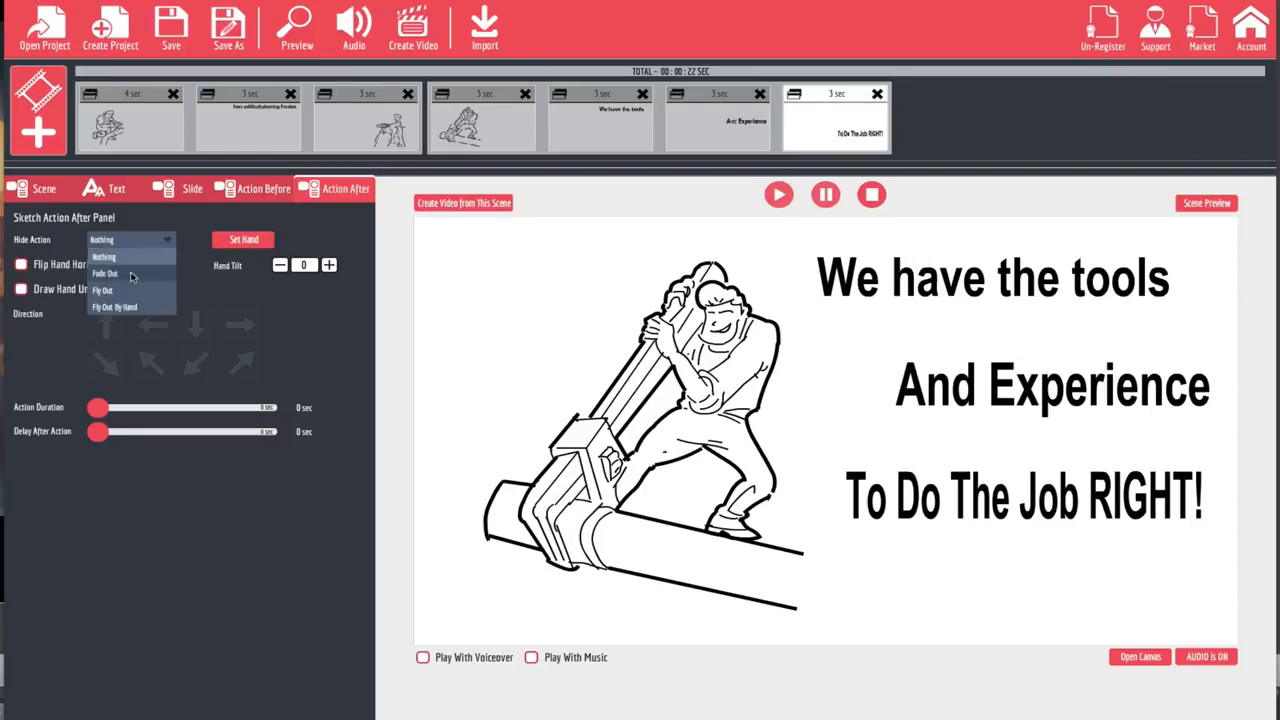
{"action": "left_click", "coordinate": [130, 275]}
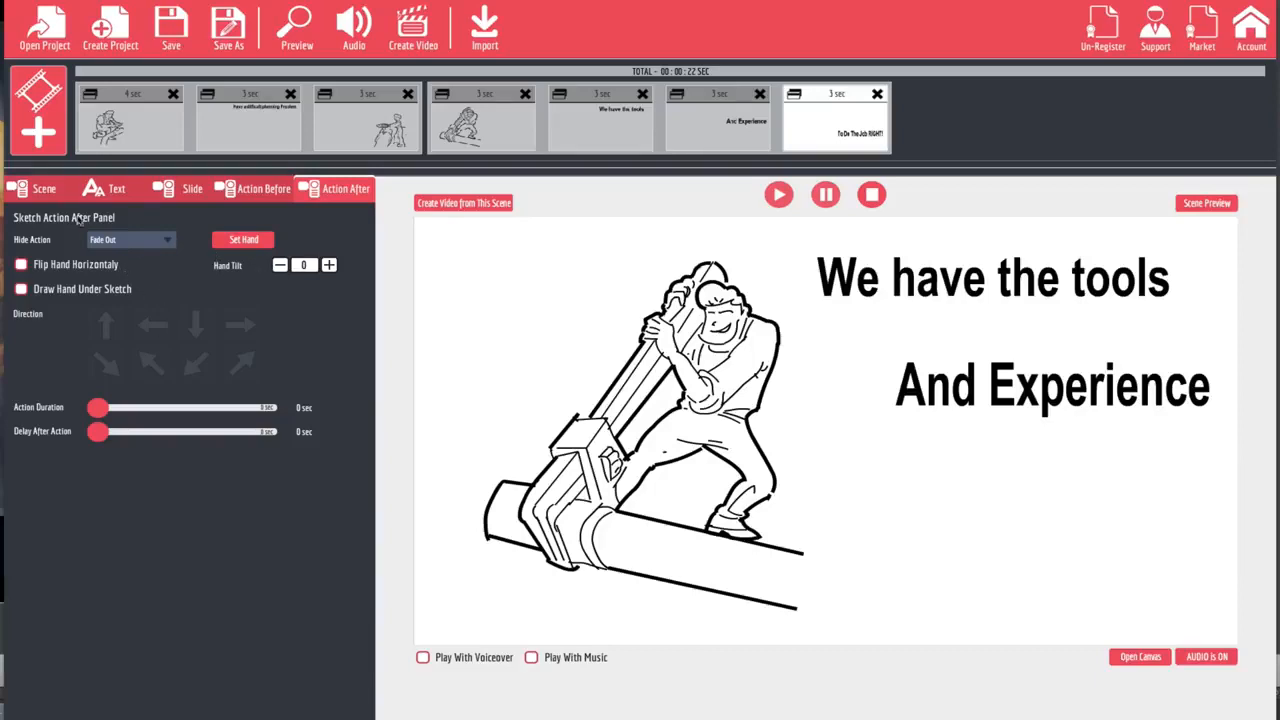
{"action": "left_click", "coordinate": [148, 237]}
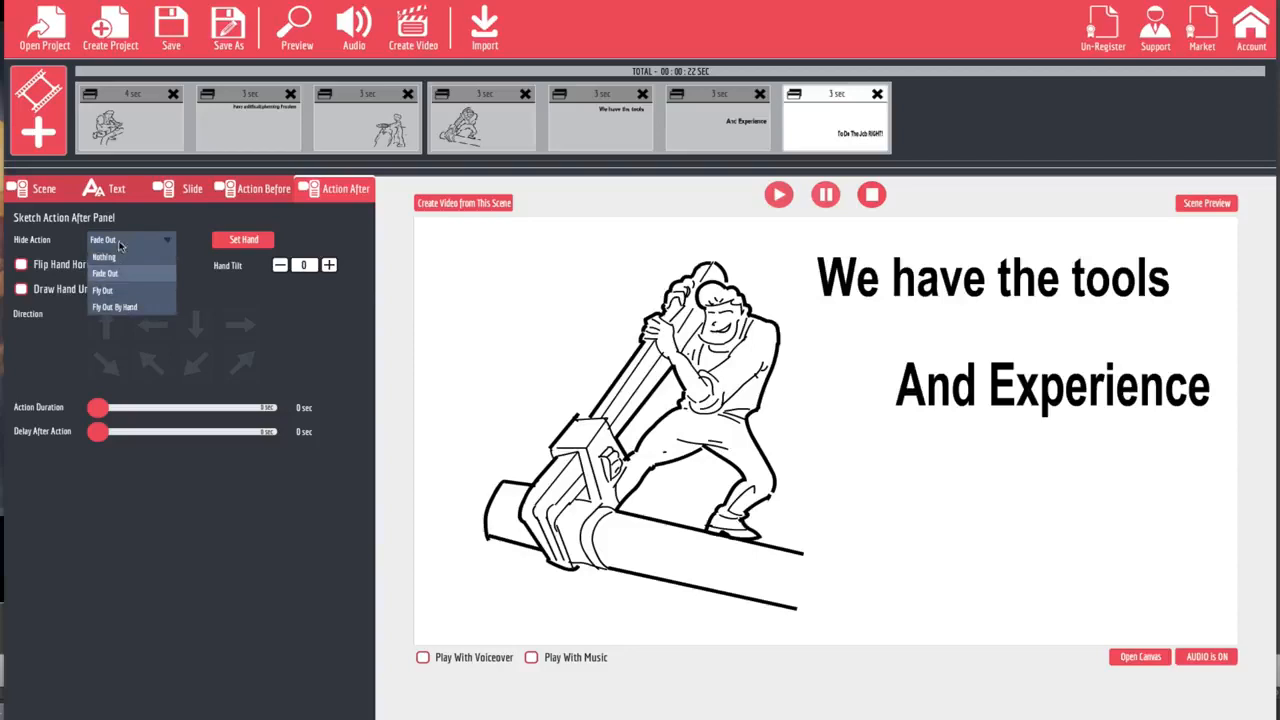
{"action": "left_click", "coordinate": [308, 316]}
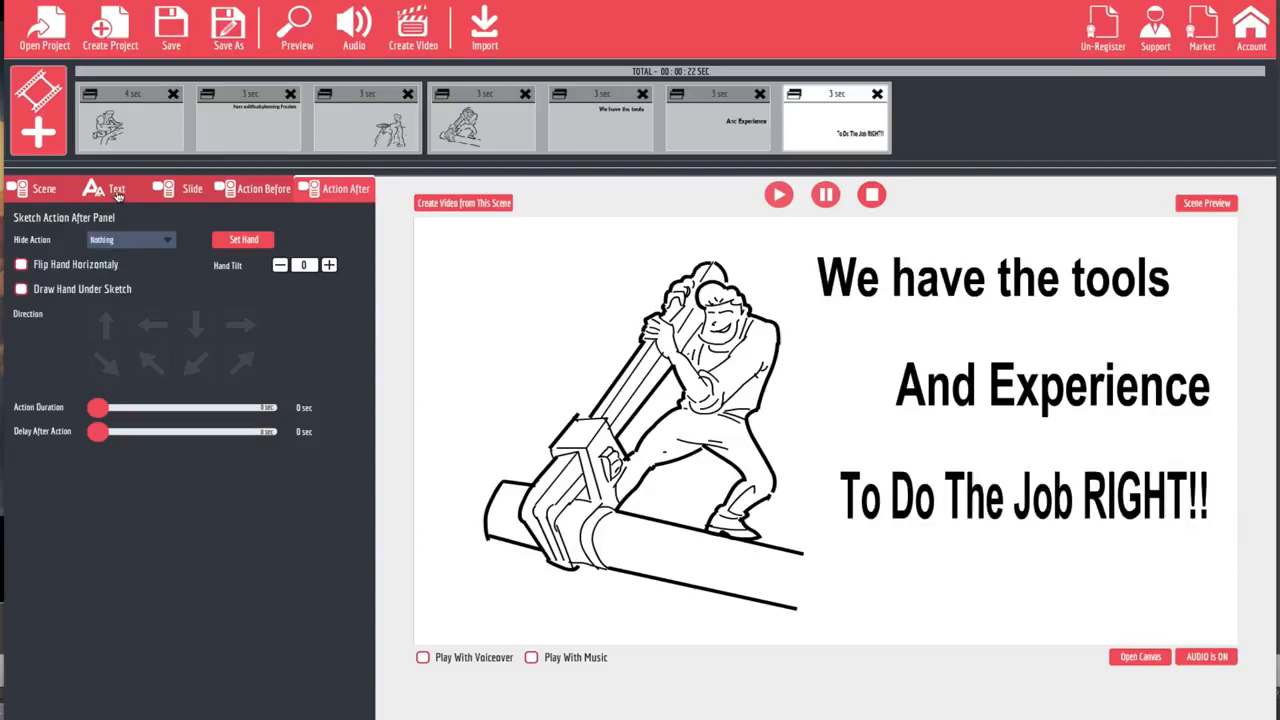
Remove the extra exclamation mark from "To Do The Job RIGHT!" and change its font to Alfa Slab One.
{"action": "left_click", "coordinate": [116, 192]}
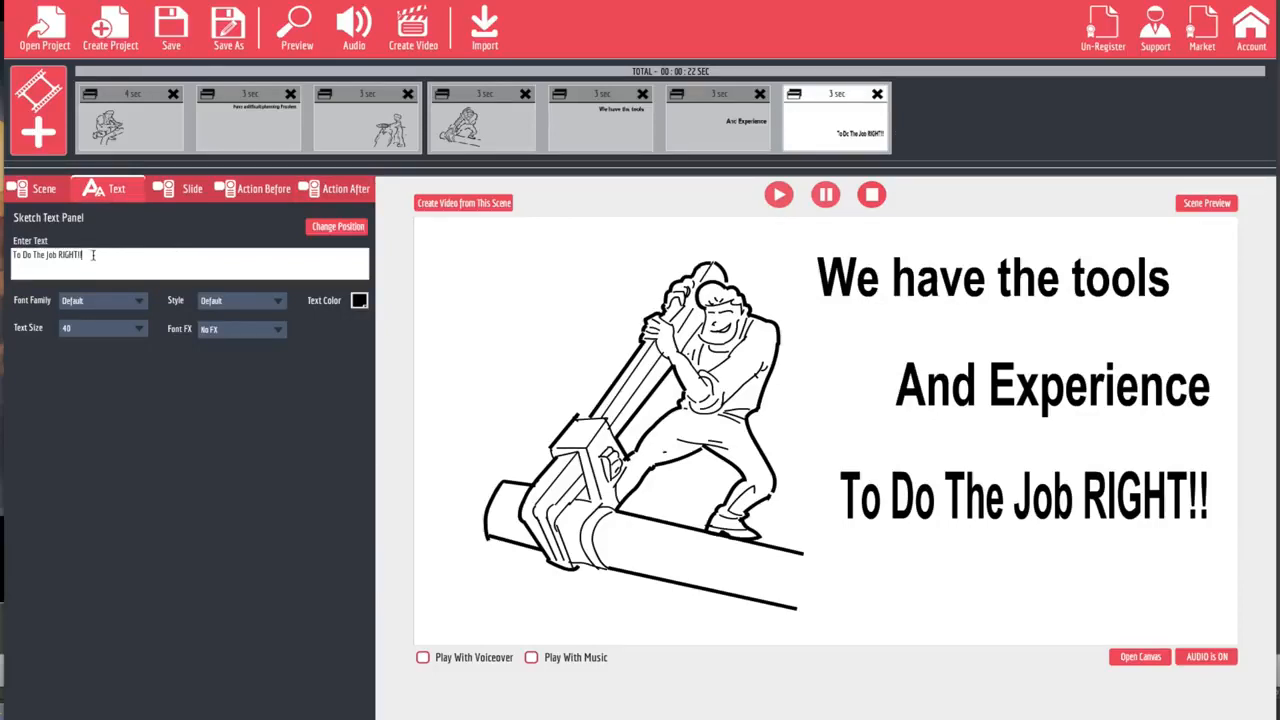
{"action": "key", "text": "BackSpace"}
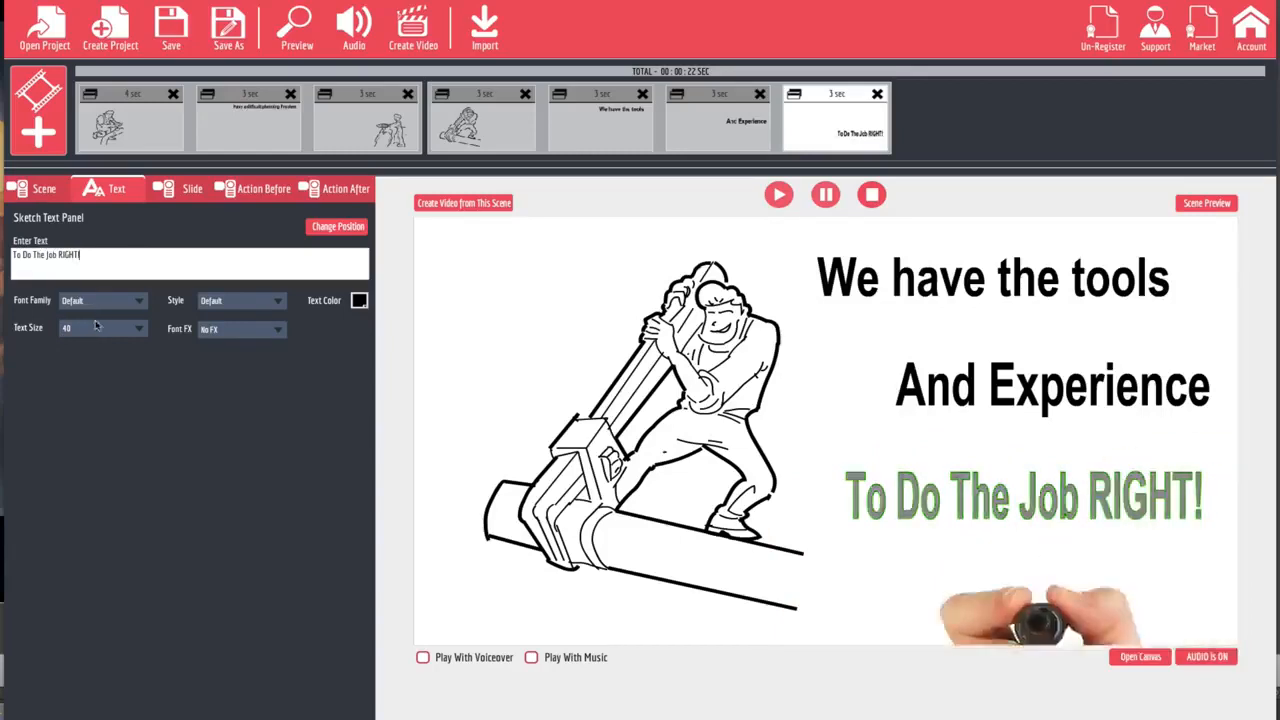
{"action": "left_click", "coordinate": [122, 309]}
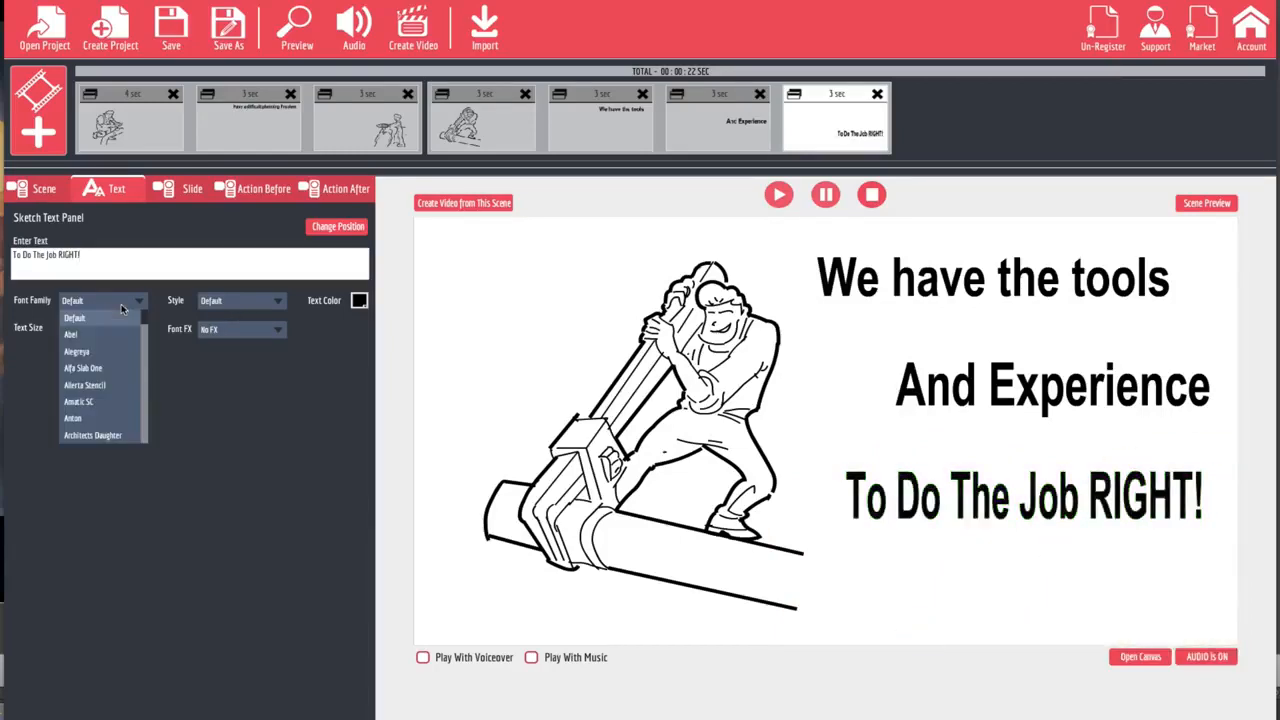
{"action": "left_click", "coordinate": [96, 370]}
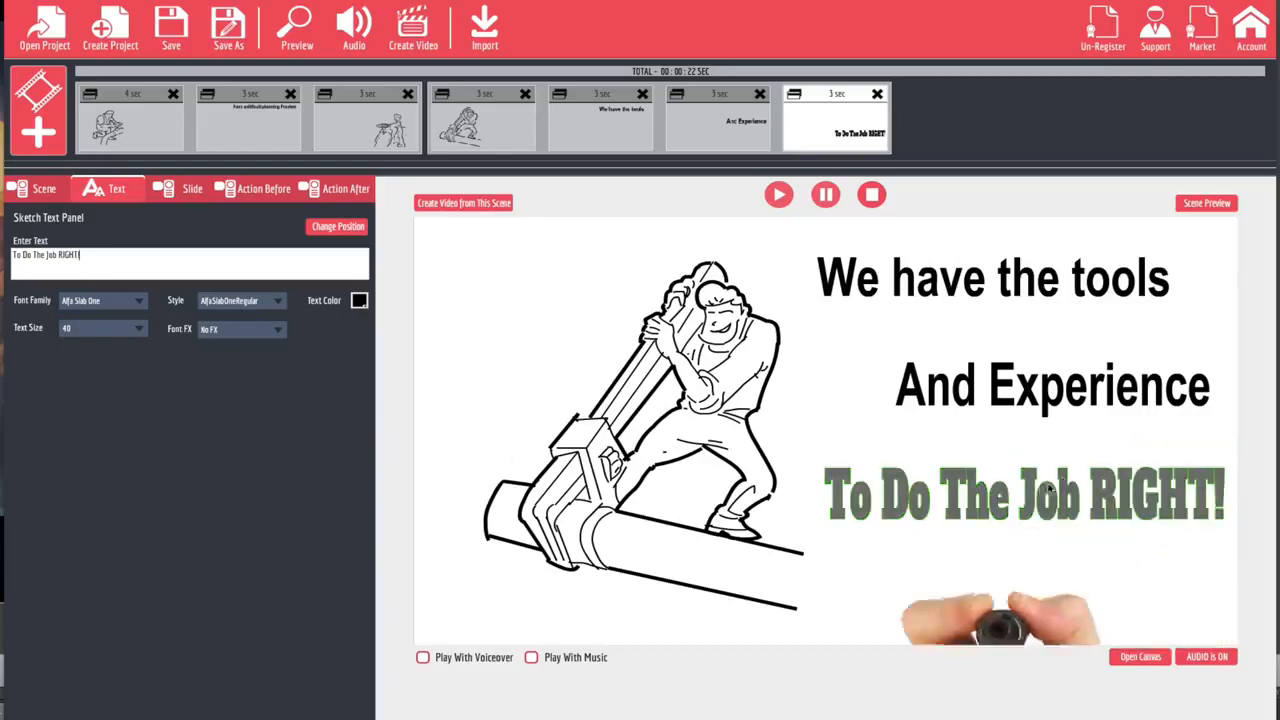
{"action": "left_click", "coordinate": [264, 310]}
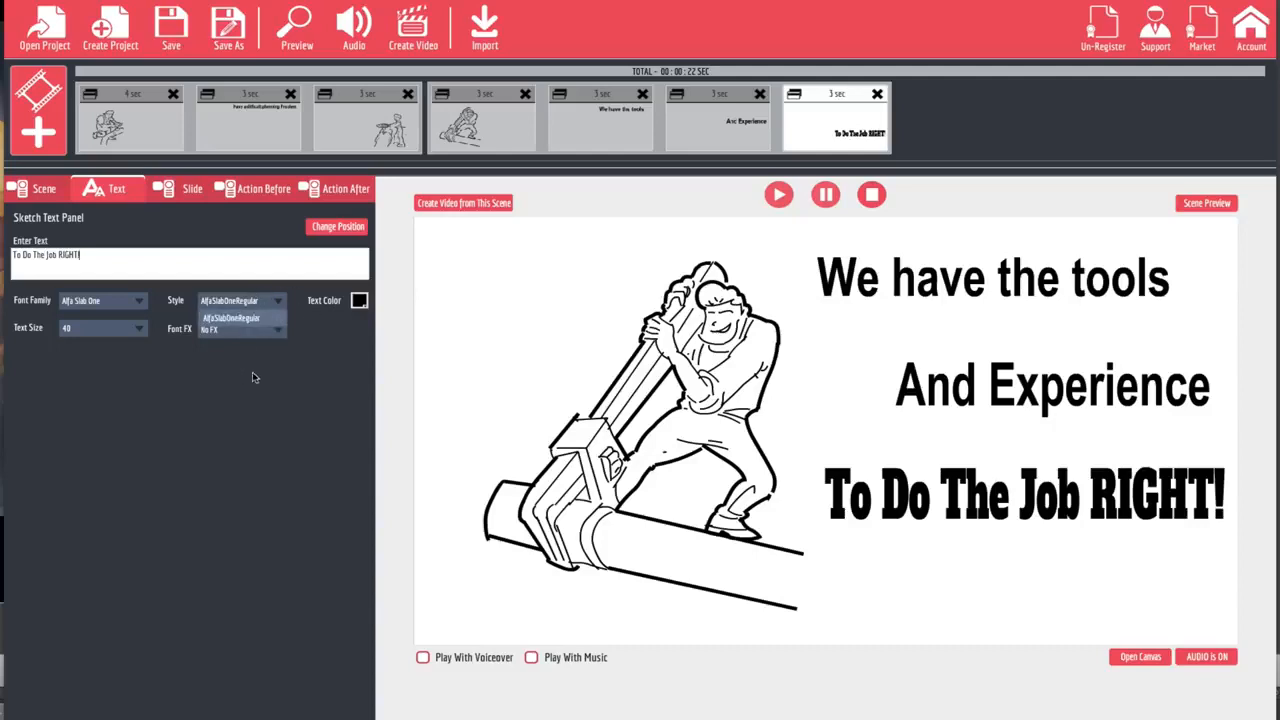
Try the Dark Bloom font effect and the Black Clone Shift 1 effect on the "To Do The Job RIGHT!" text.
{"action": "left_click", "coordinate": [265, 334]}
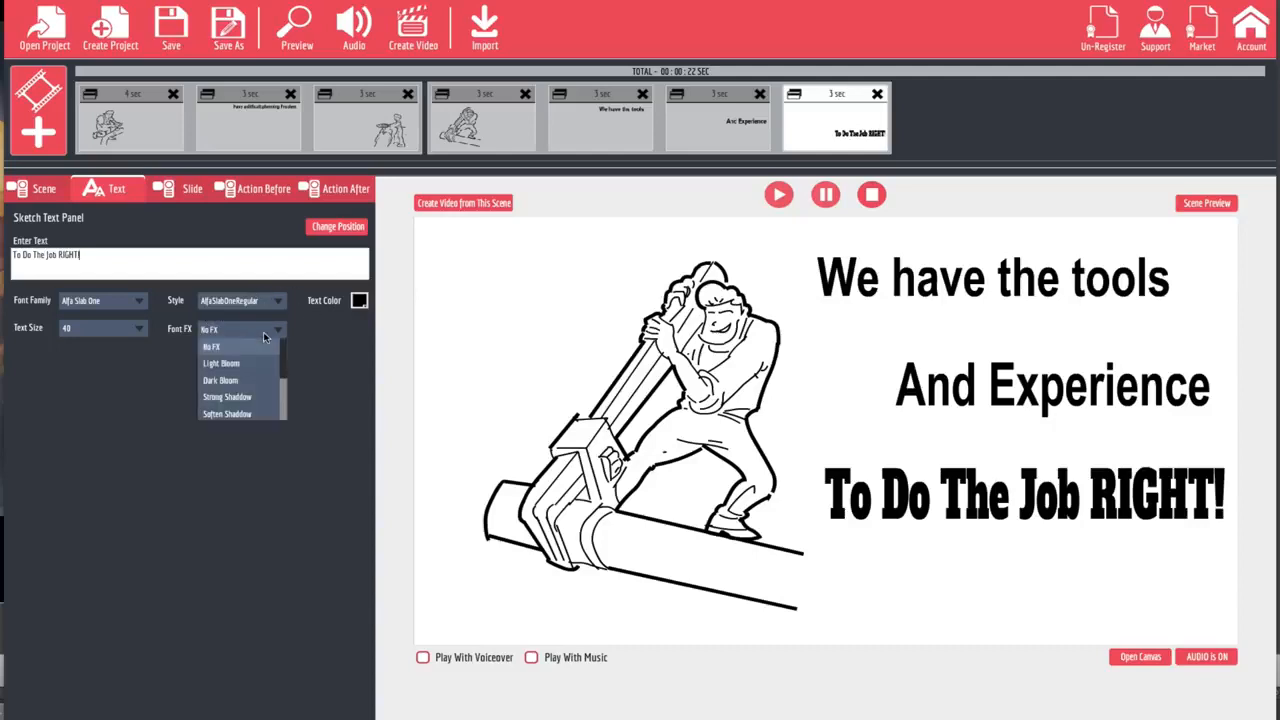
{"action": "left_click", "coordinate": [233, 381]}
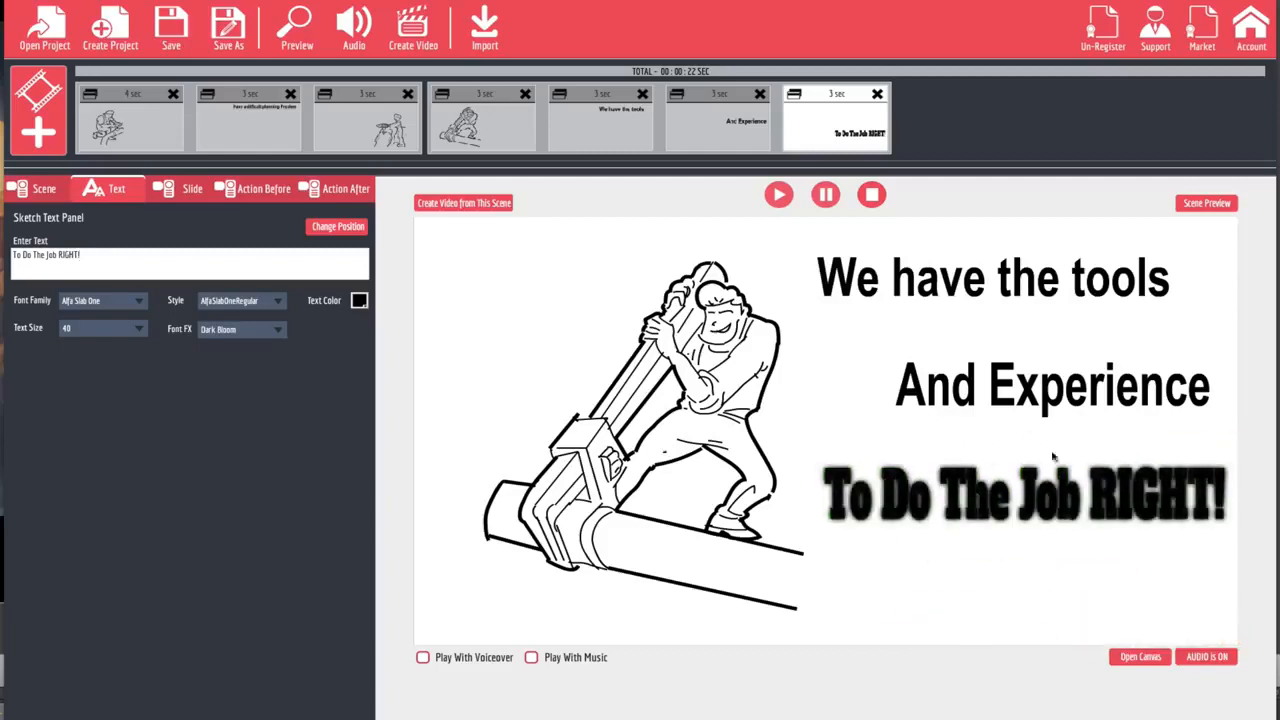
{"action": "left_click", "coordinate": [279, 336]}
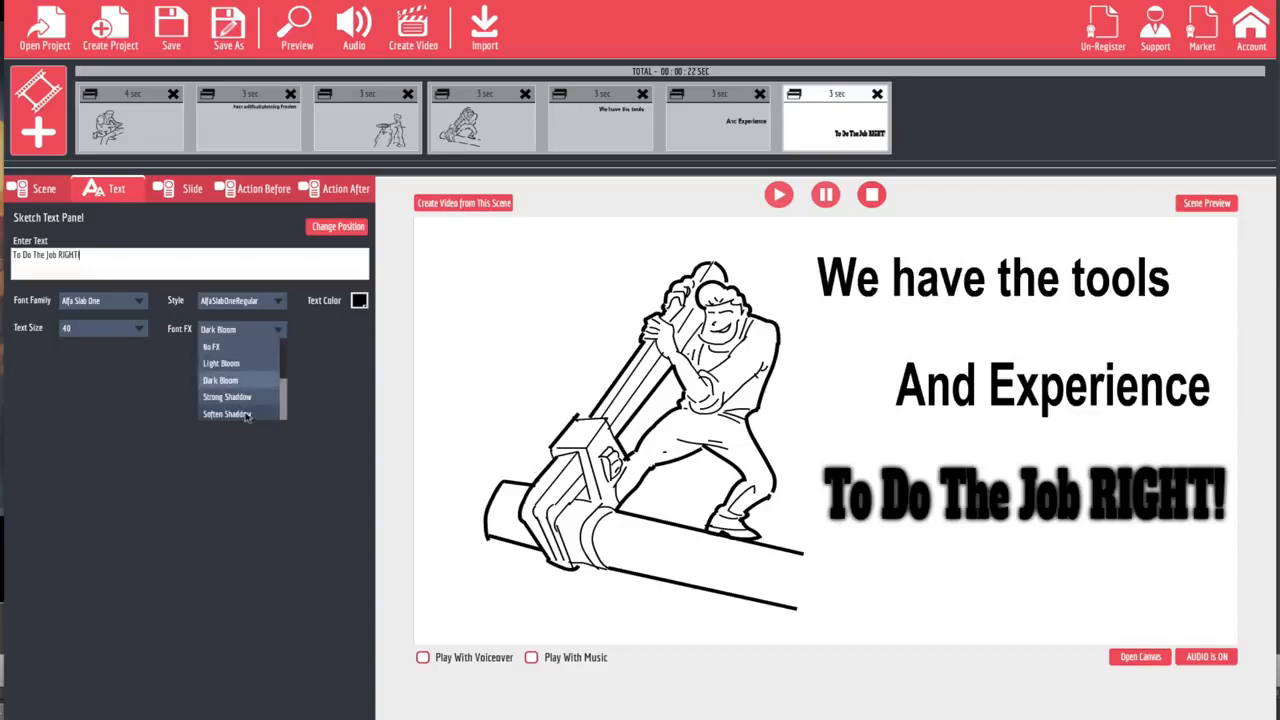
{"action": "scroll", "coordinate": [243, 416], "scroll_direction": "down", "scroll_amount": 3}
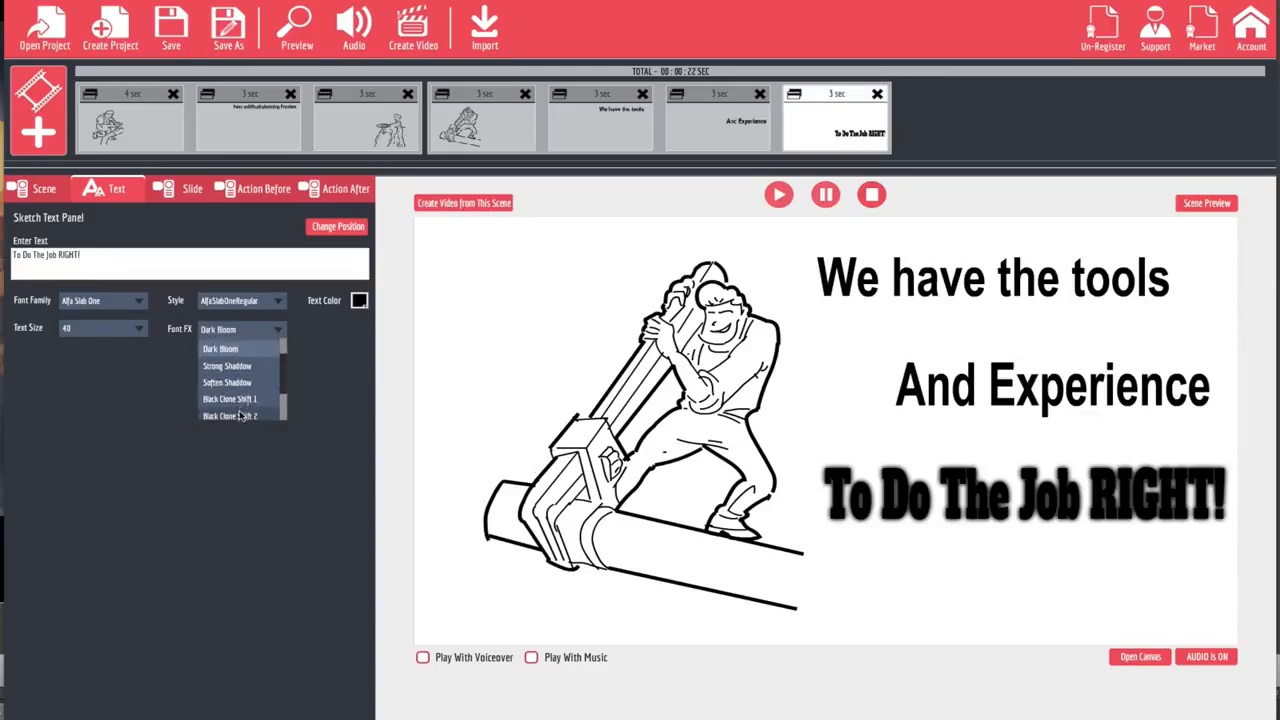
{"action": "scroll", "coordinate": [240, 414], "scroll_direction": "down", "scroll_amount": 1}
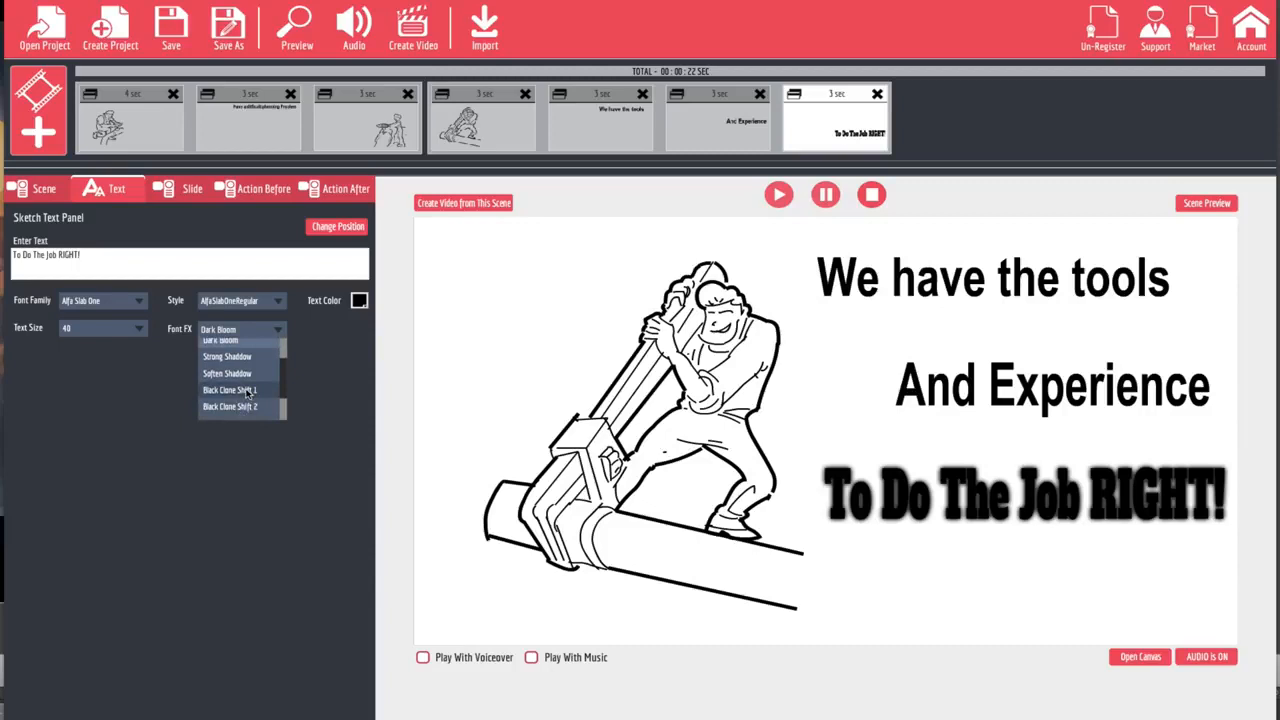
{"action": "left_click", "coordinate": [247, 391]}
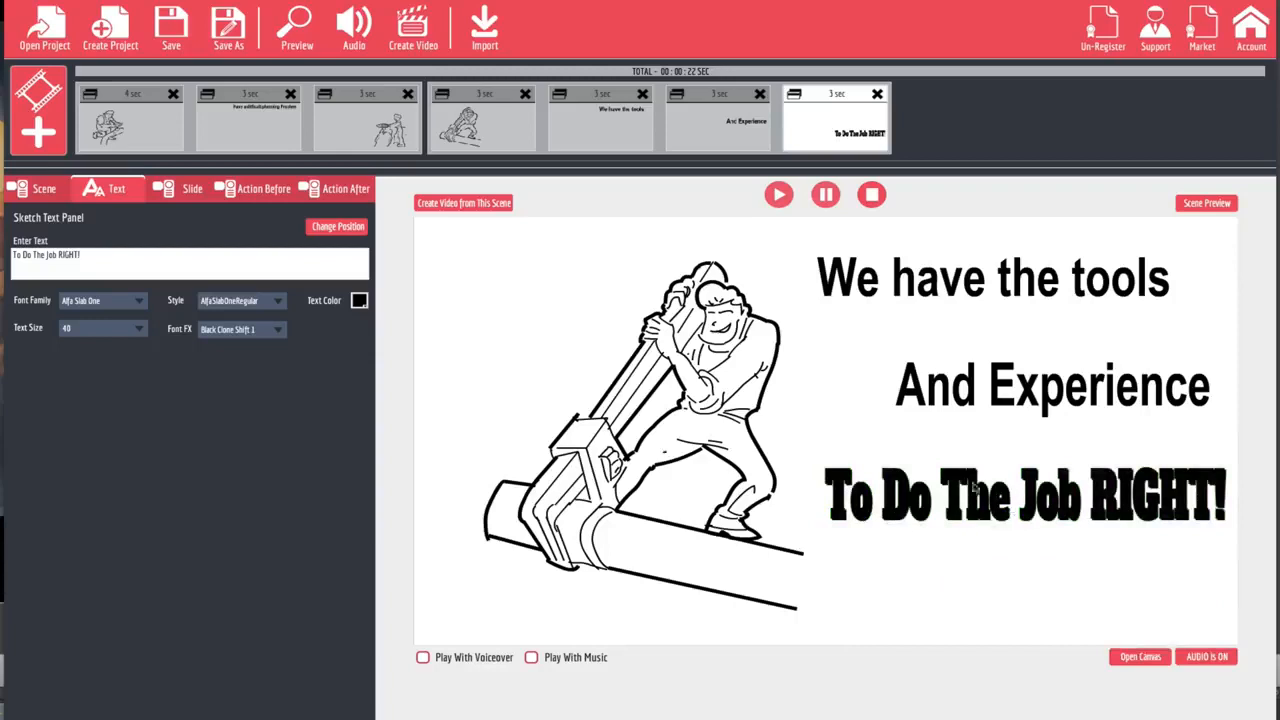
Reset the font effect of the "To Do The Job RIGHT!" text to No FX.
{"action": "left_click", "coordinate": [277, 329]}
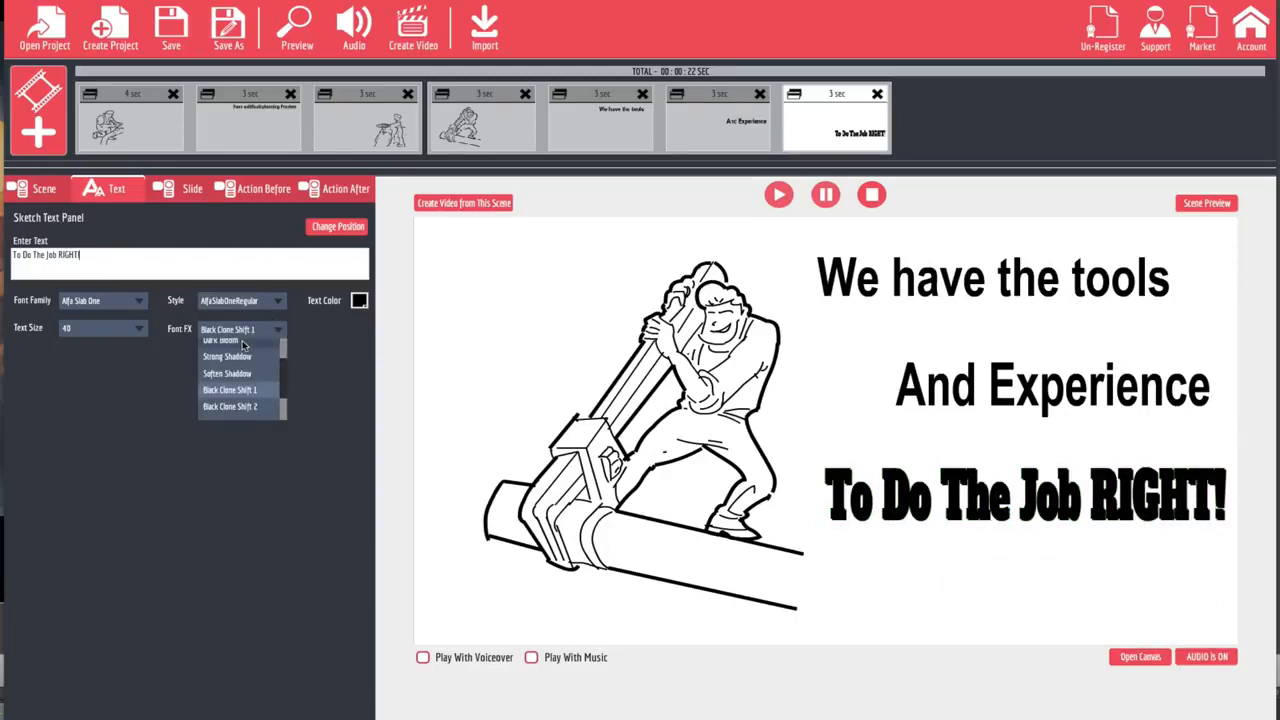
{"action": "scroll", "coordinate": [242, 342], "scroll_direction": "up", "scroll_amount": 2}
{"action": "scroll", "coordinate": [242, 347], "scroll_direction": "up", "scroll_amount": 2}
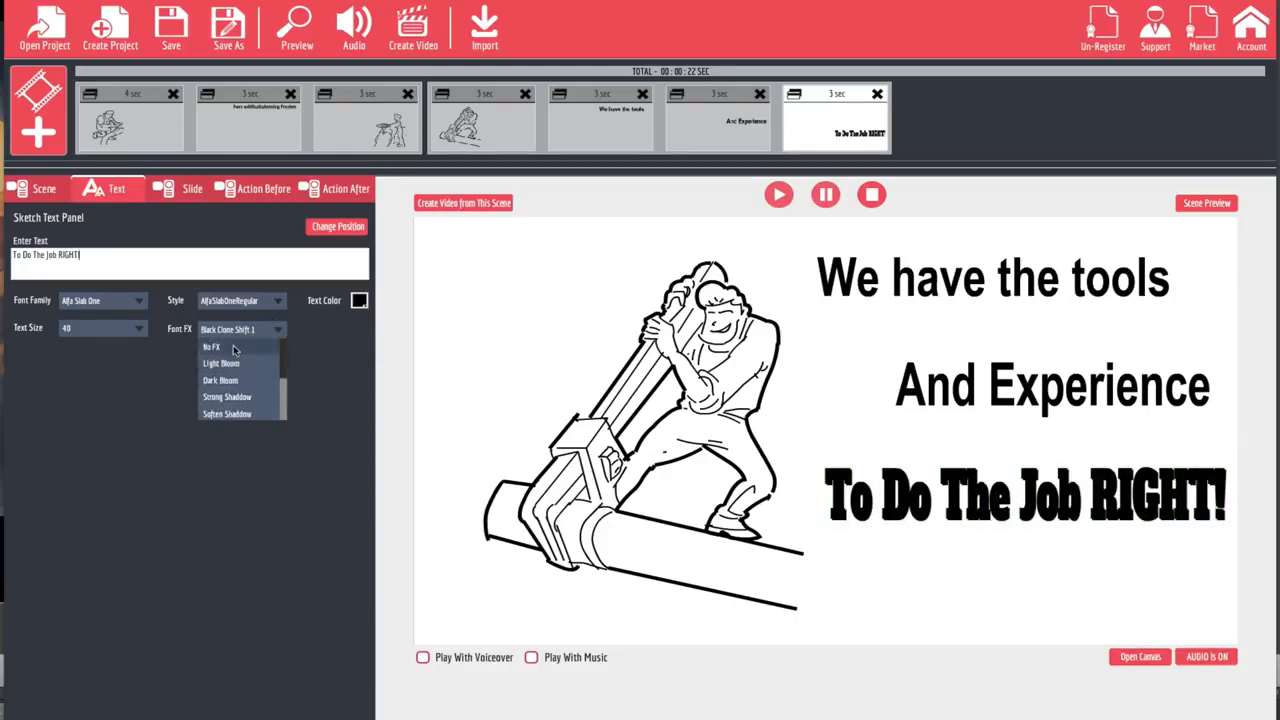
{"action": "left_click", "coordinate": [233, 345]}
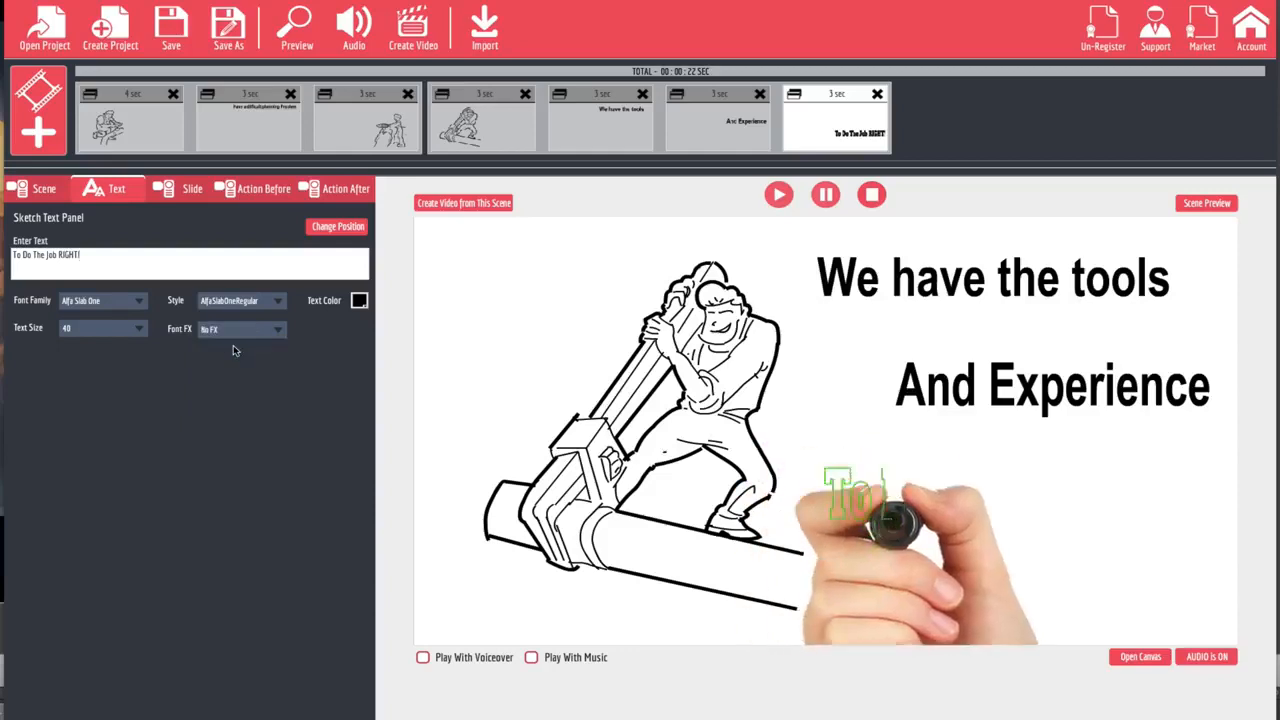
{"action": "left_click", "coordinate": [120, 330]}
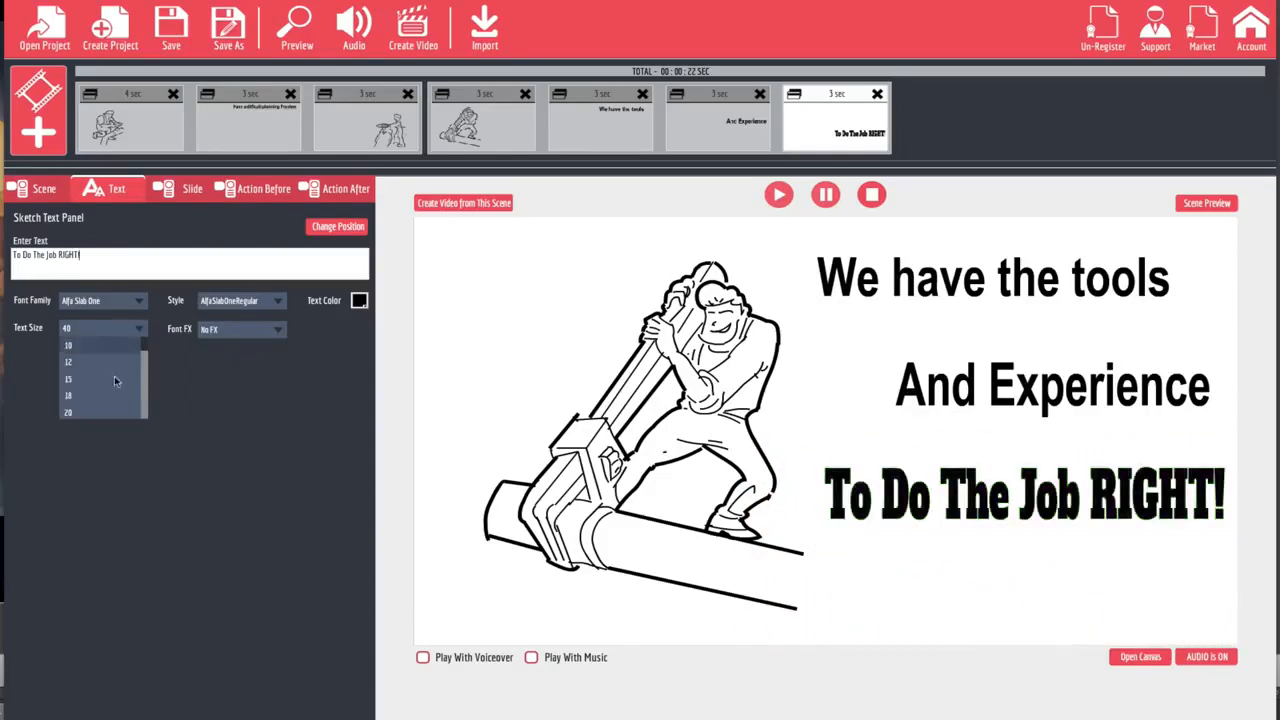
{"action": "left_click", "coordinate": [349, 330]}
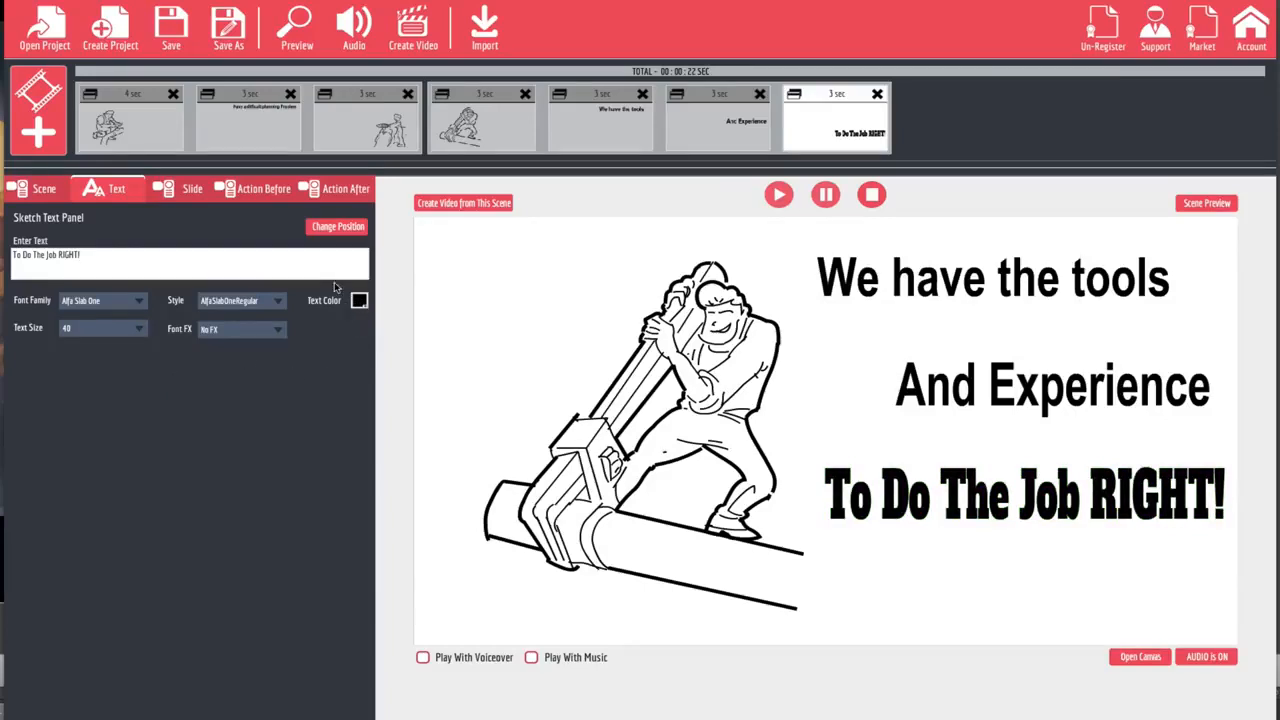